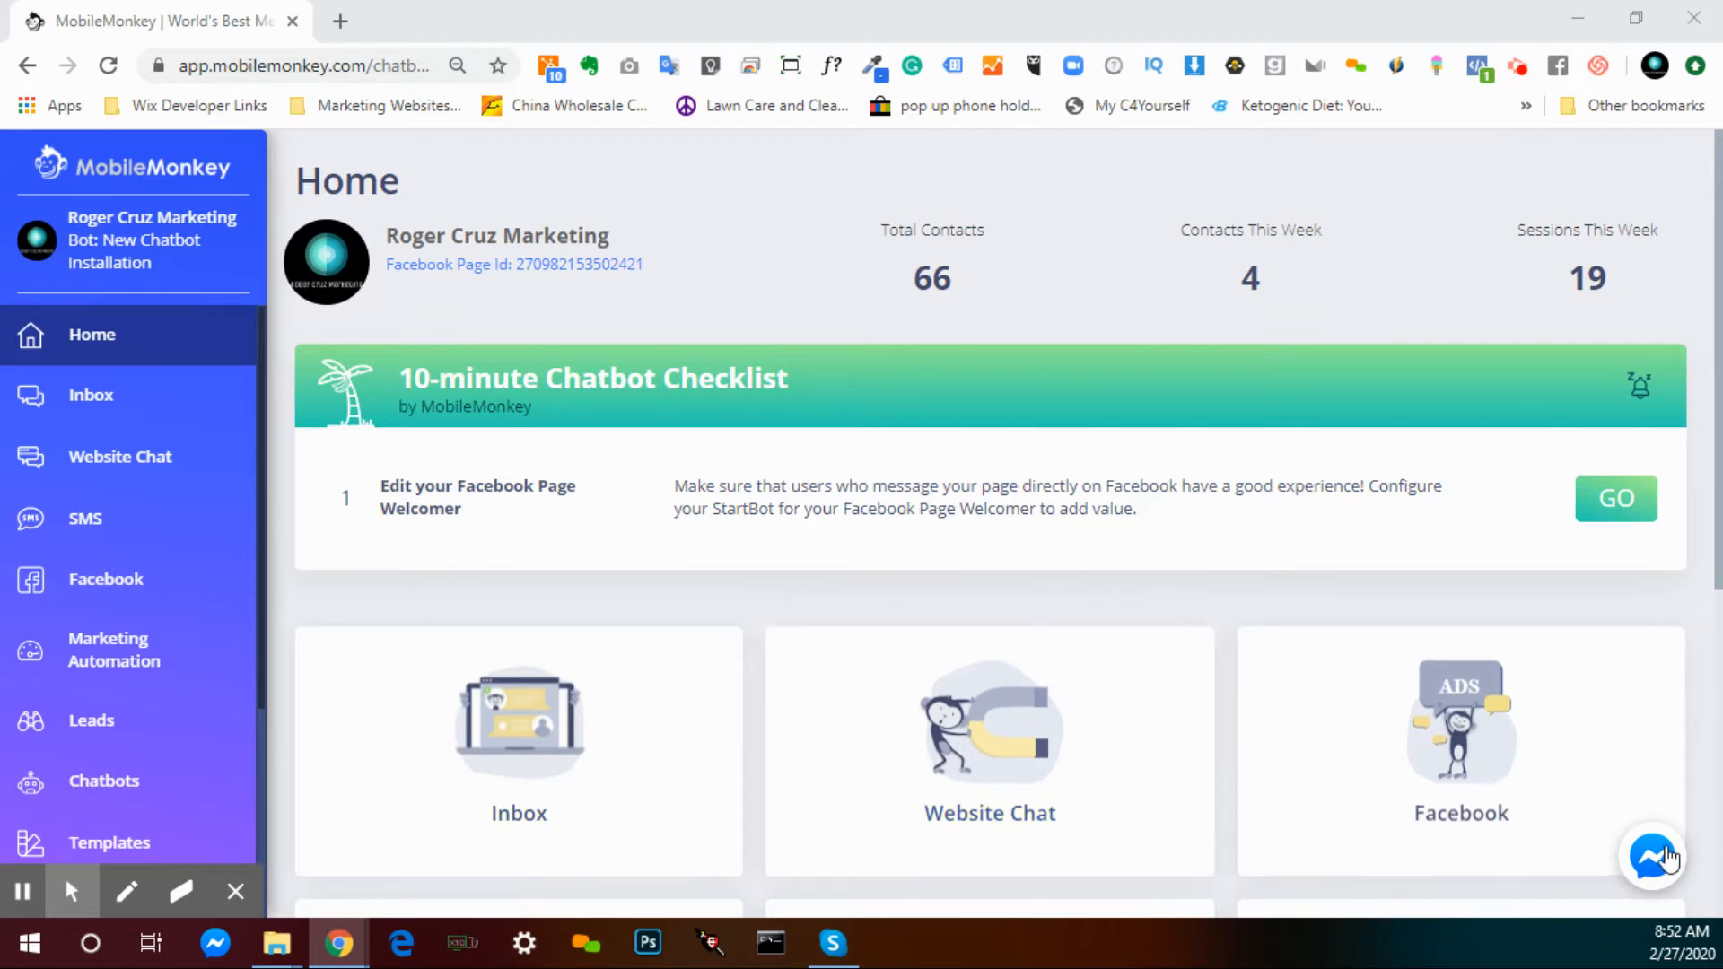
- Open the Messenger chat bubble on the Home page to view its greeting and close it
{"action": "left_click", "coordinate": [1658, 862]}
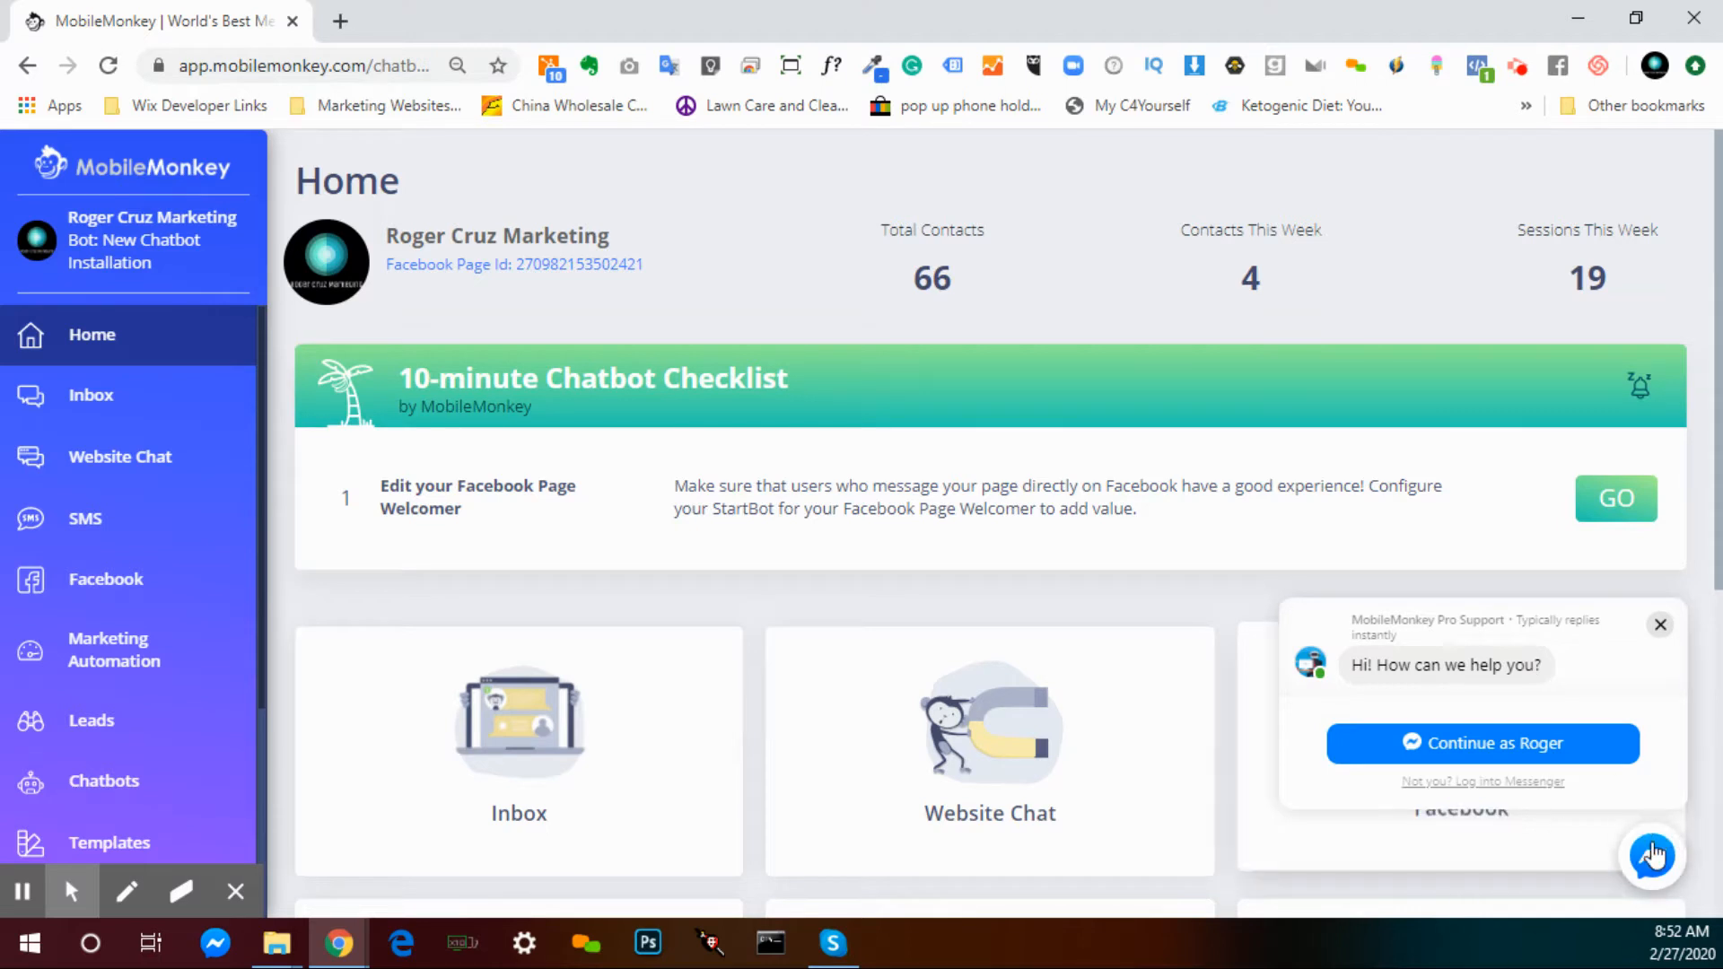
{"action": "left_click", "coordinate": [1649, 864]}
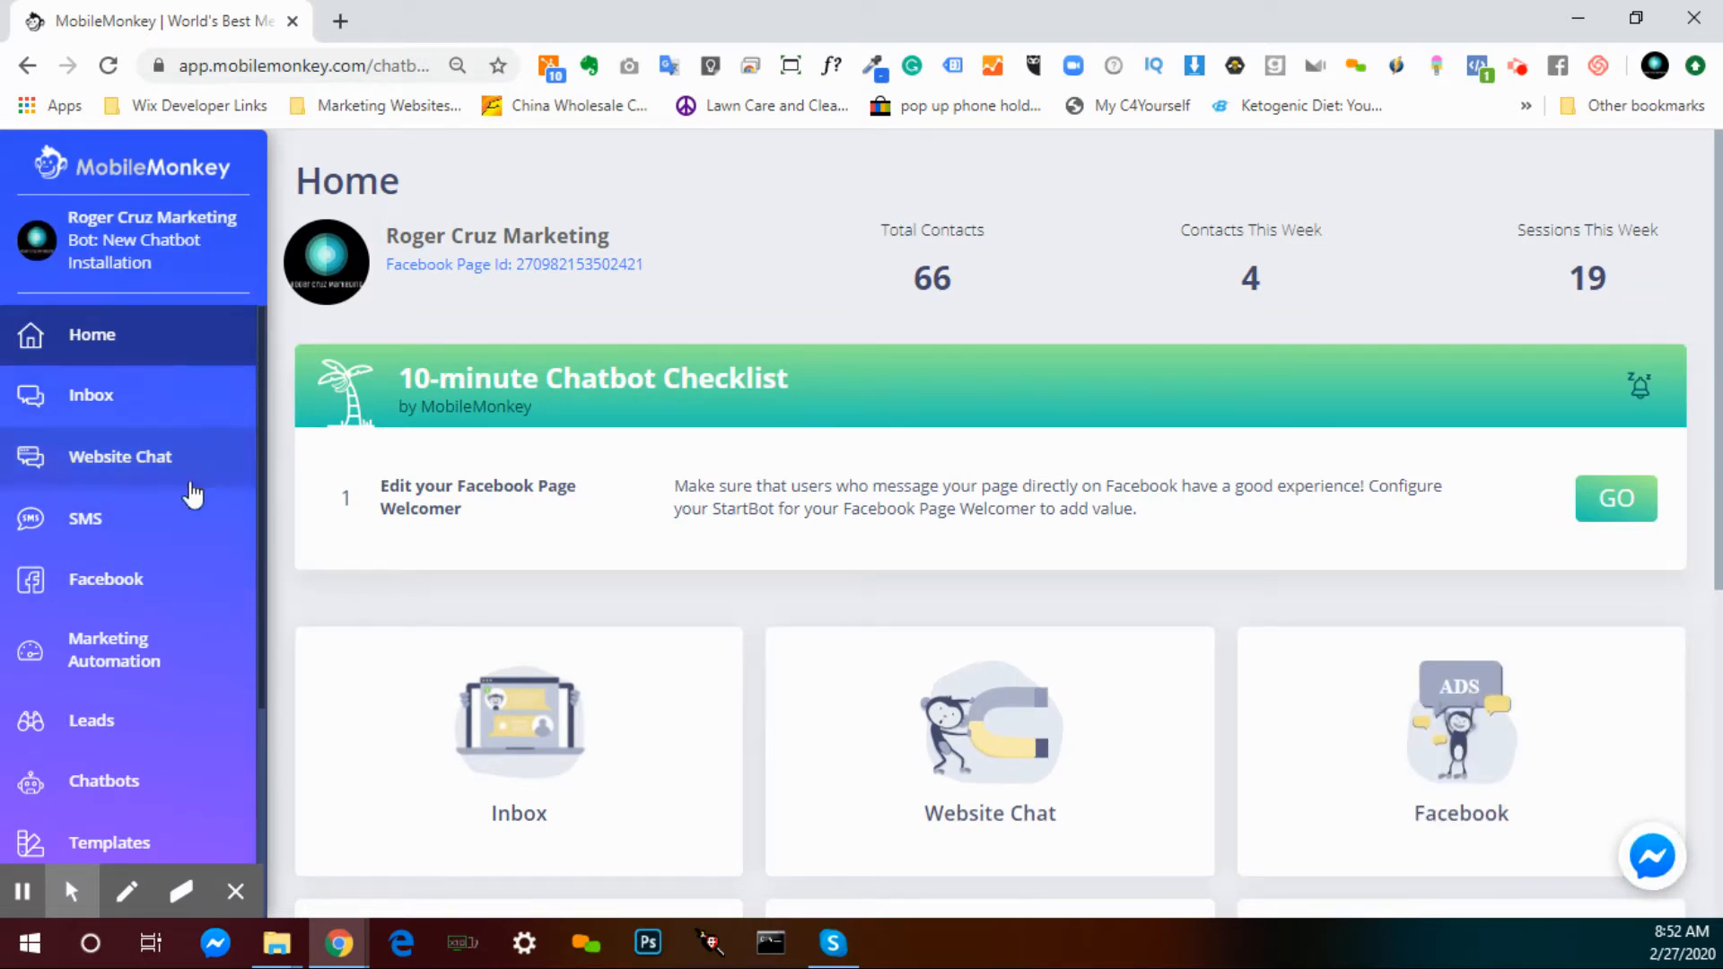
- Create an interactive chat widget for qualifying website leads from Website Chat and name it "Test Widget"
{"action": "left_click", "coordinate": [42, 460]}
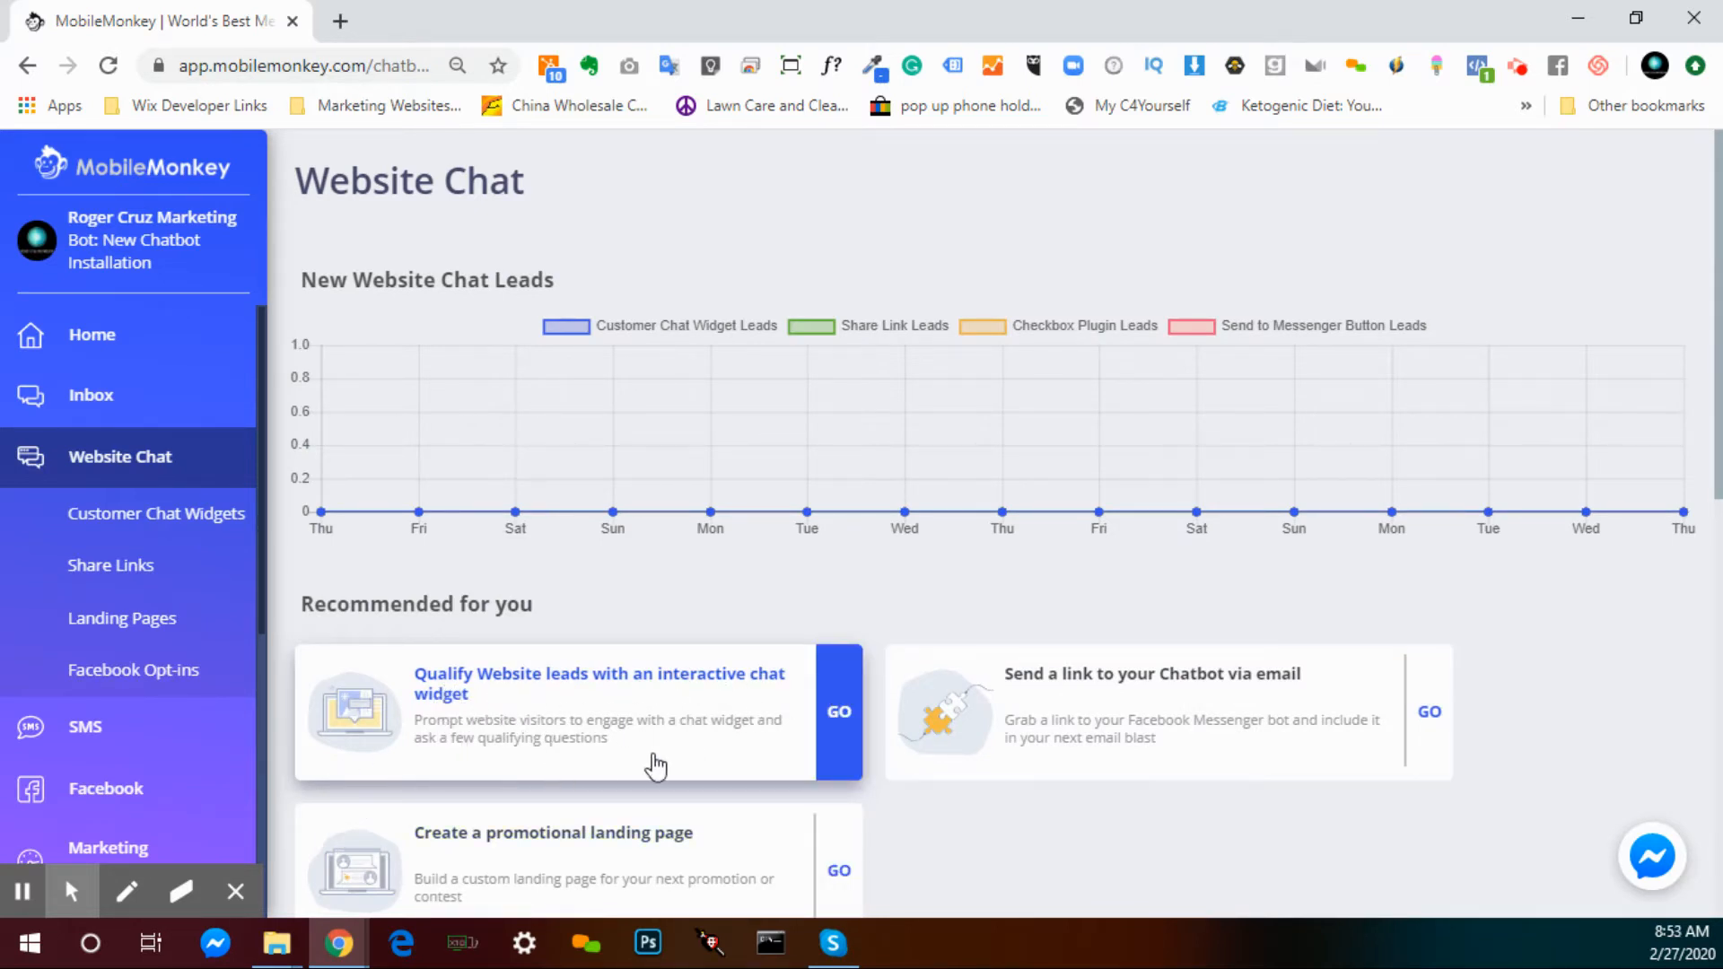
{"action": "left_click", "coordinate": [678, 718]}
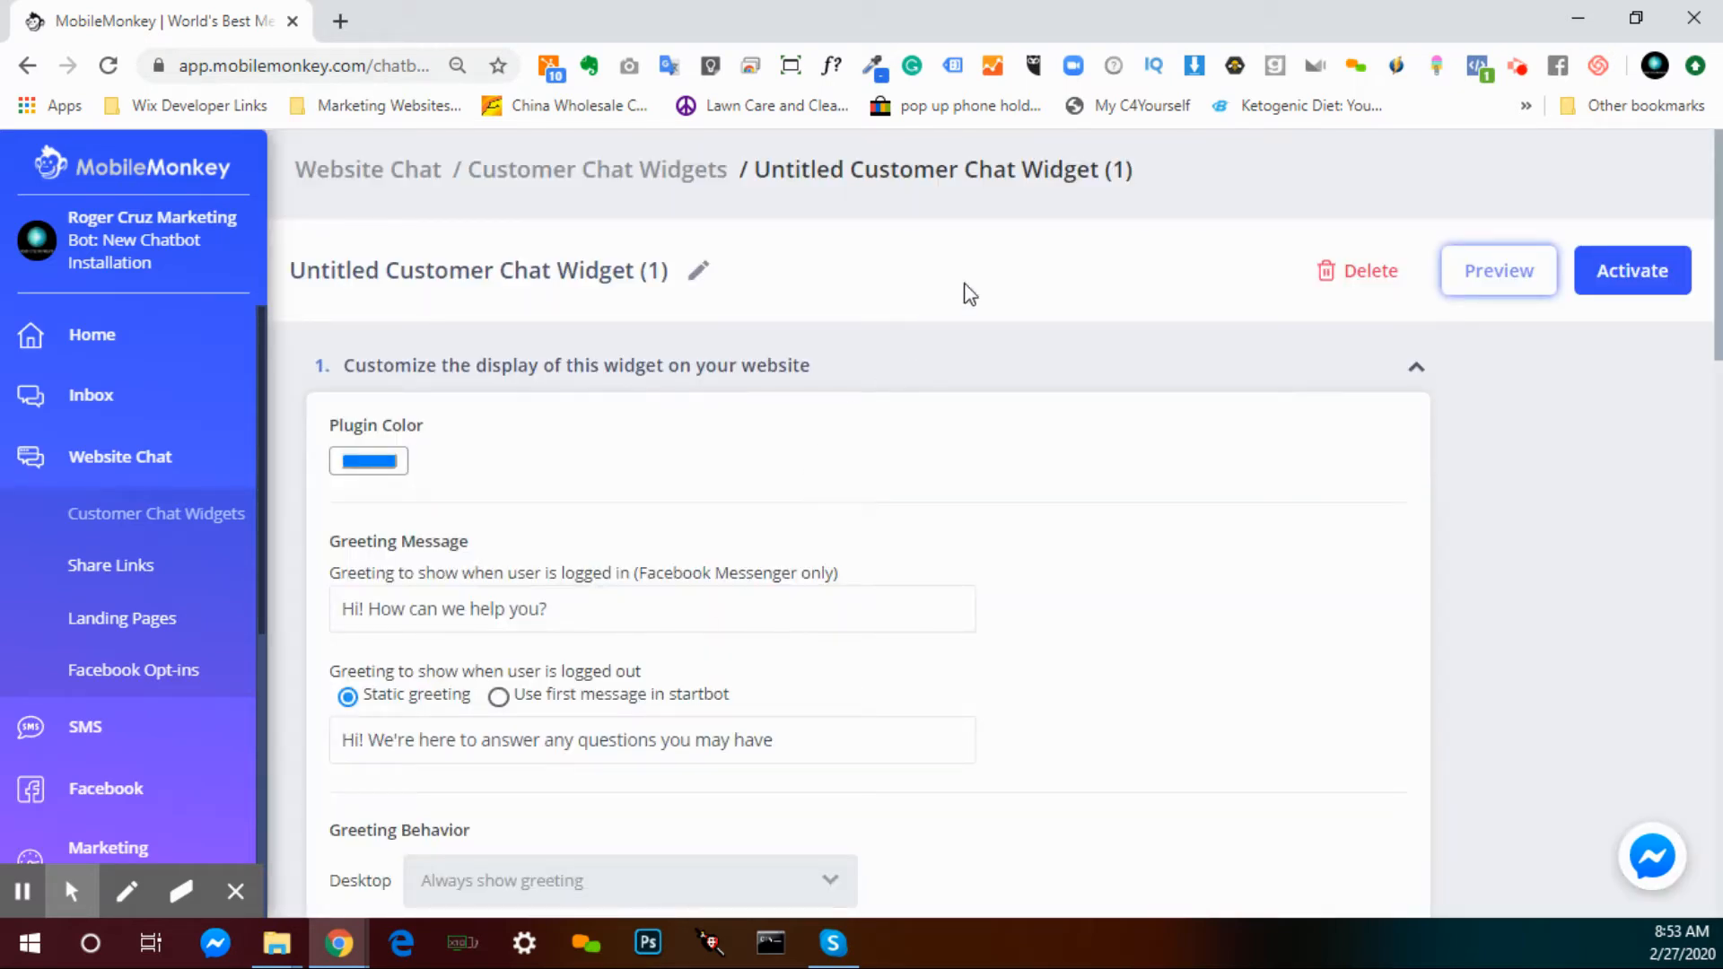
{"action": "left_click", "coordinate": [703, 270]}
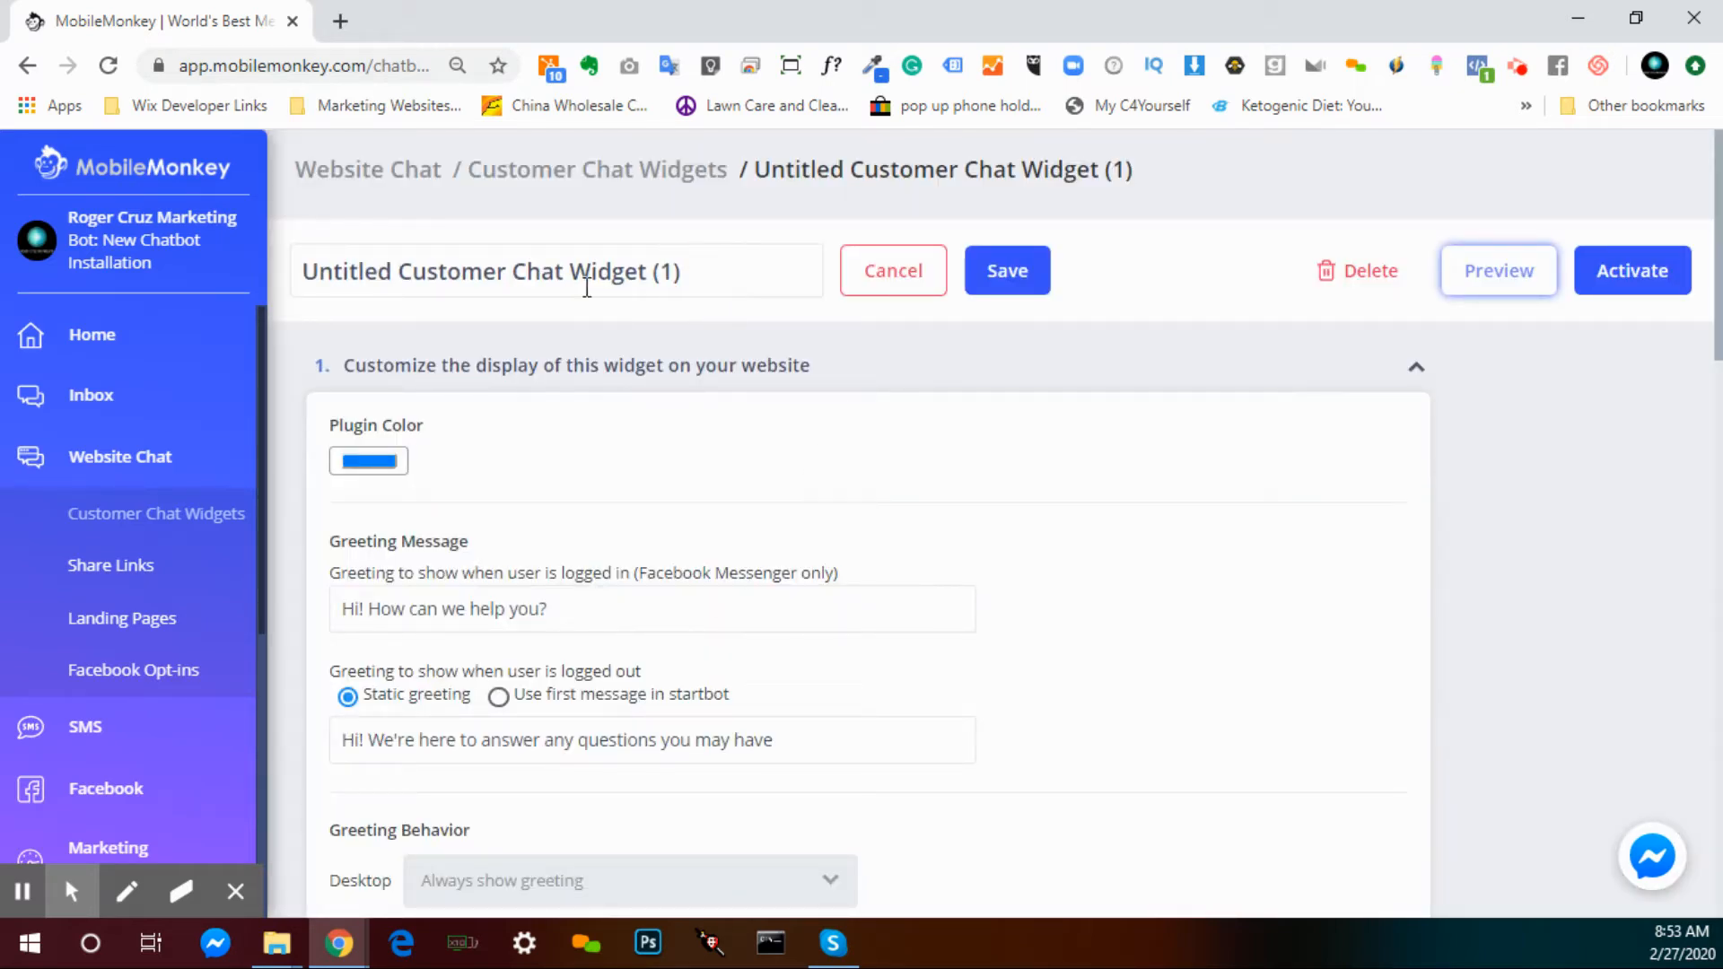
{"action": "triple_click", "coordinate": [635, 269]}
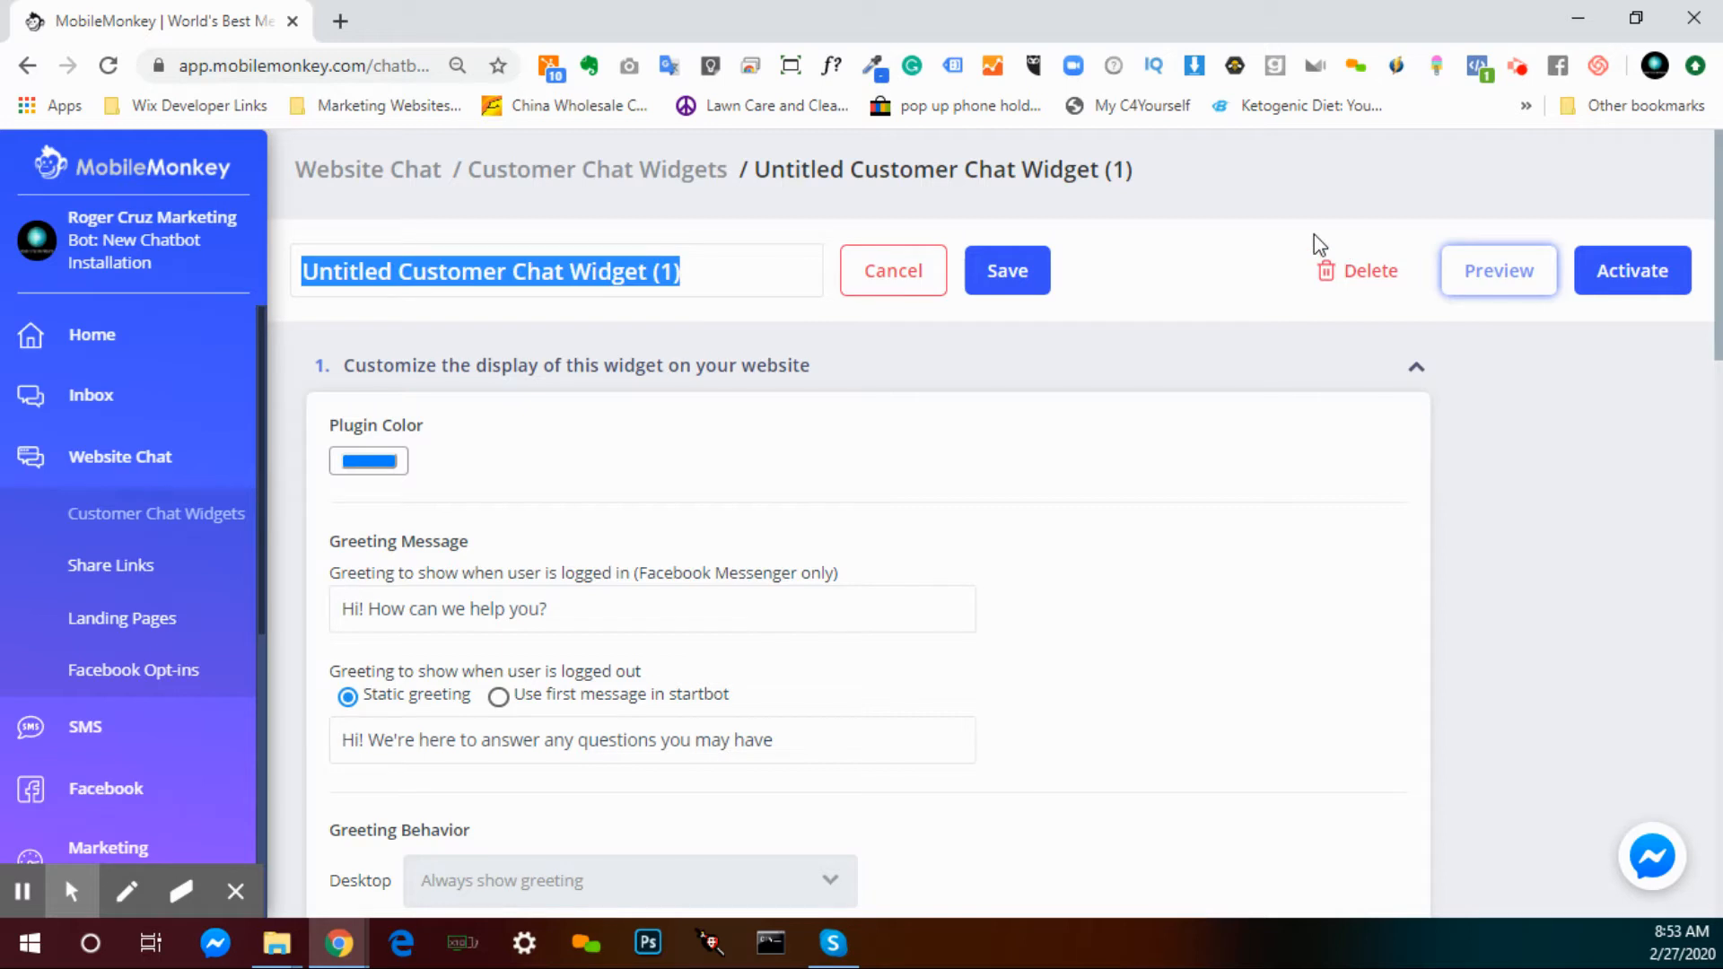
{"action": "type", "text": "Test Widget"}
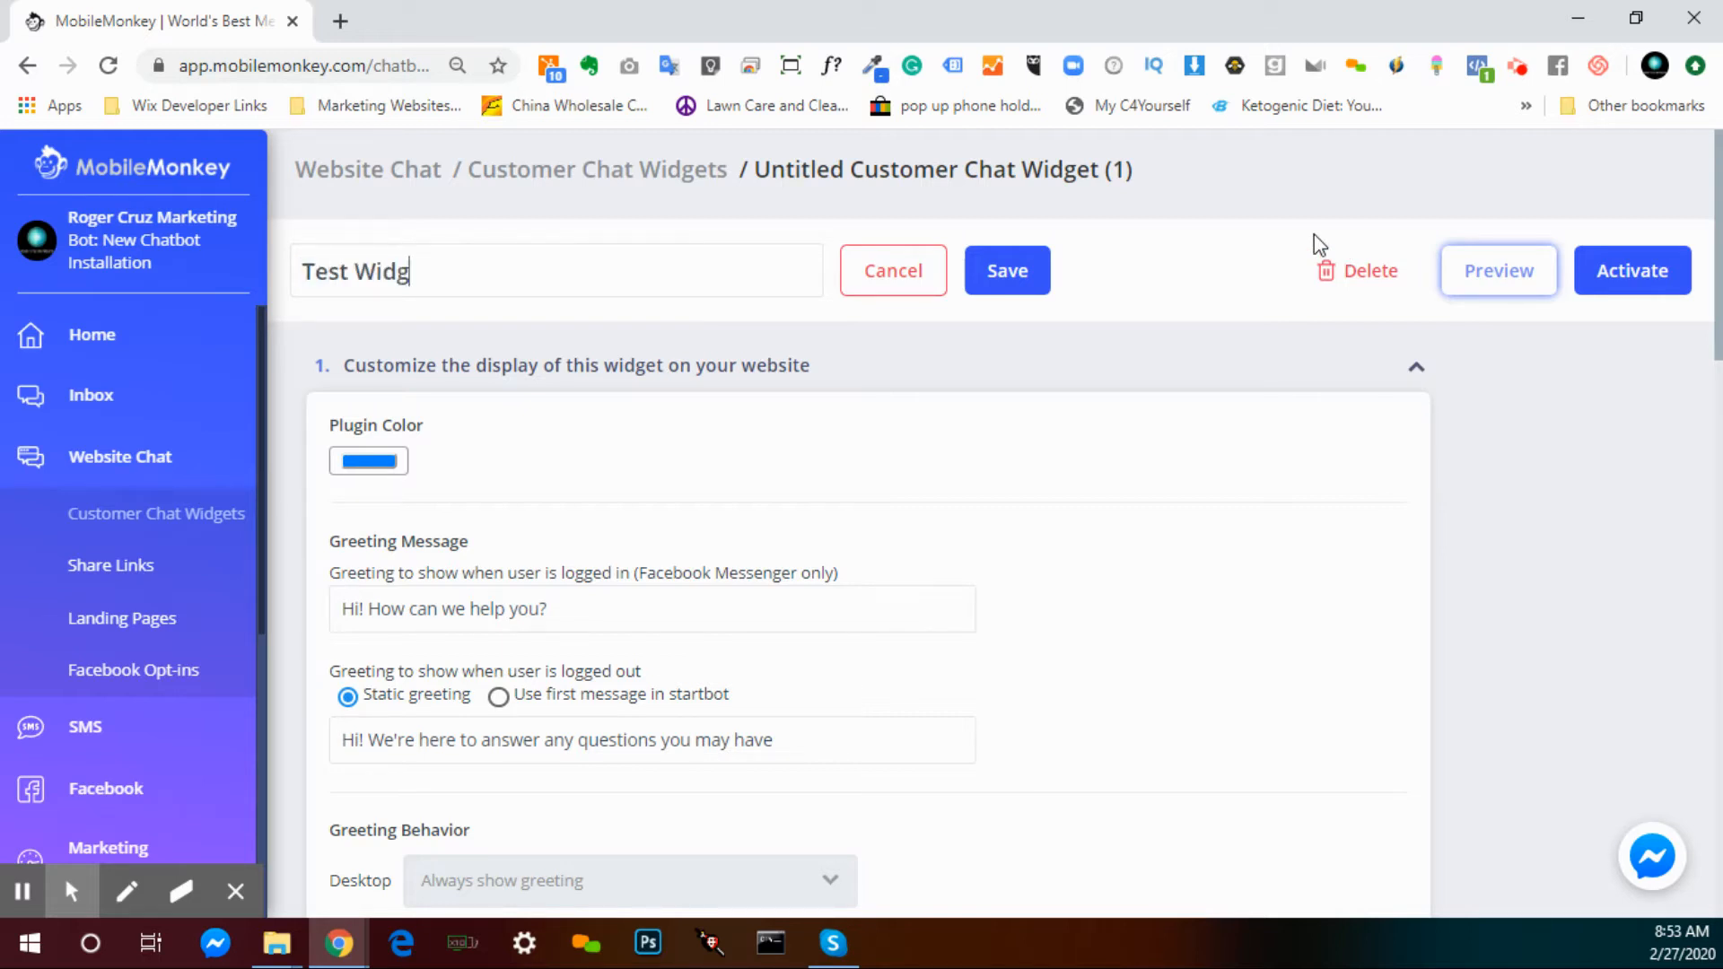
{"action": "left_click", "coordinate": [1032, 274]}
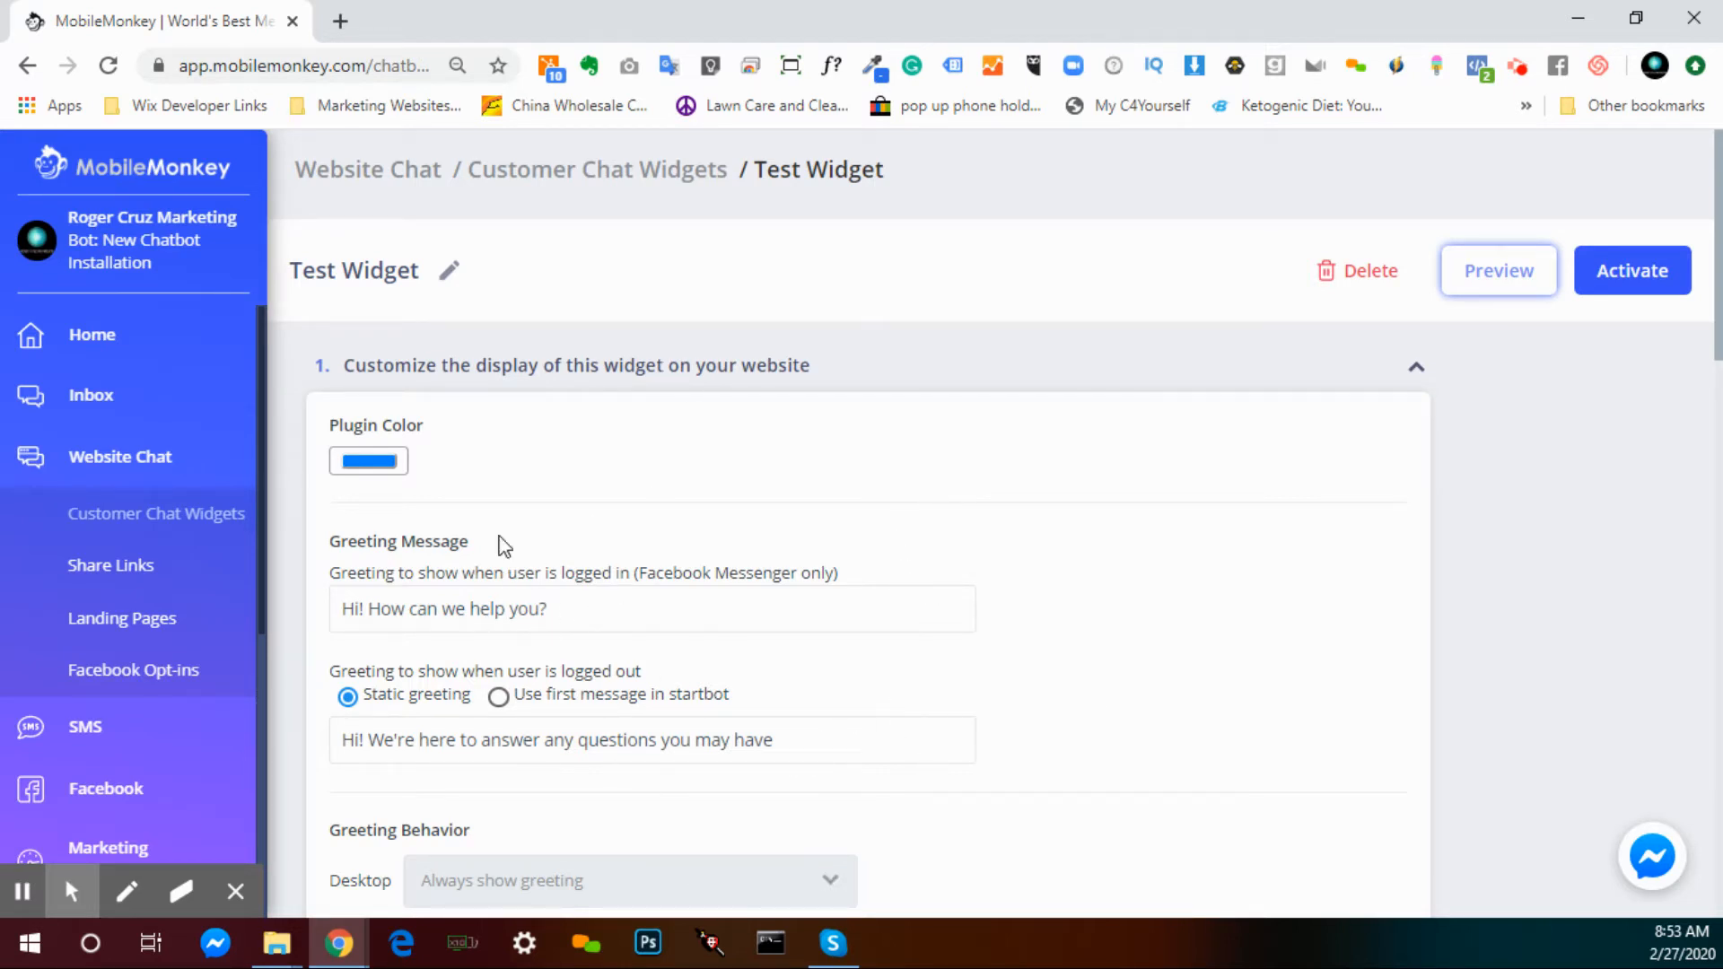
- View the color choices for the widget's plugin color and close the picker
{"action": "scroll", "coordinate": [637, 496], "scroll_direction": "down", "scroll_amount": 1}
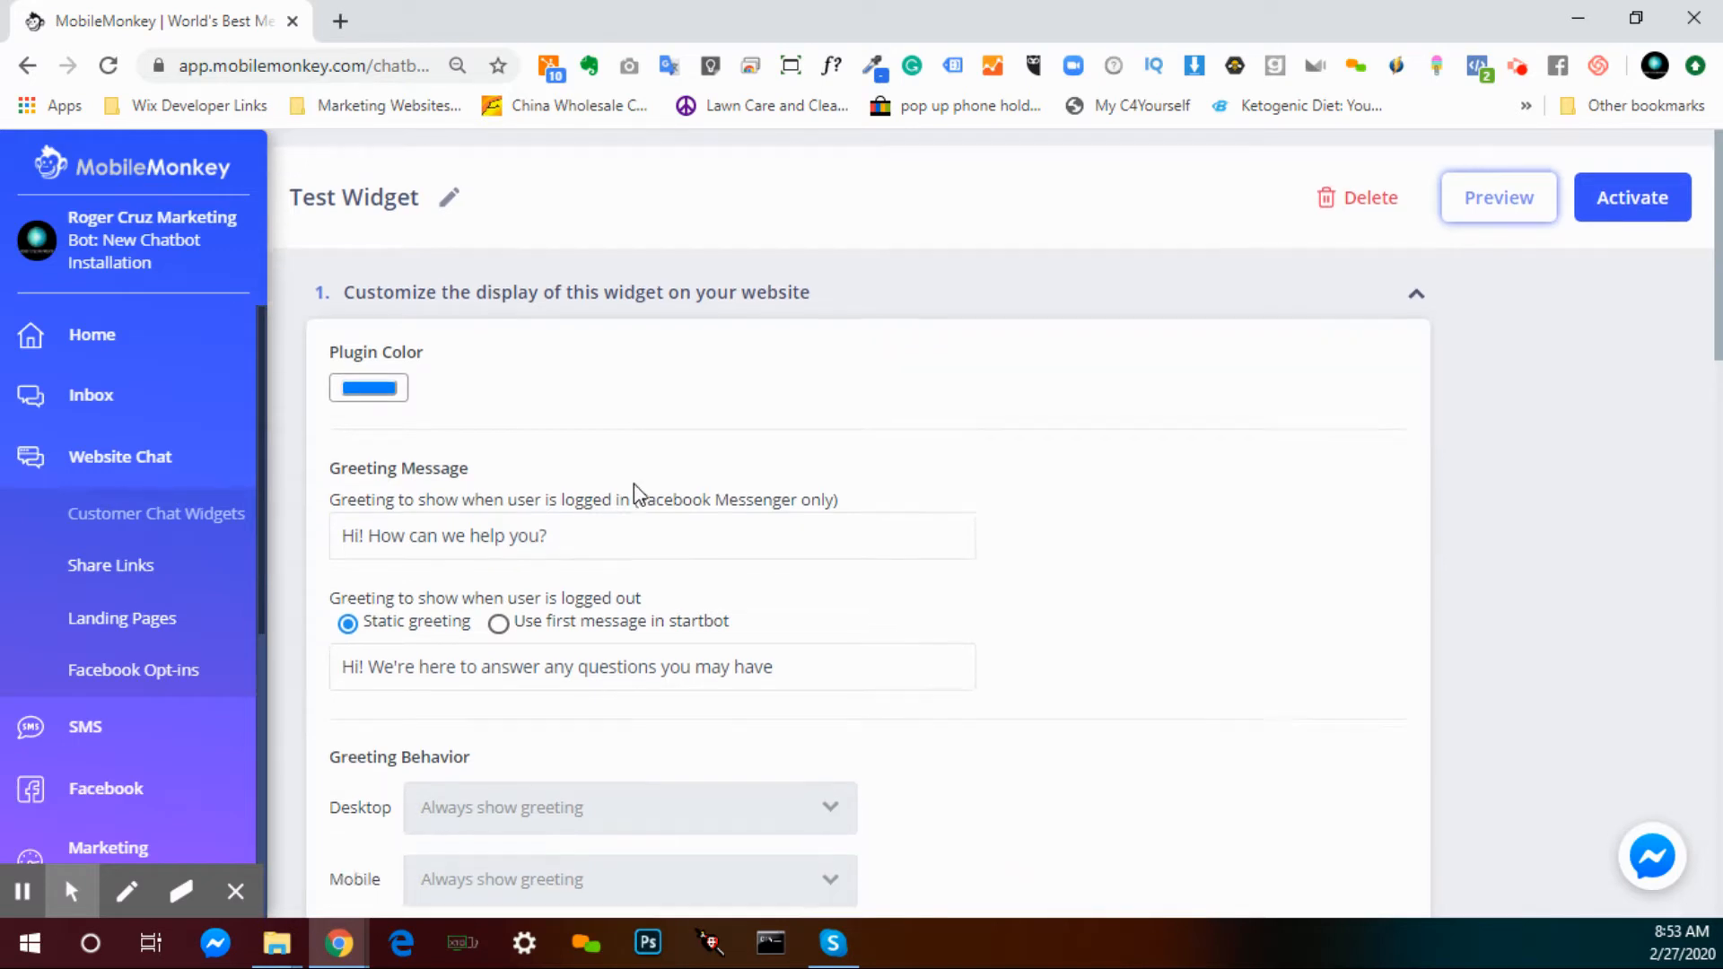
{"action": "scroll", "coordinate": [637, 496], "scroll_direction": "down", "scroll_amount": 1}
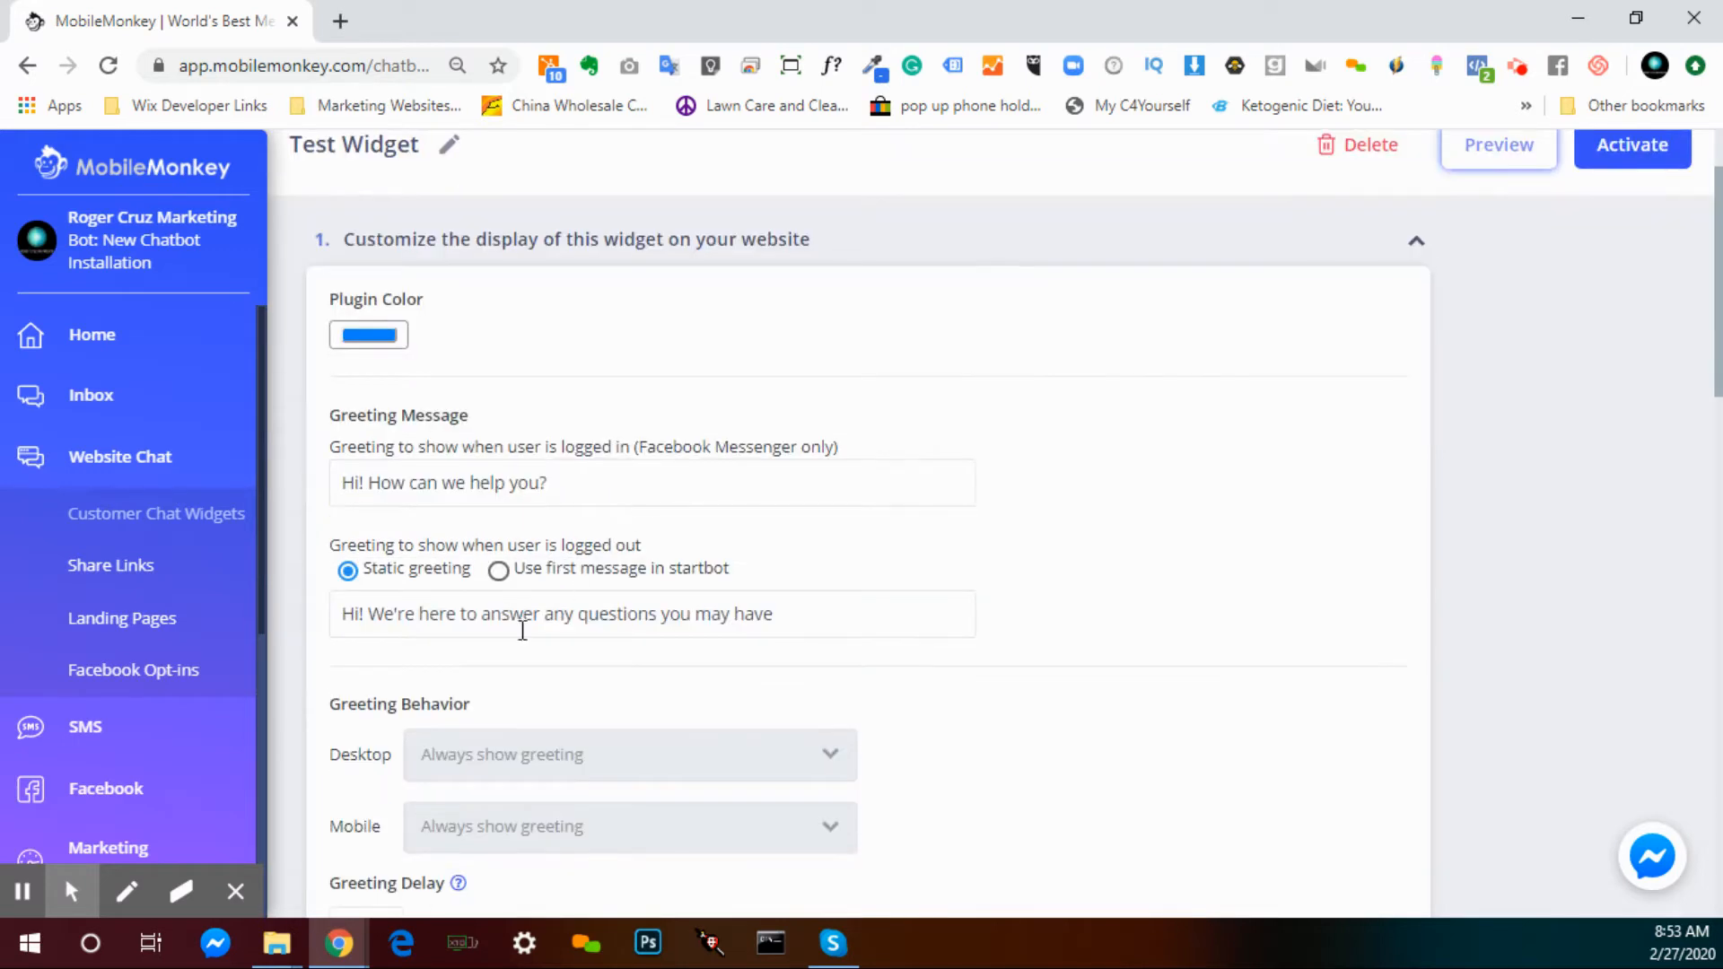
{"action": "left_click", "coordinate": [368, 337]}
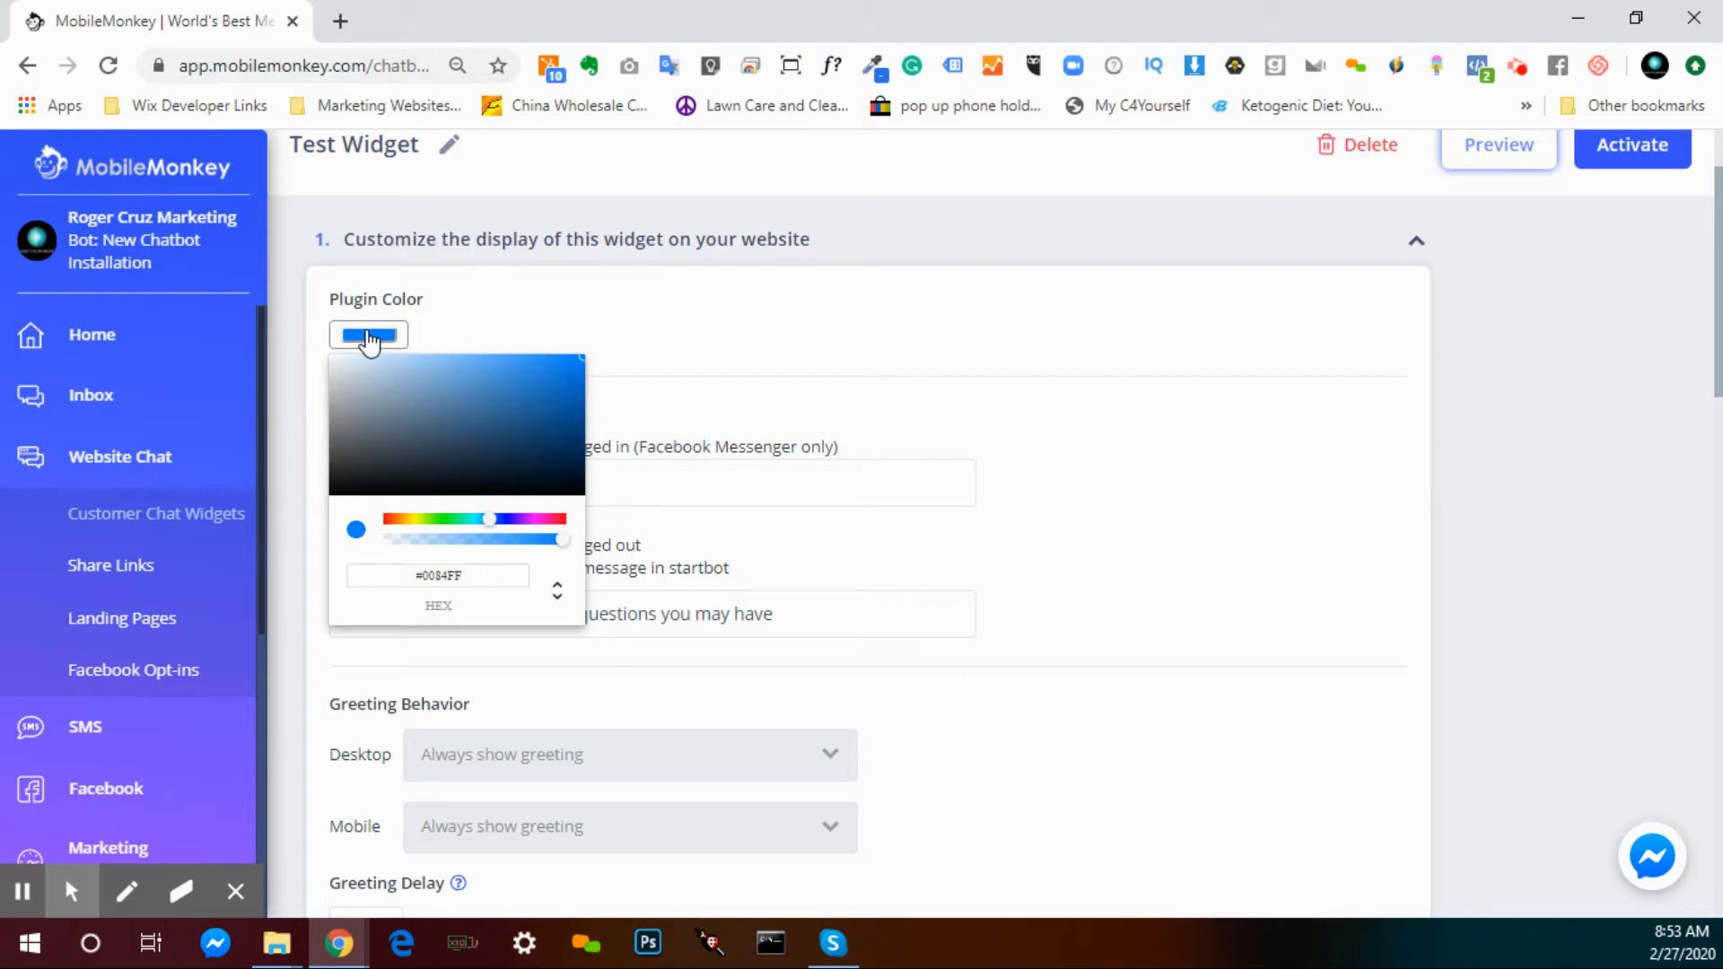
{"action": "left_click", "coordinate": [488, 323]}
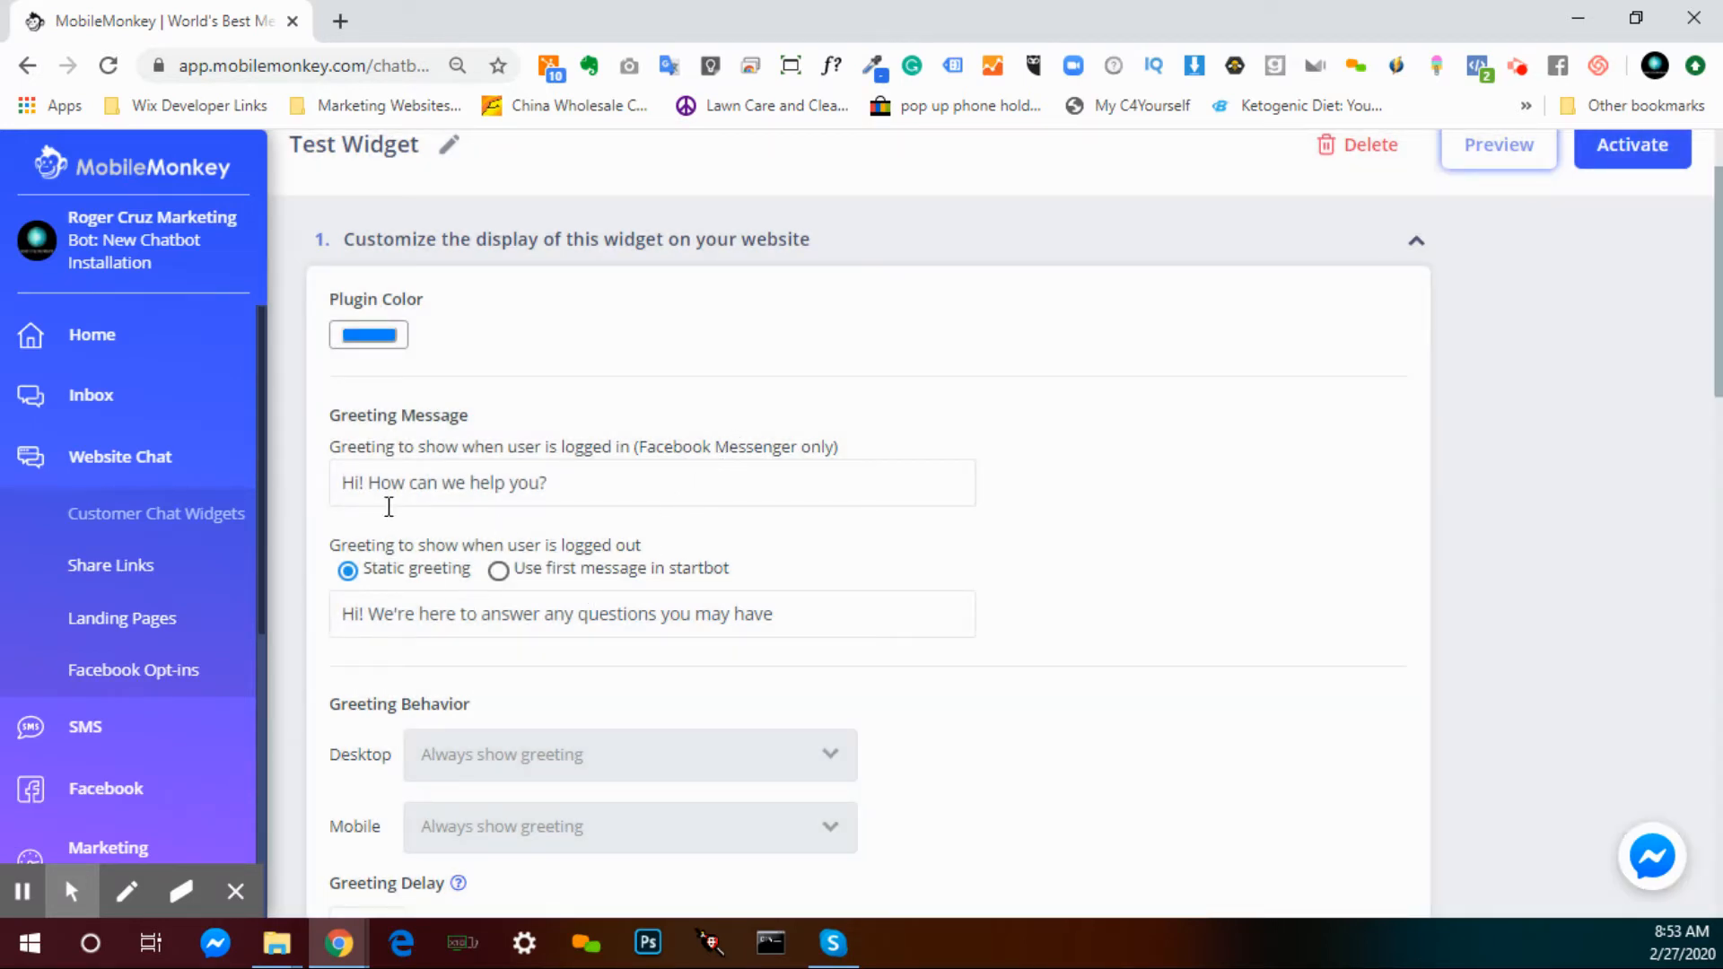
- Set the logged-out greeting to use the first message in the startbot
{"action": "scroll", "coordinate": [532, 539], "scroll_direction": "down", "scroll_amount": 1}
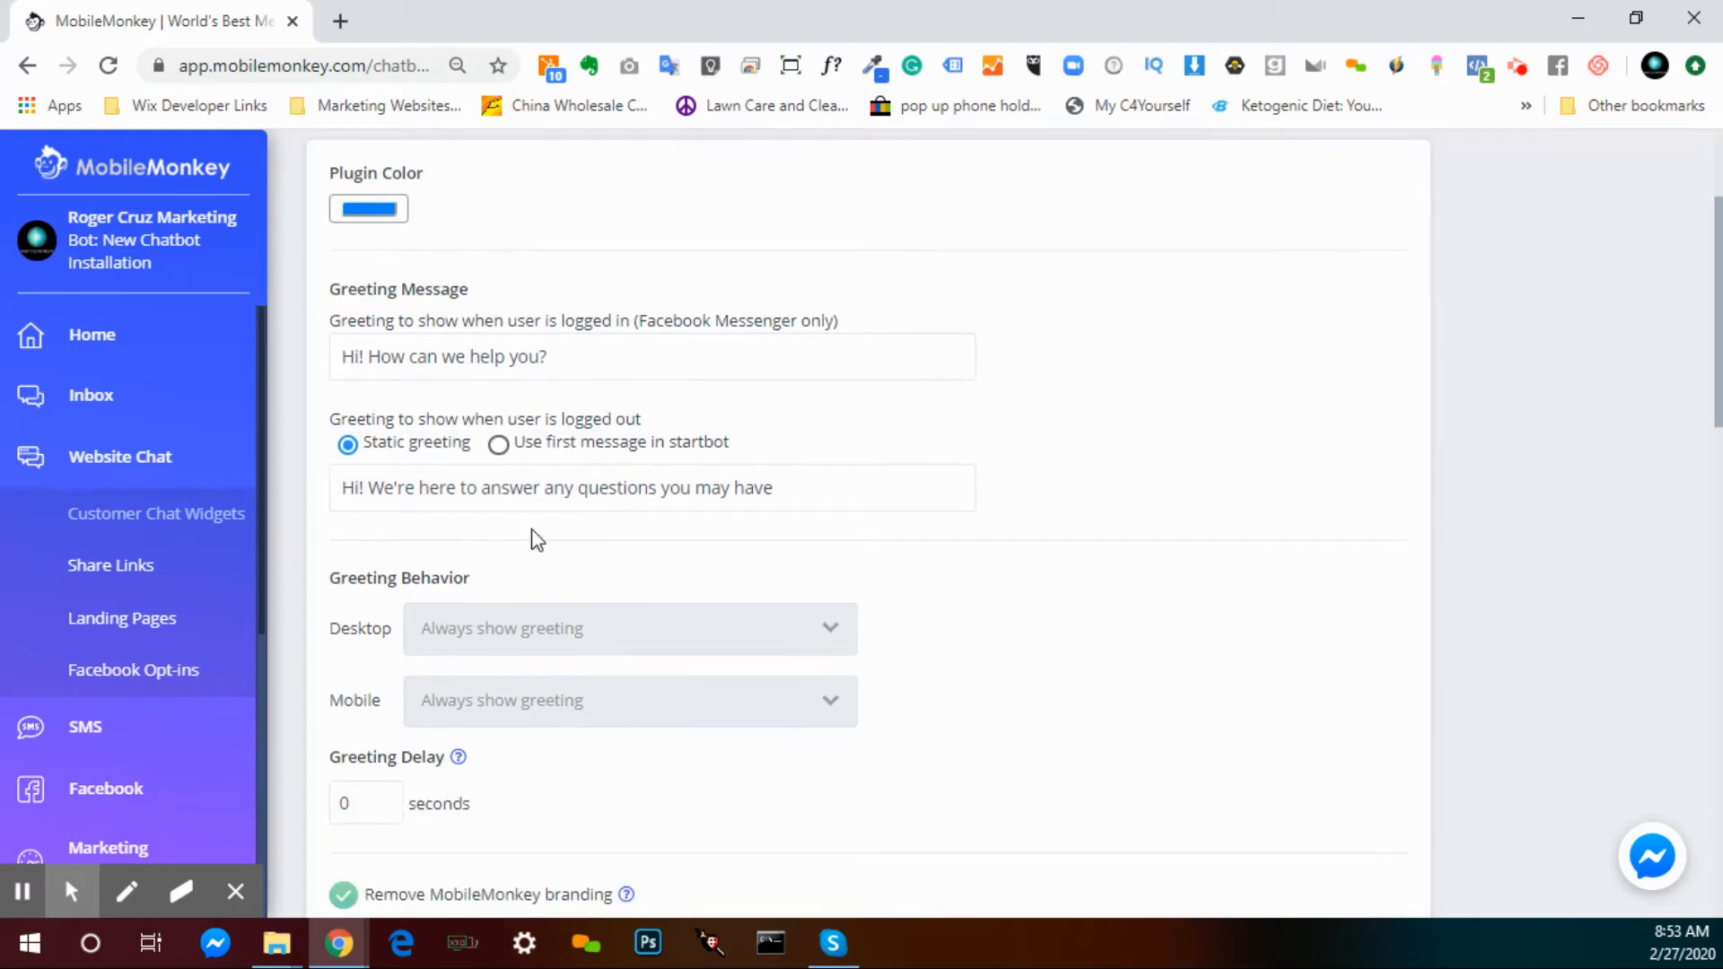
{"action": "left_click_drag", "start_coordinate": [357, 356], "coordinate": [596, 346]}
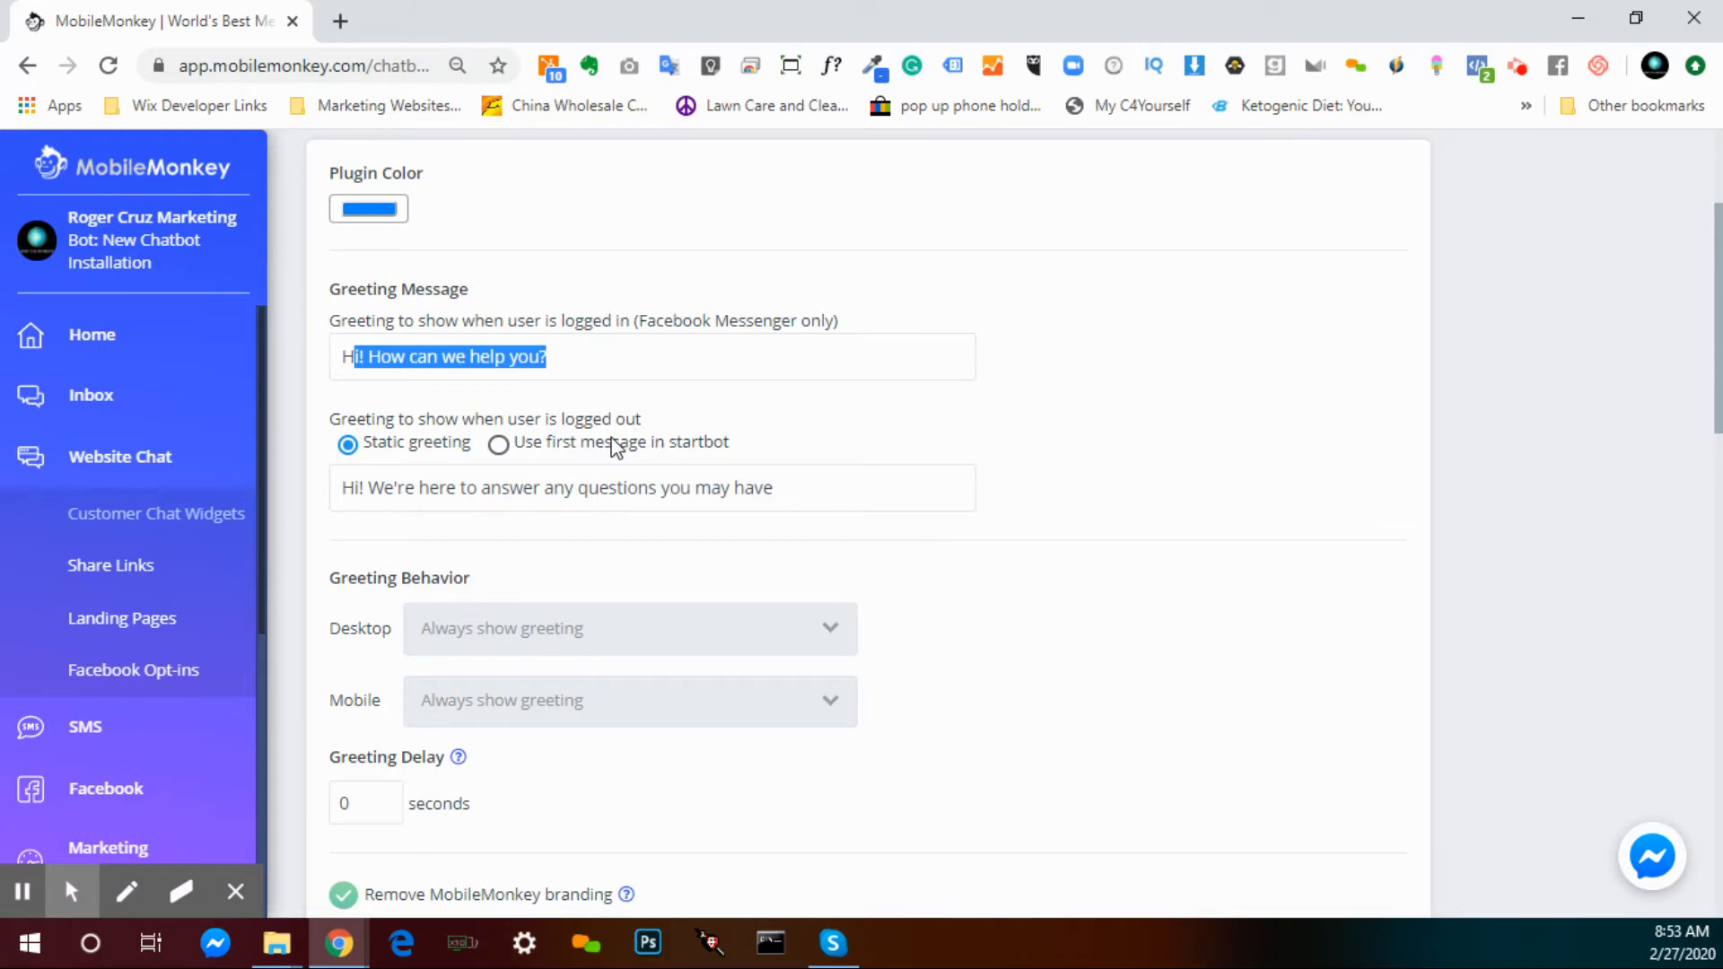
{"action": "left_click", "coordinate": [498, 446]}
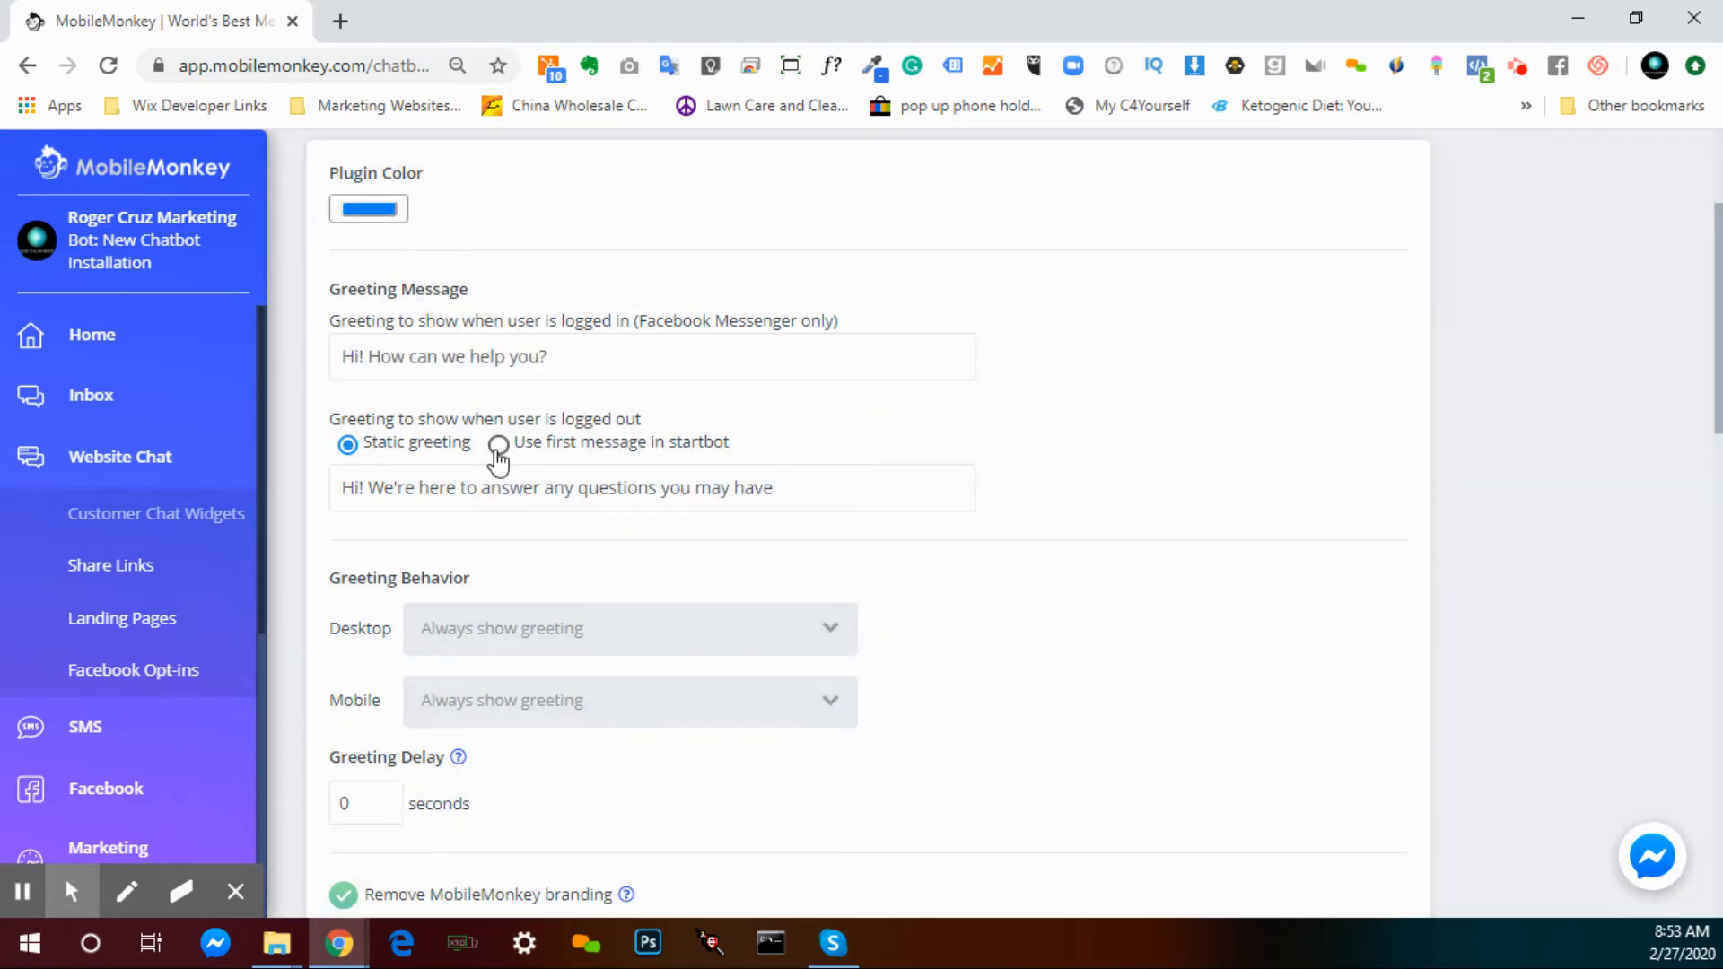
{"action": "left_click", "coordinate": [498, 445]}
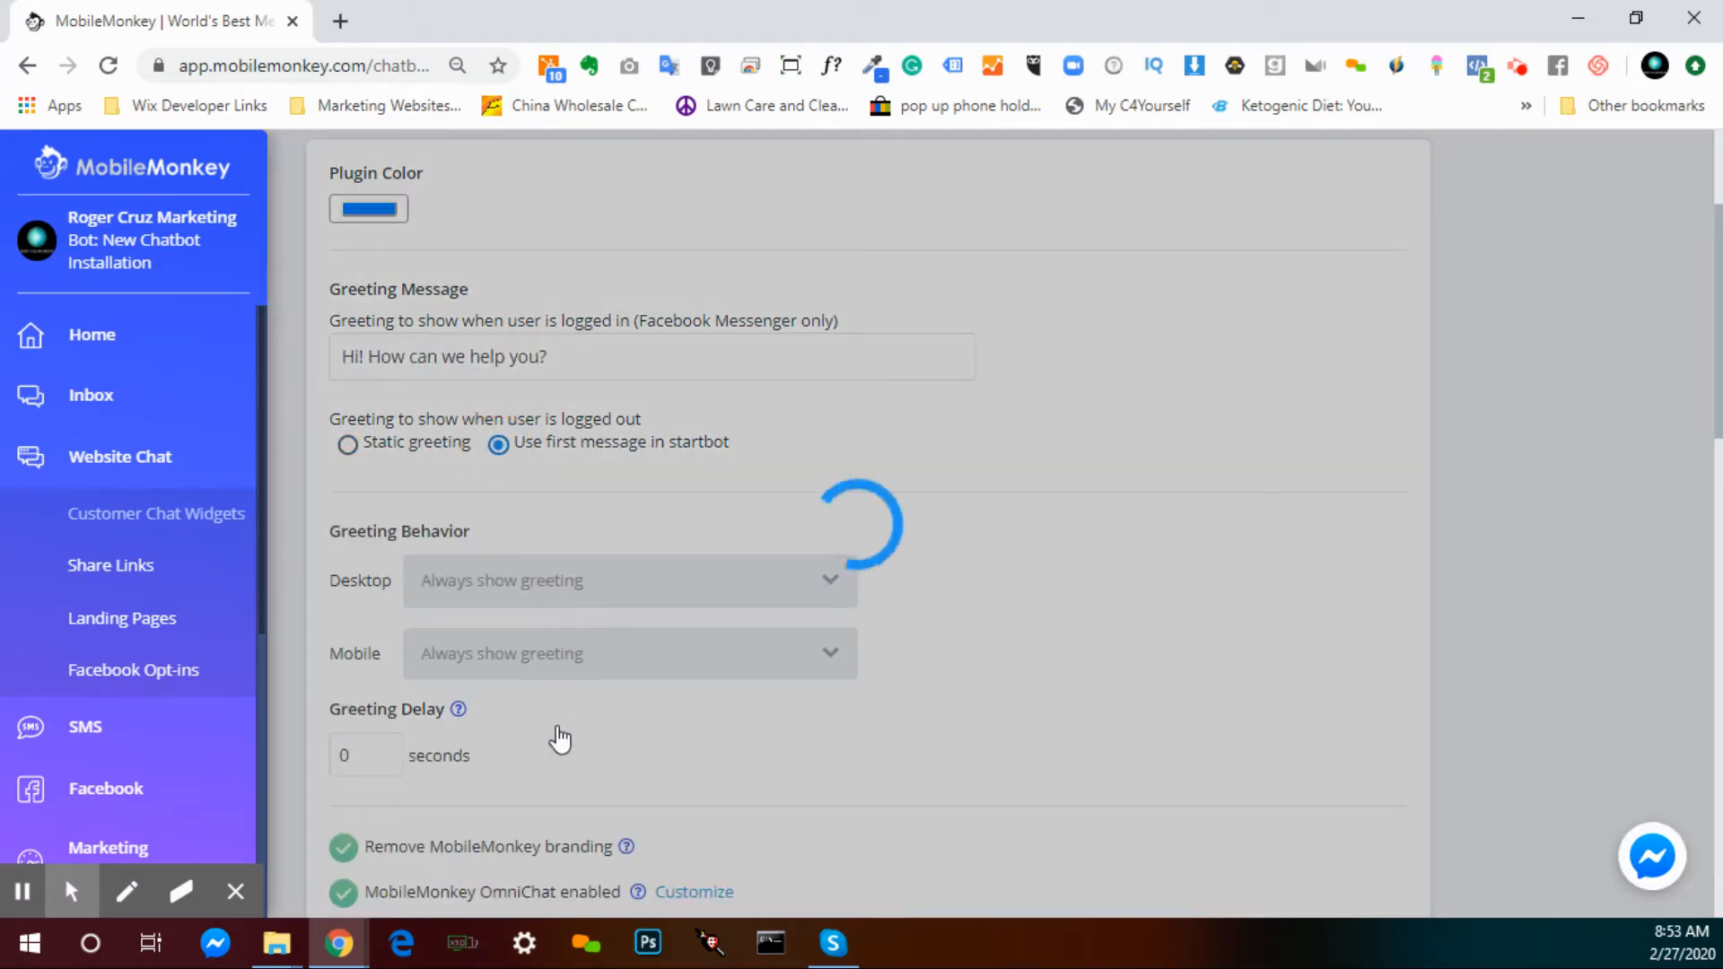
- Examine the widget's greeting behavior, OmniChat setting and StartBot content, and compare them with the logged-out greeting option
{"action": "scroll", "coordinate": [853, 477], "scroll_direction": "down", "scroll_amount": 3}
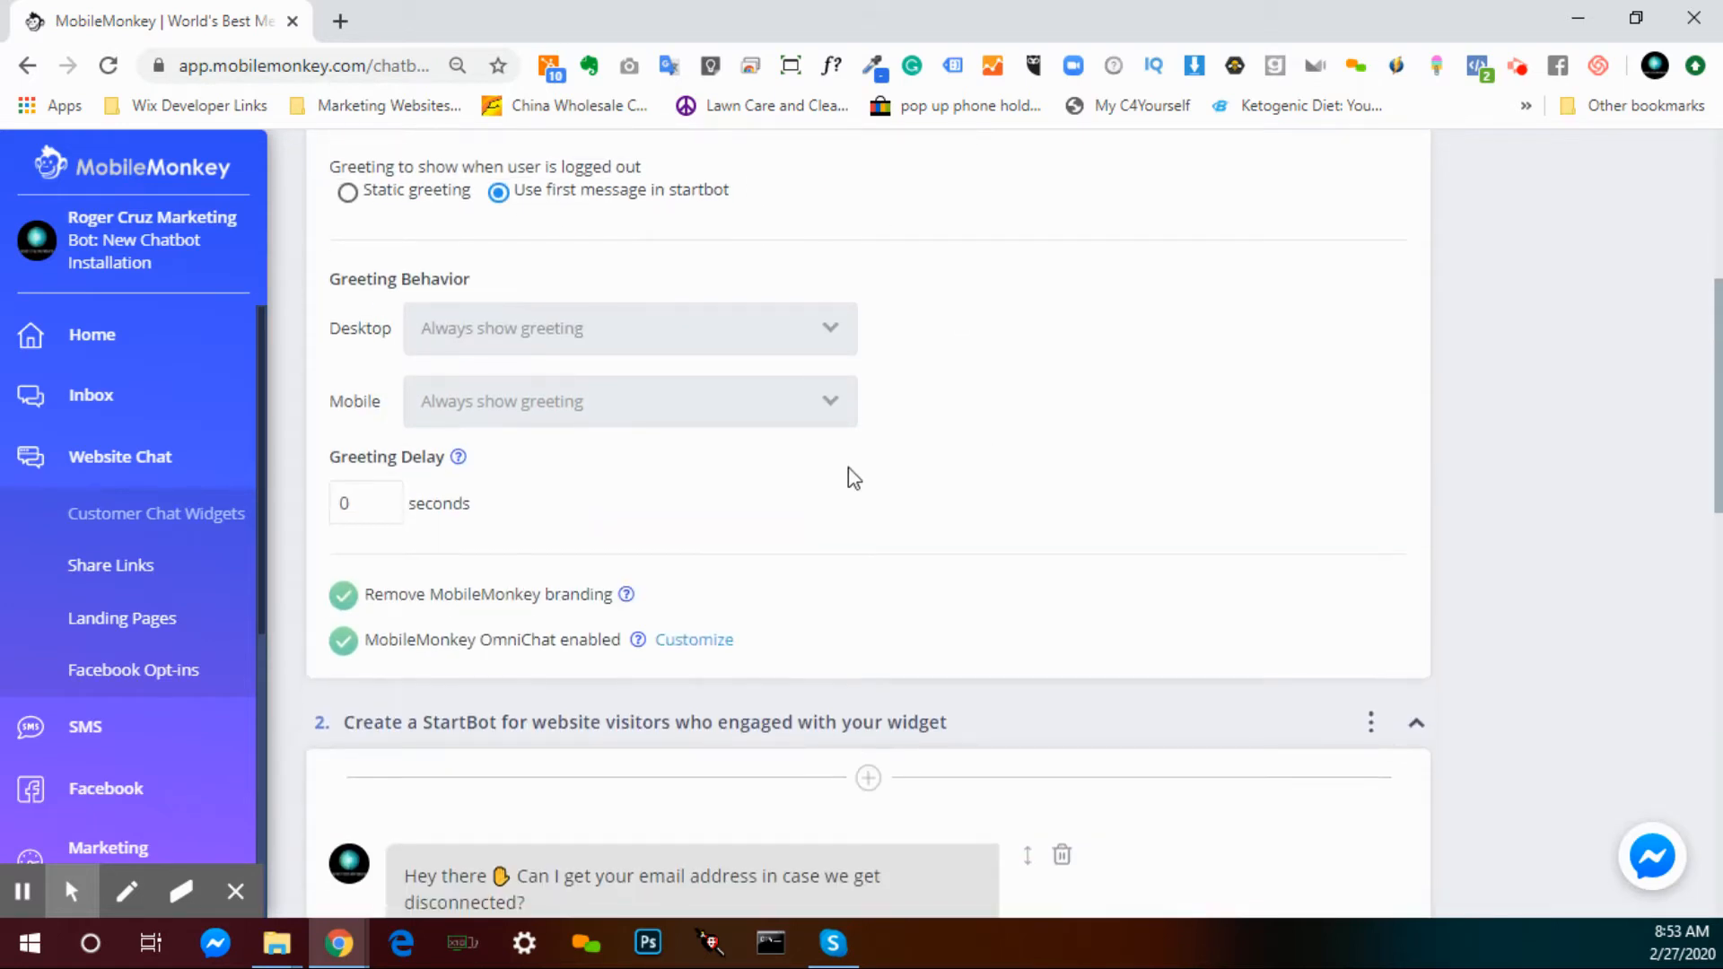
{"action": "left_click", "coordinate": [795, 347]}
{"action": "left_click", "coordinate": [792, 346]}
{"action": "left_click_drag", "start_coordinate": [475, 643], "coordinate": [559, 634]}
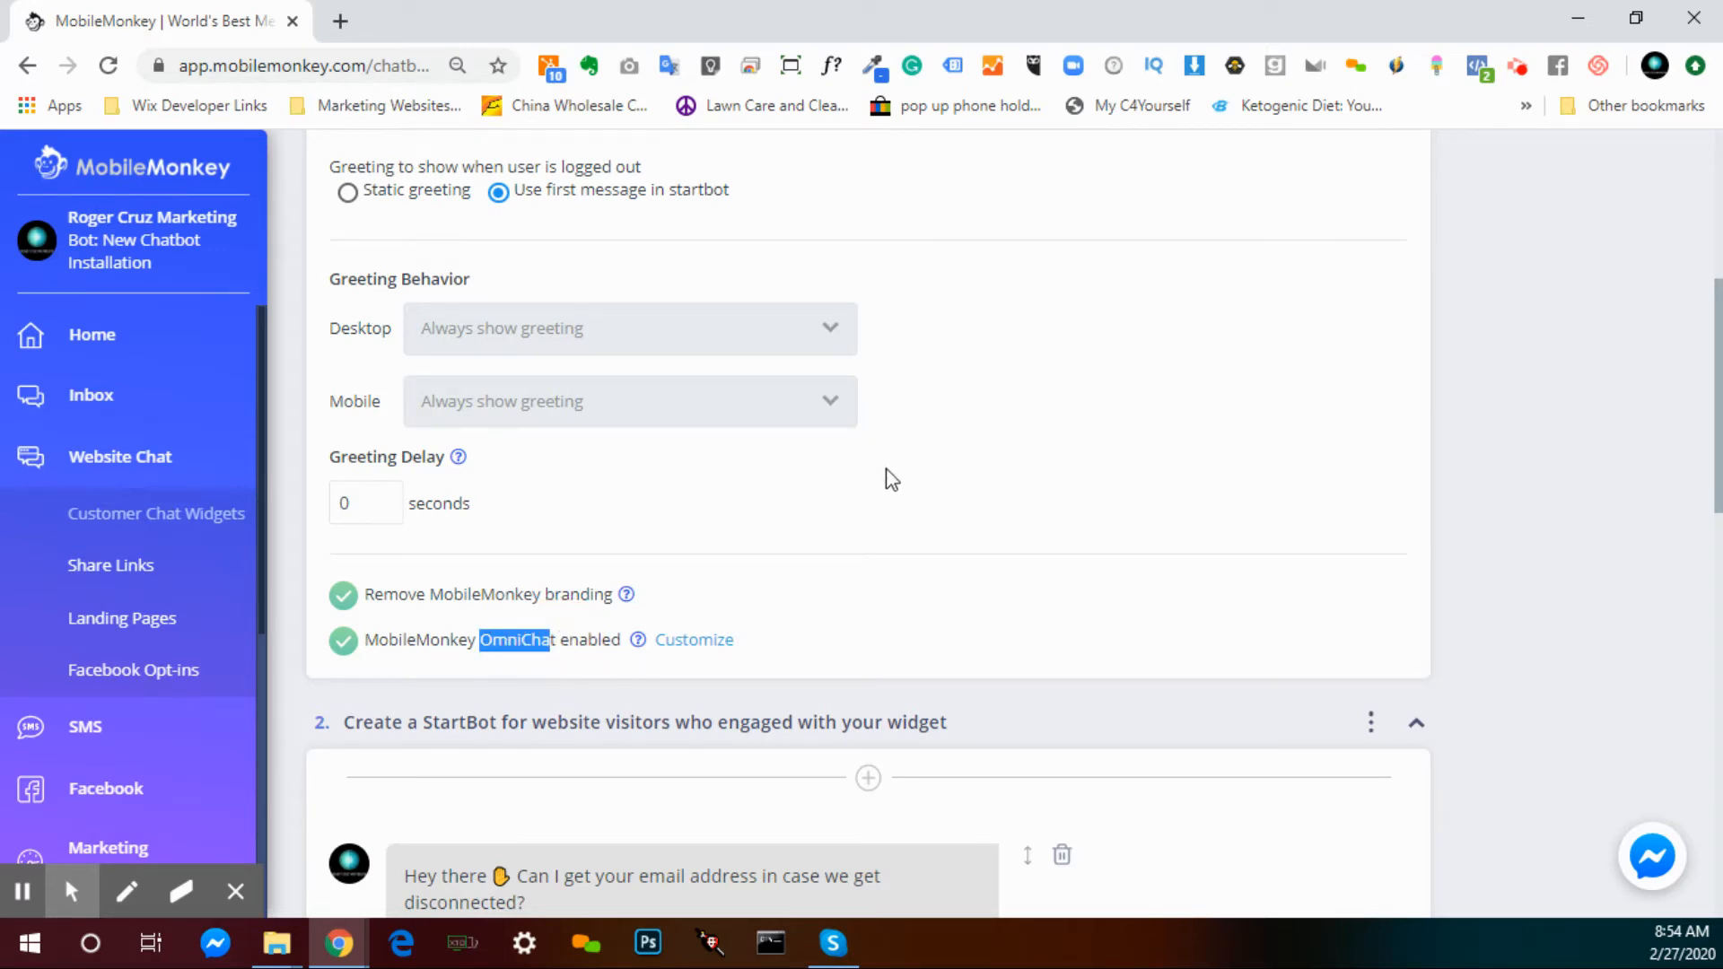
{"action": "scroll", "coordinate": [885, 477], "scroll_direction": "down", "scroll_amount": 4}
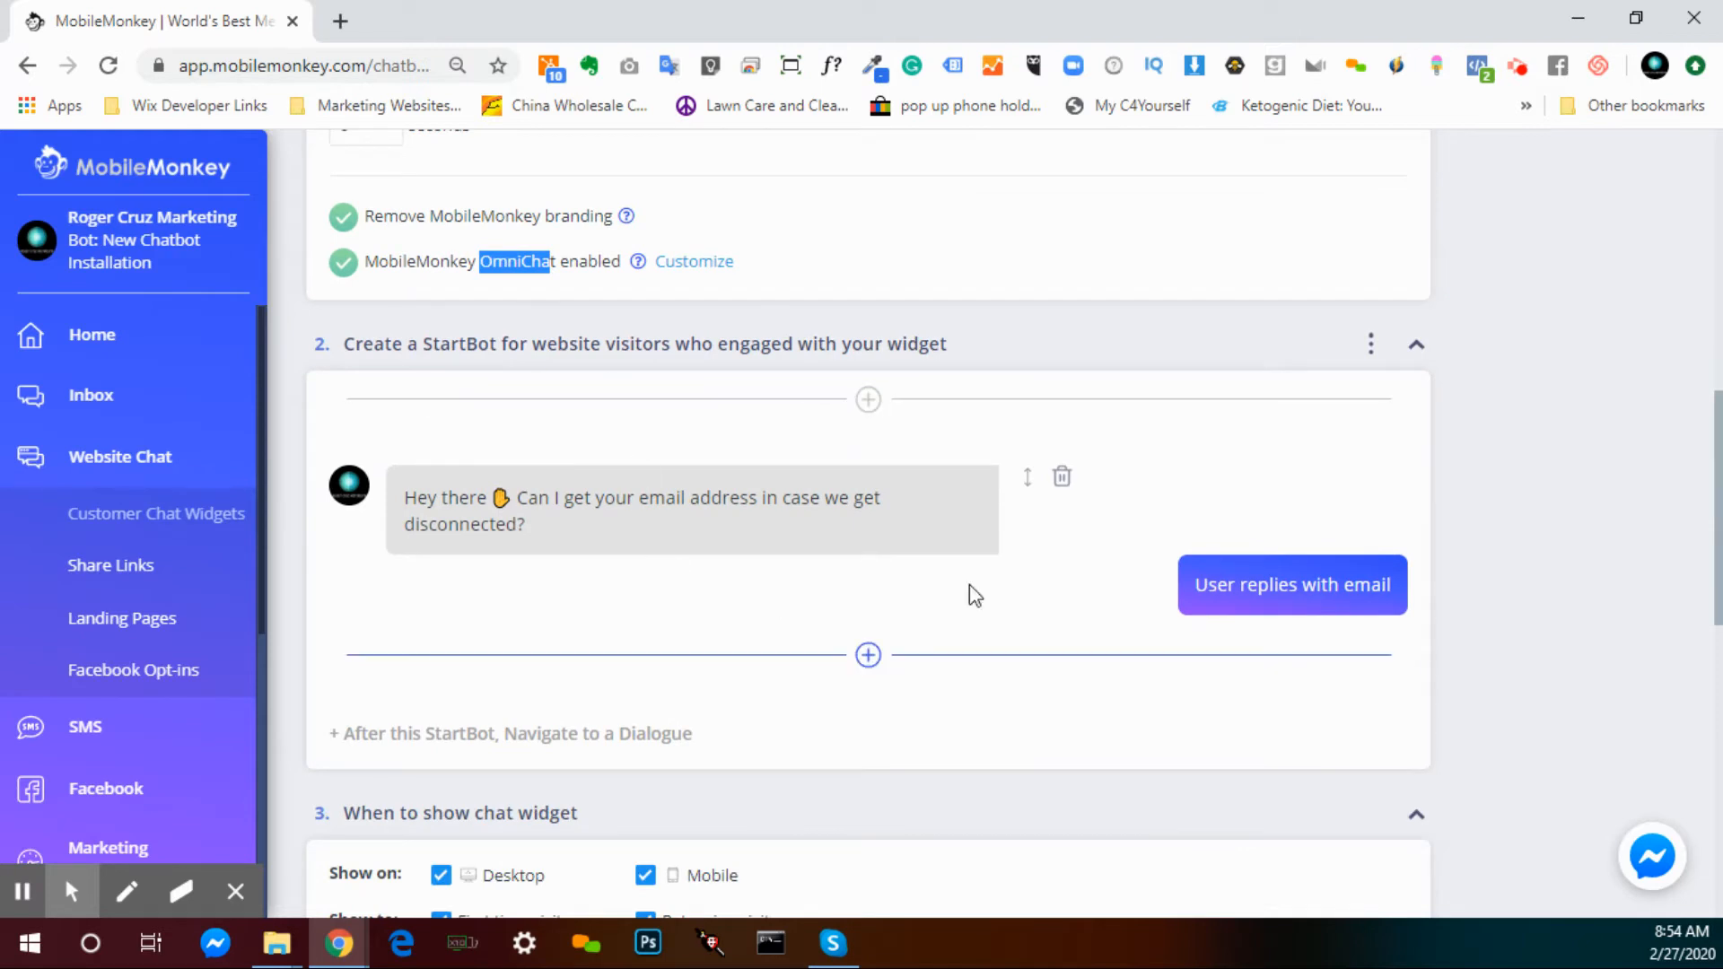
{"action": "scroll", "coordinate": [954, 413], "scroll_direction": "down", "scroll_amount": 1}
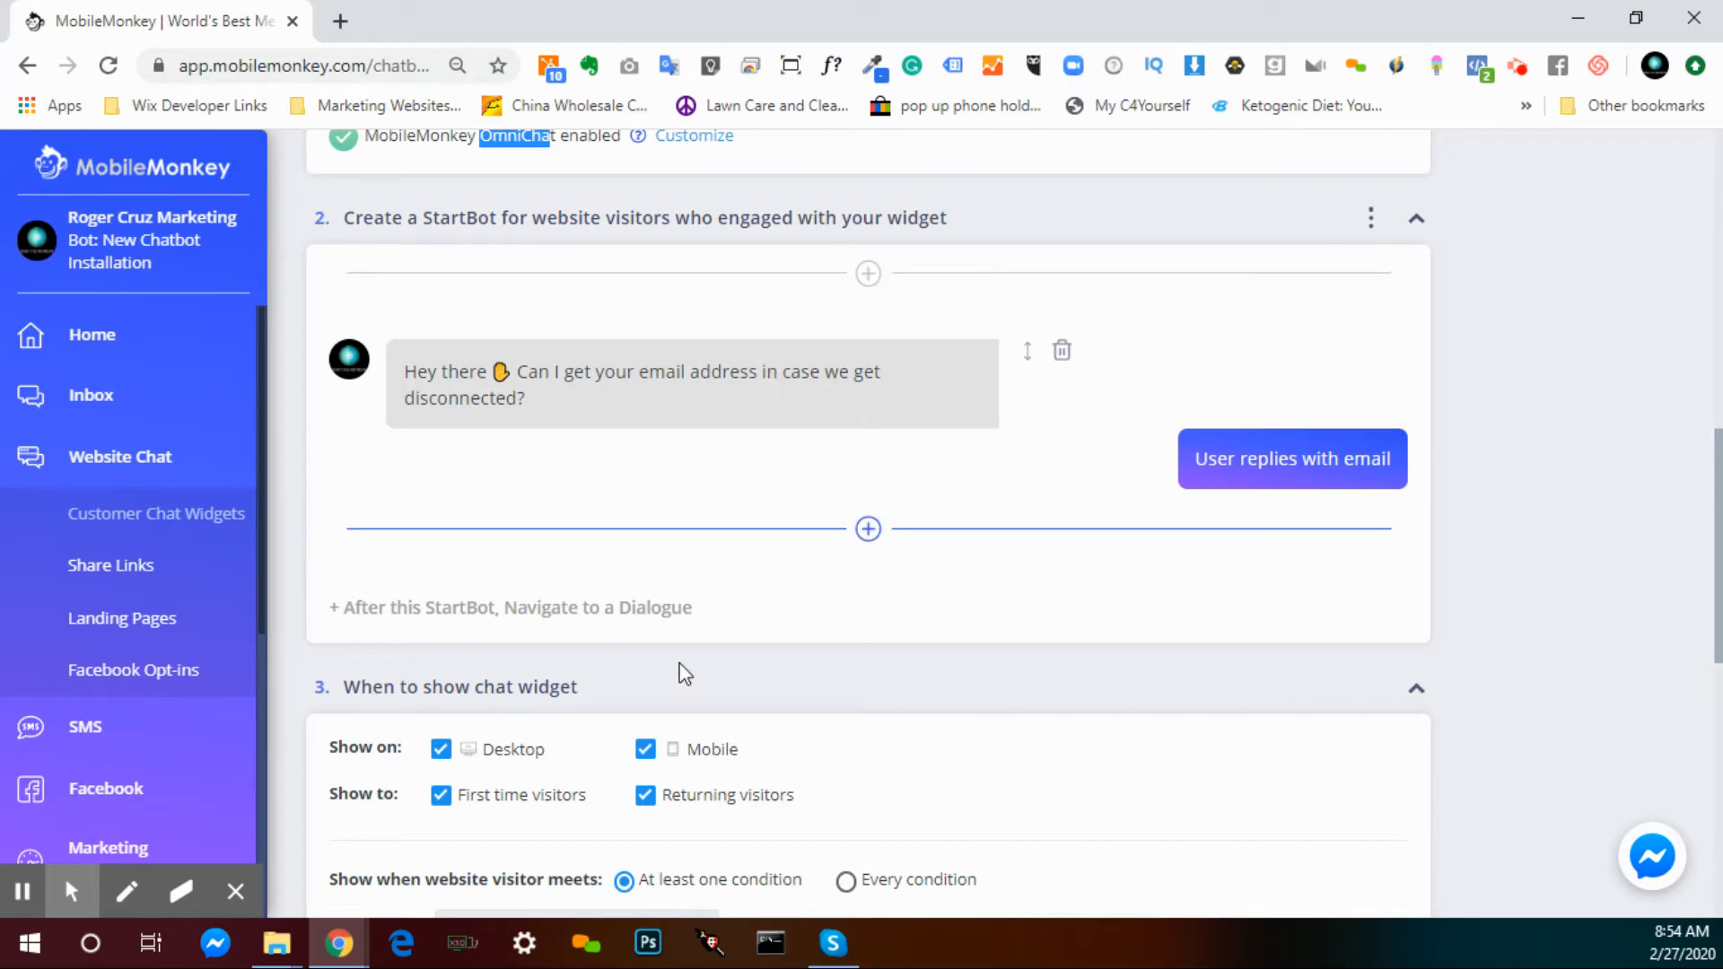
{"action": "left_click_drag", "start_coordinate": [696, 607], "coordinate": [635, 607]}
{"action": "left_click", "coordinate": [607, 539]}
{"action": "scroll", "coordinate": [604, 458], "scroll_direction": "up", "scroll_amount": 10}
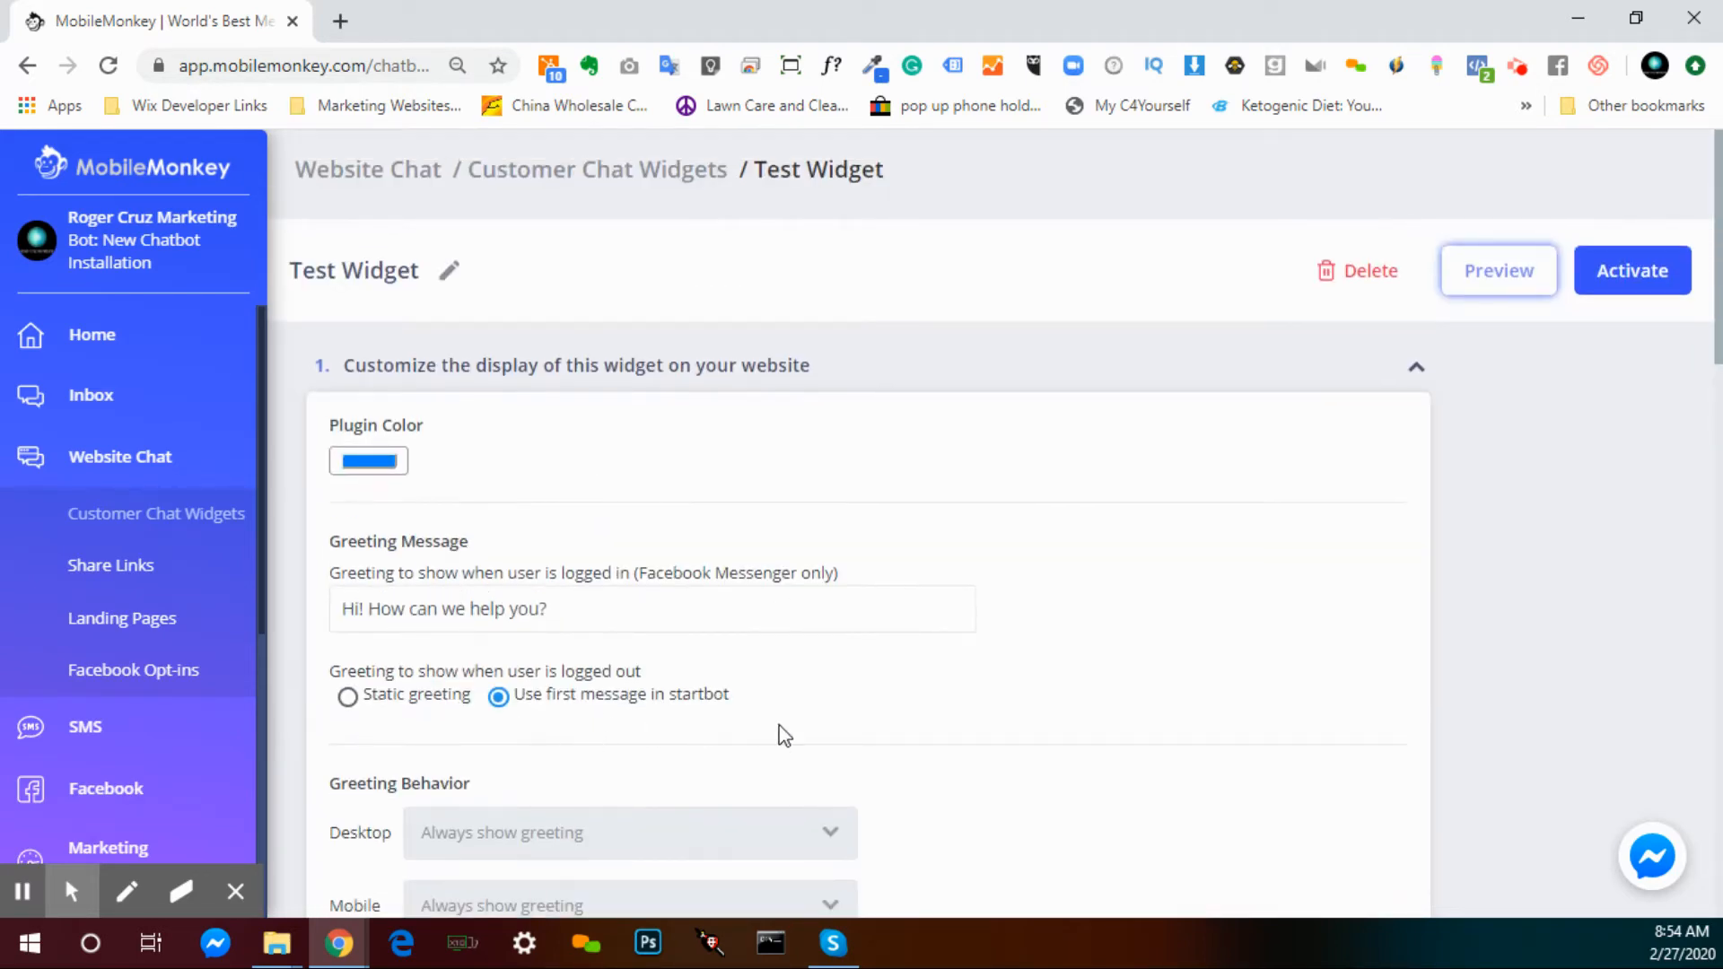
{"action": "scroll", "coordinate": [706, 639], "scroll_direction": "down", "scroll_amount": 5}
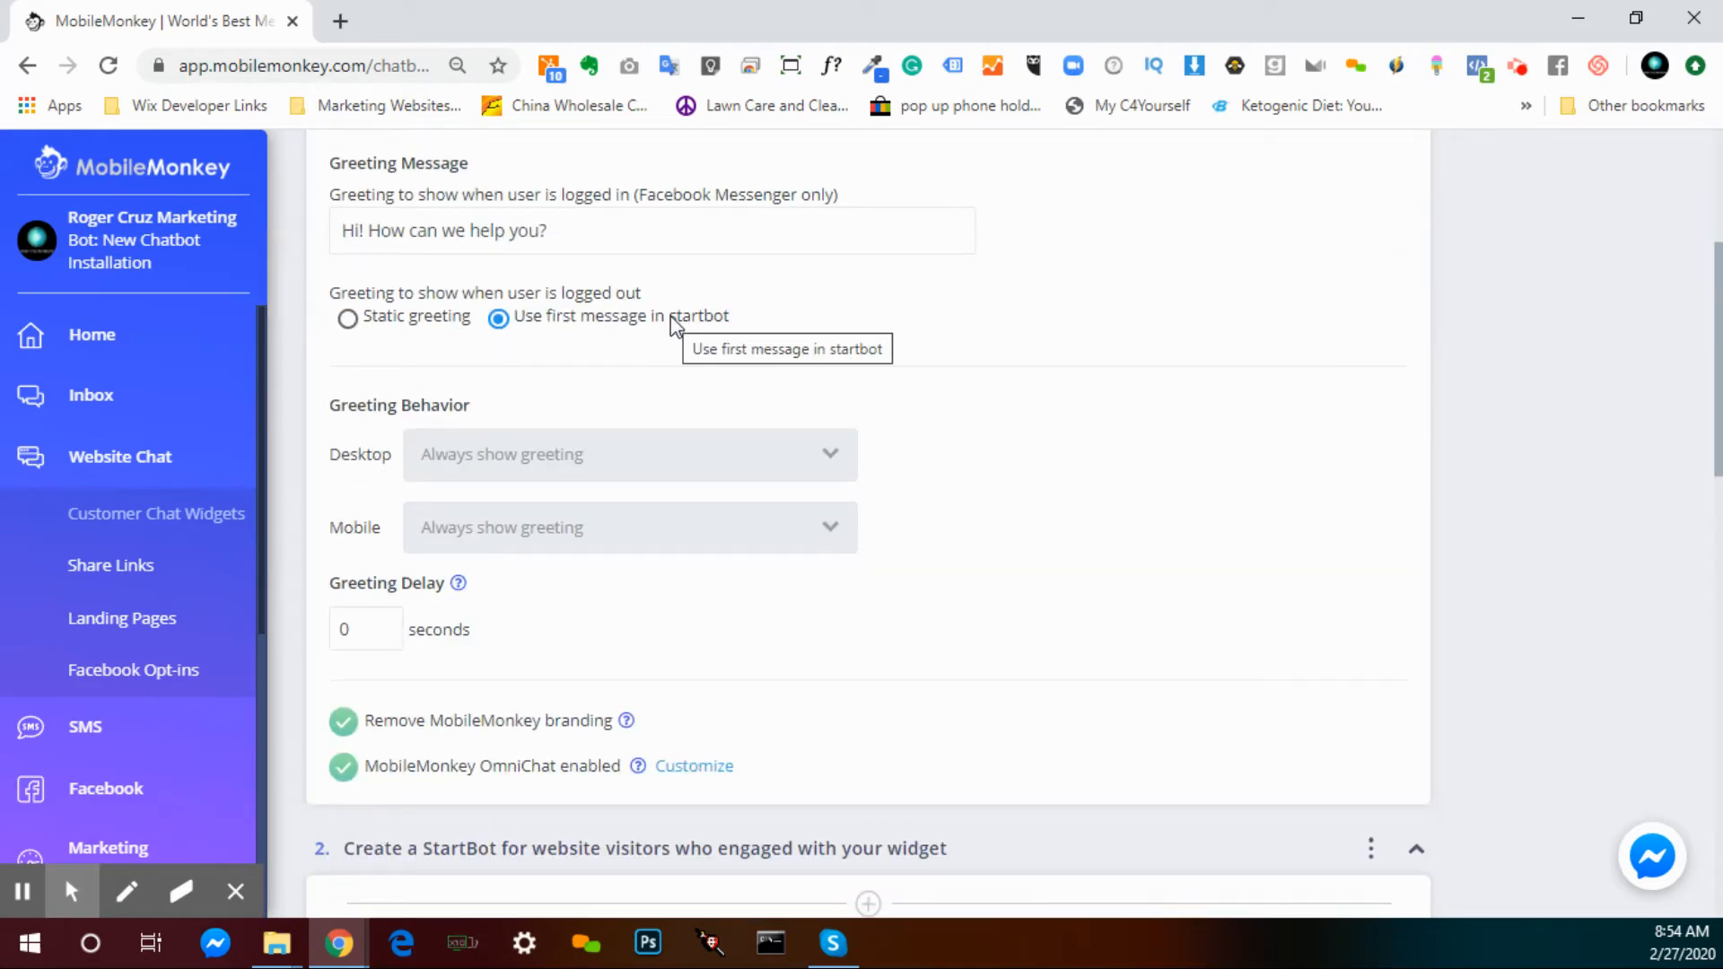
{"action": "triple_click", "coordinate": [731, 314]}
{"action": "left_click_drag", "start_coordinate": [729, 304], "coordinate": [688, 317]}
- Delete the email address question from the StartBot section and confirm the deletion
{"action": "scroll", "coordinate": [799, 329], "scroll_direction": "down", "scroll_amount": 4}
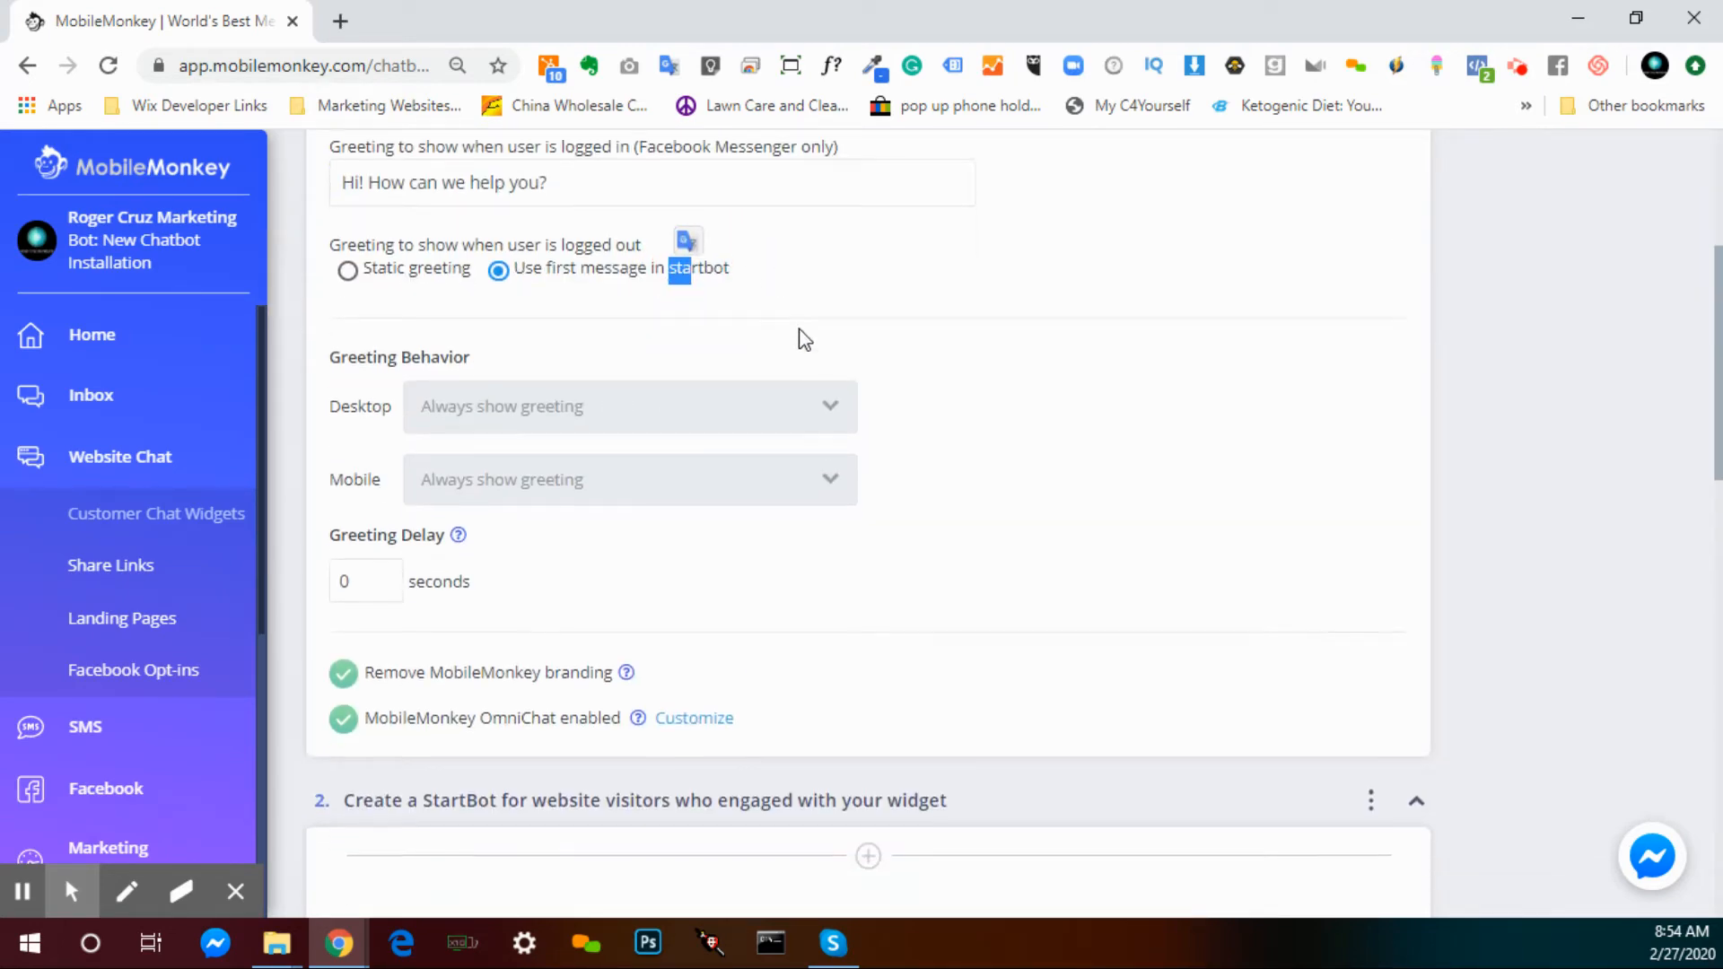
{"action": "scroll", "coordinate": [799, 346], "scroll_direction": "down", "scroll_amount": 1}
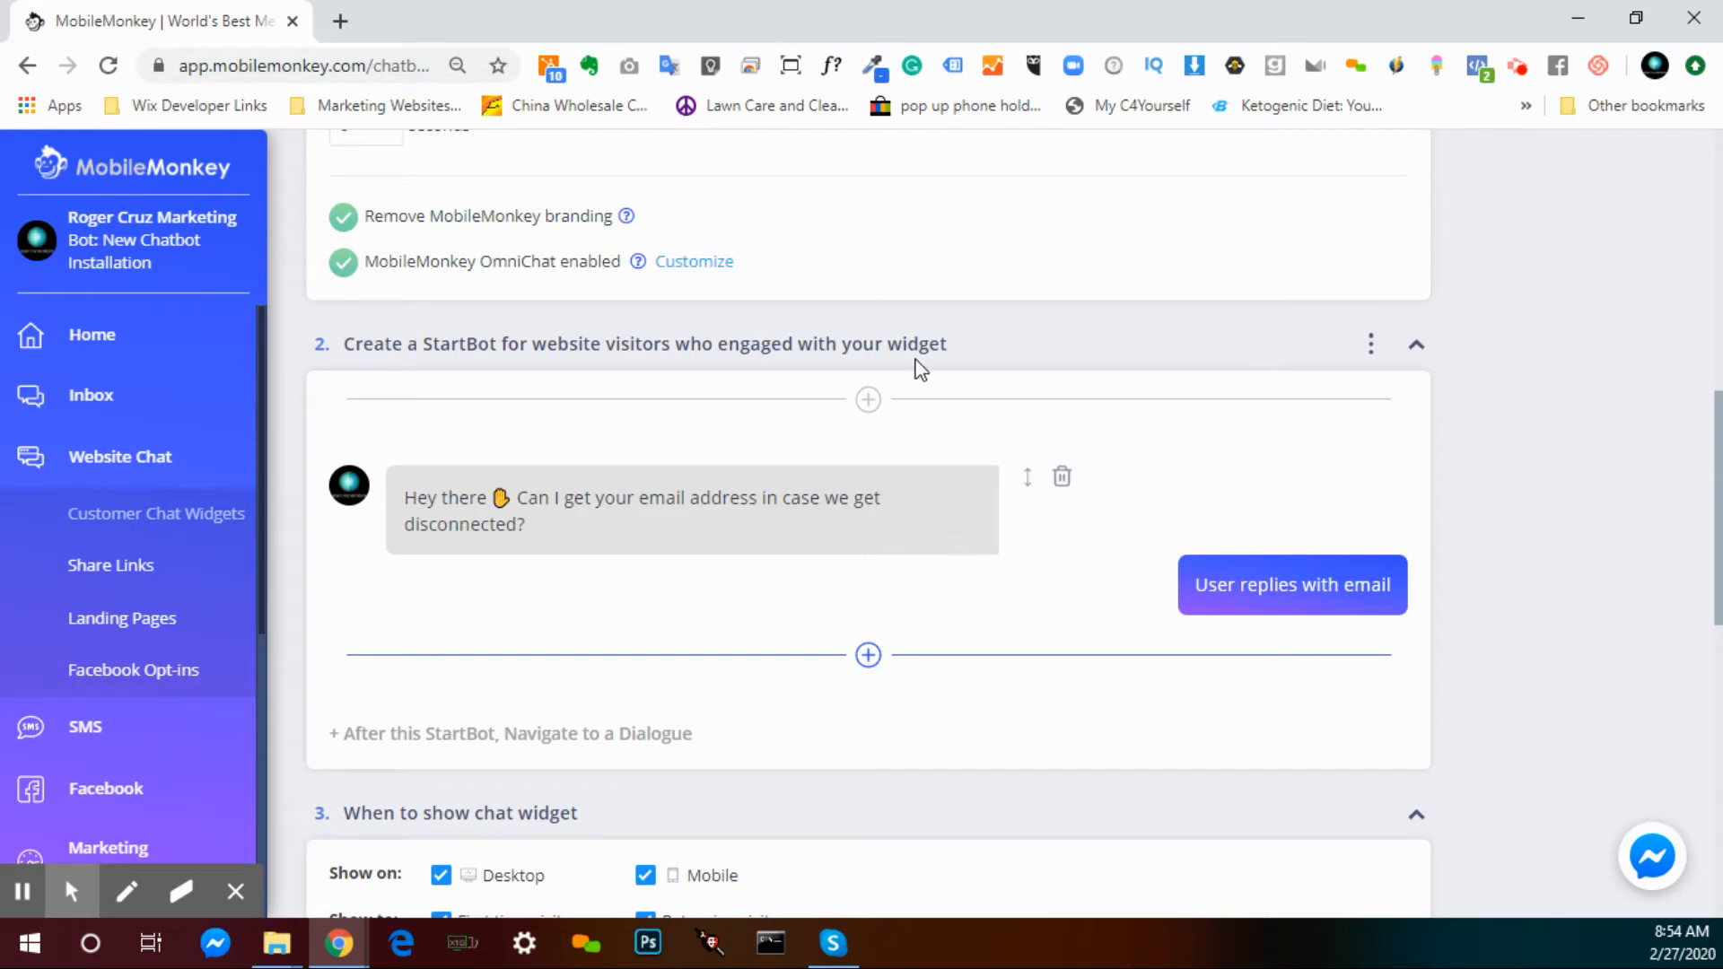
{"action": "left_click", "coordinate": [1062, 481]}
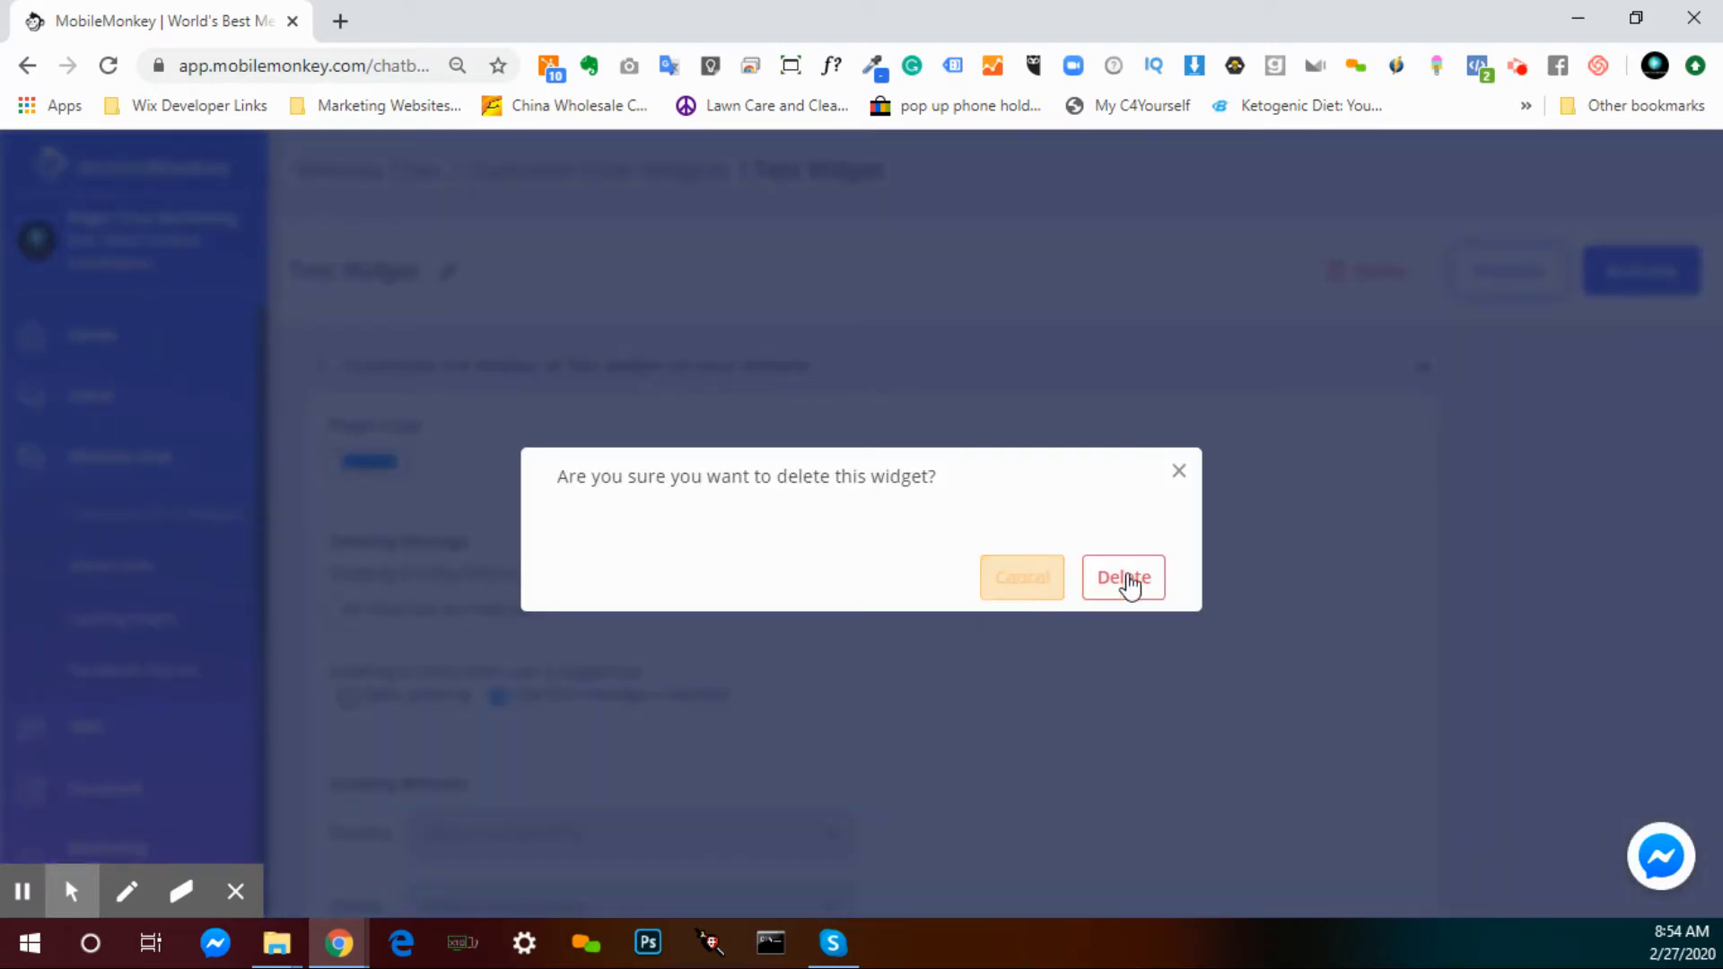
{"action": "left_click", "coordinate": [1125, 580]}
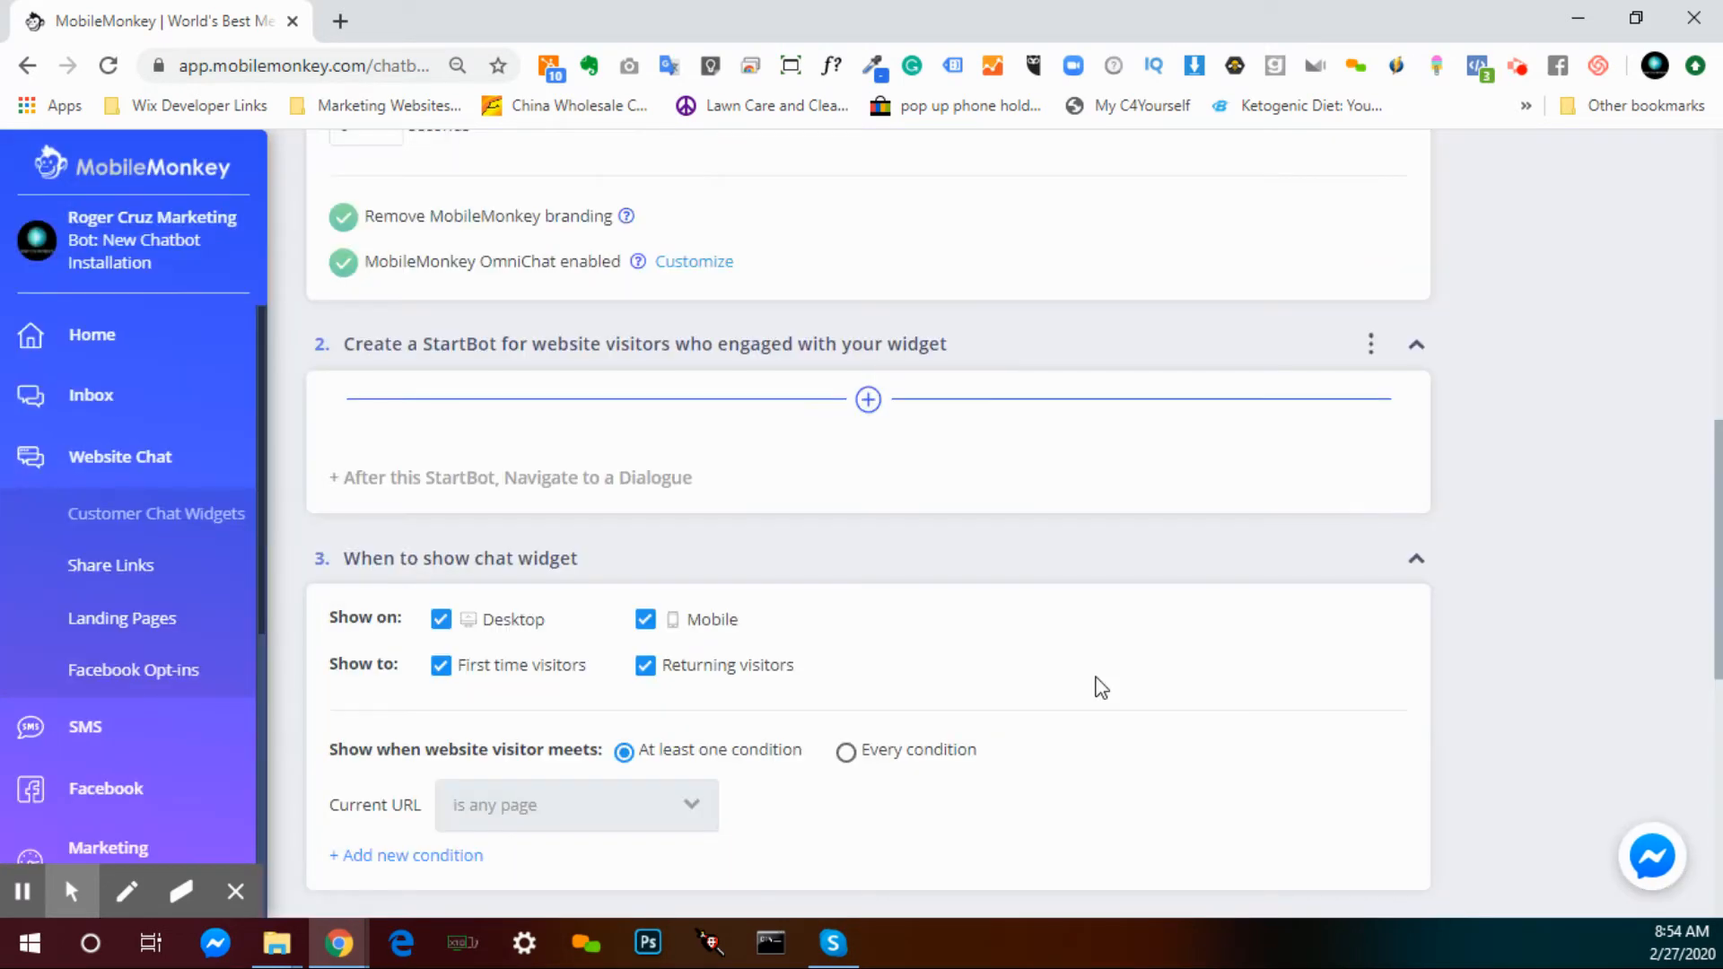
- Make the StartBot navigate to the Welcome dialogue under Main Options
{"action": "left_click", "coordinate": [553, 482]}
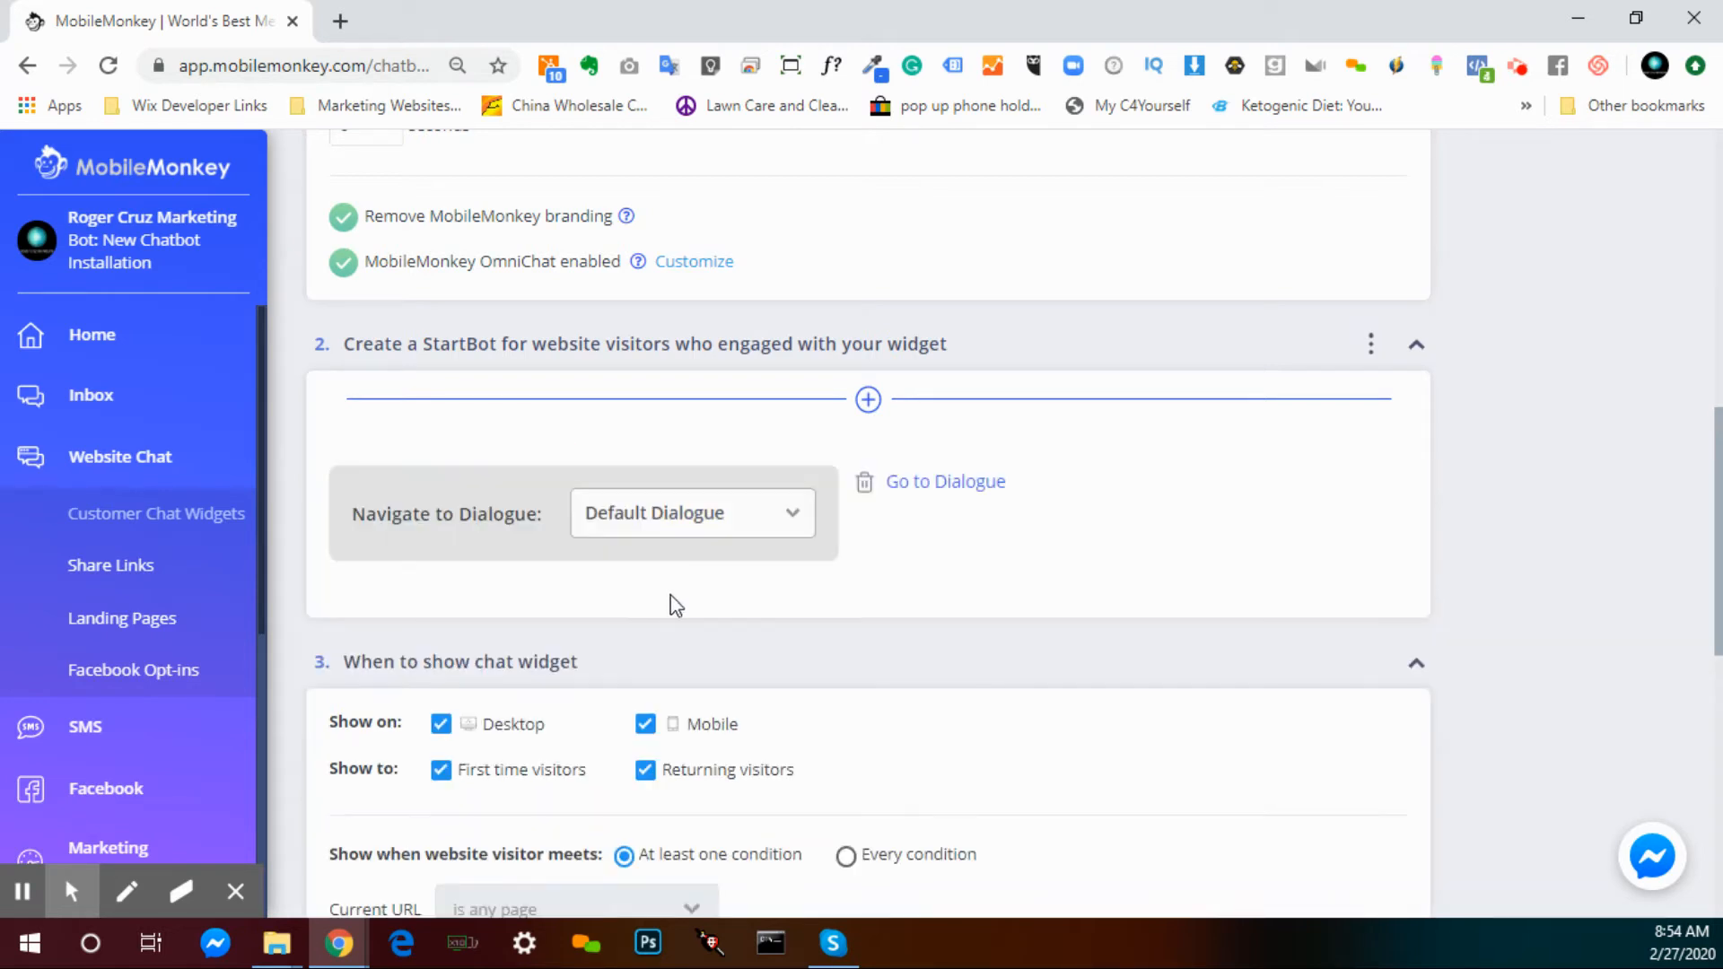
{"action": "left_click", "coordinate": [789, 518]}
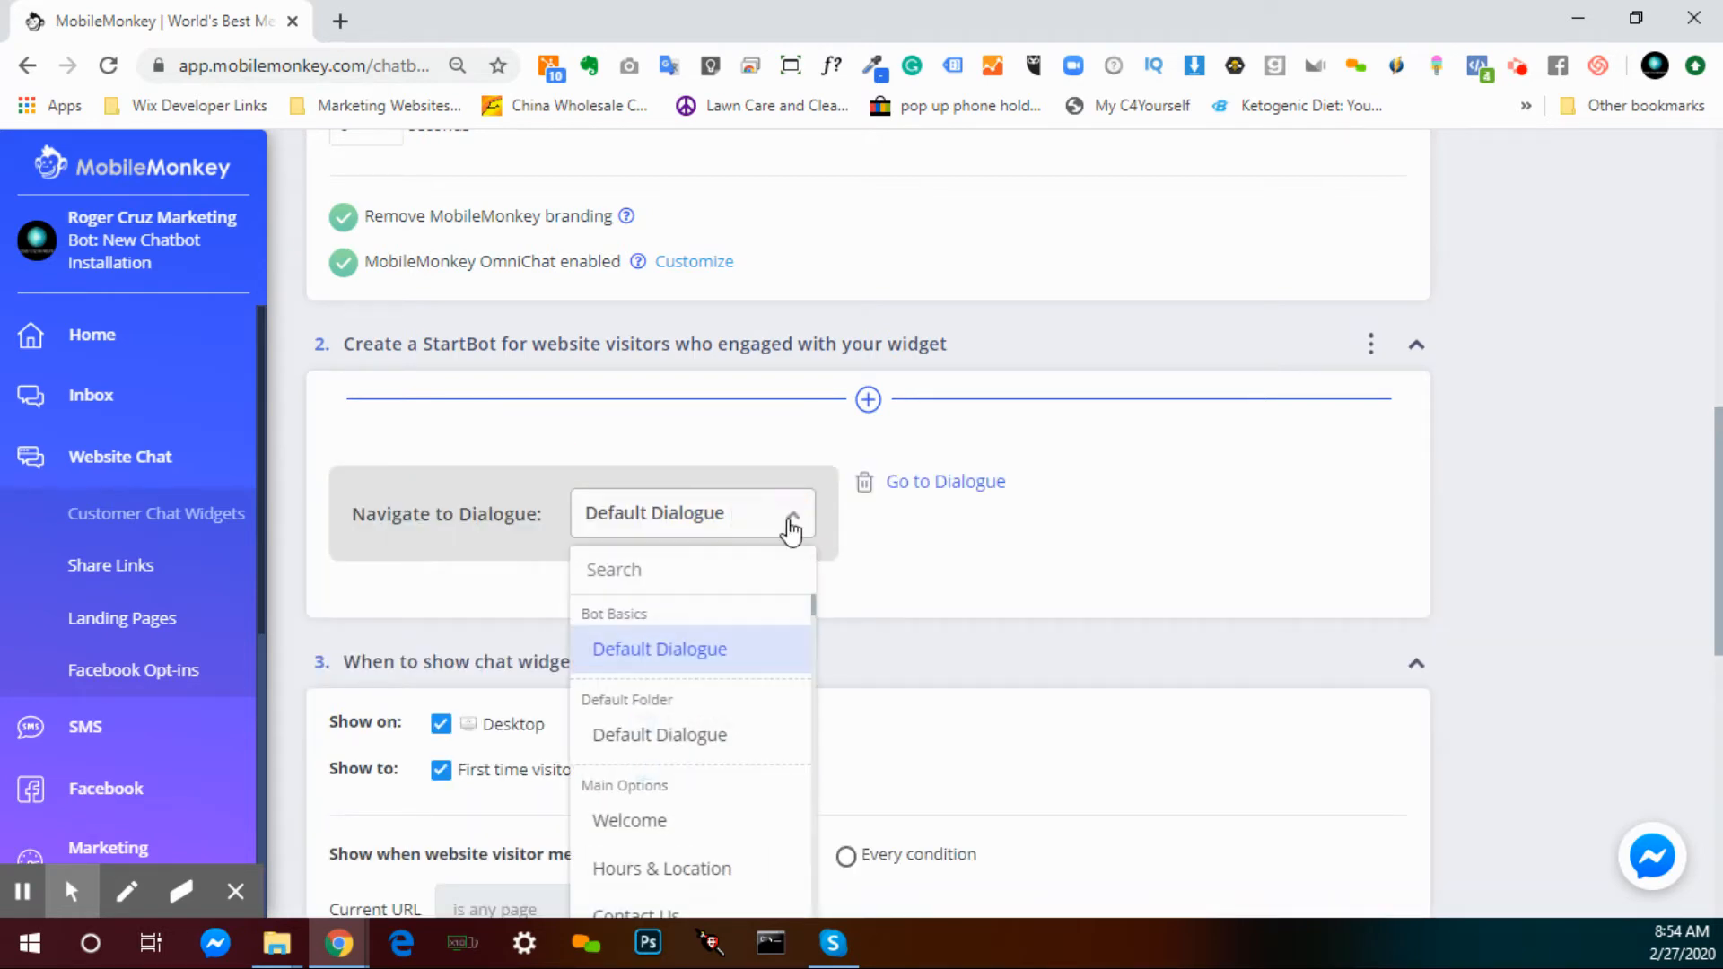
{"action": "scroll", "coordinate": [761, 555], "scroll_direction": "down", "scroll_amount": 3}
{"action": "left_click", "coordinate": [705, 577]}
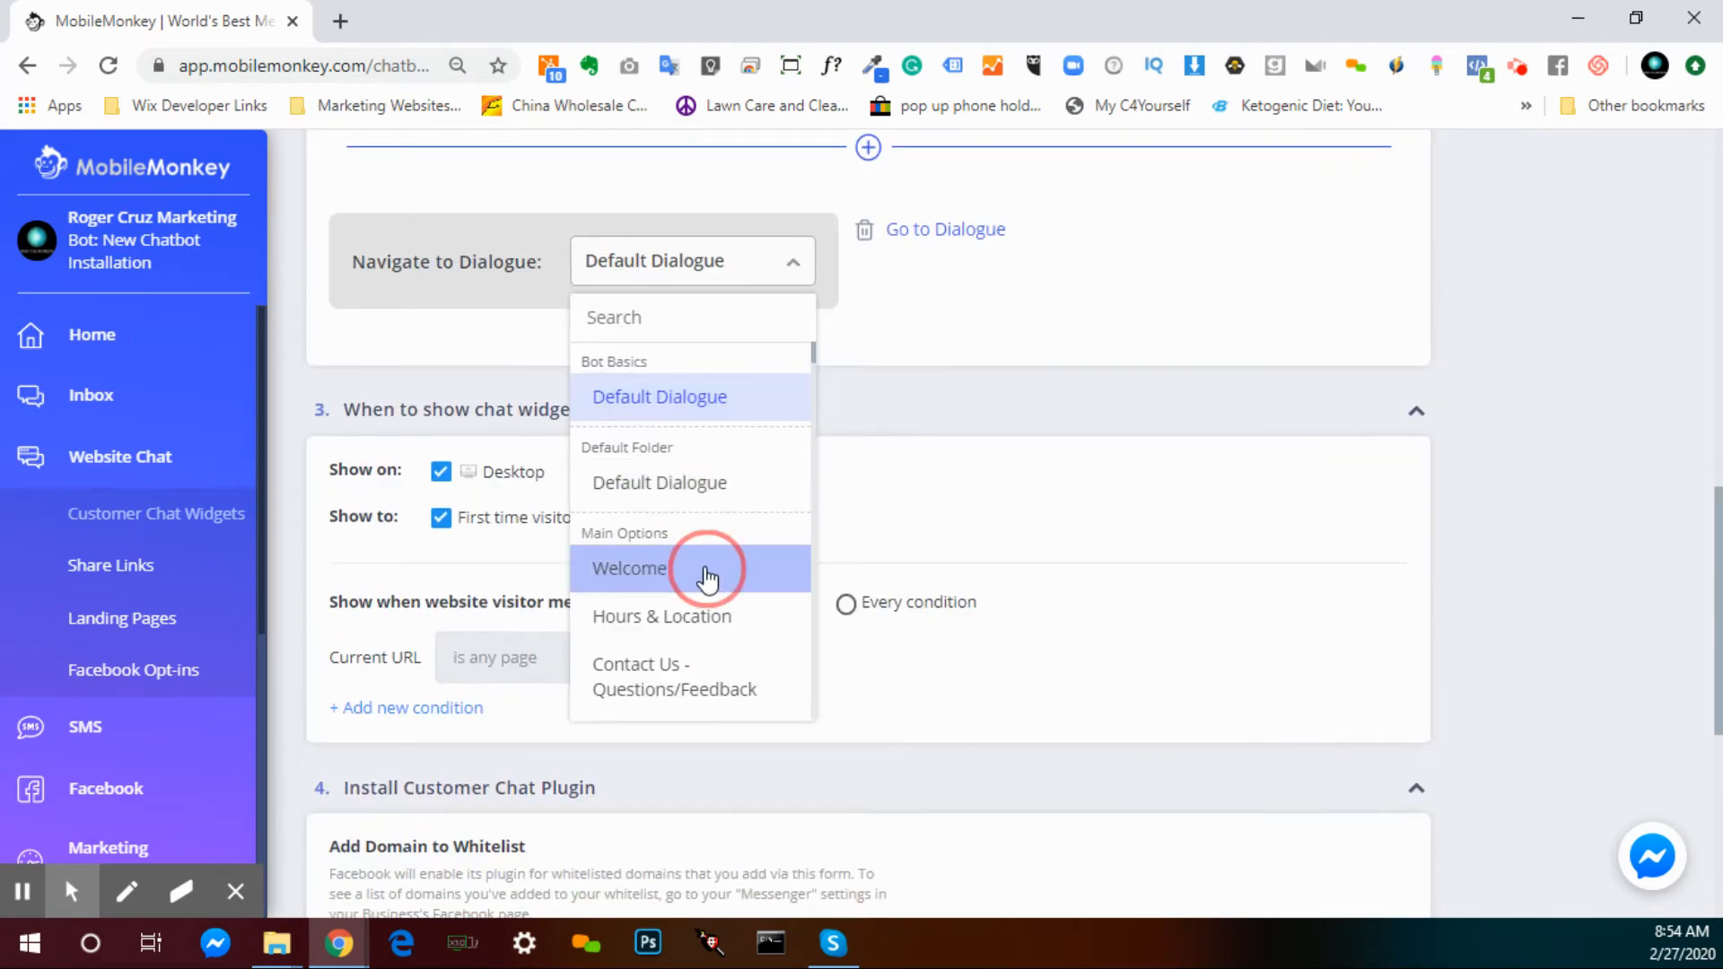
{"action": "scroll", "coordinate": [1162, 341], "scroll_direction": "up", "scroll_amount": 3}
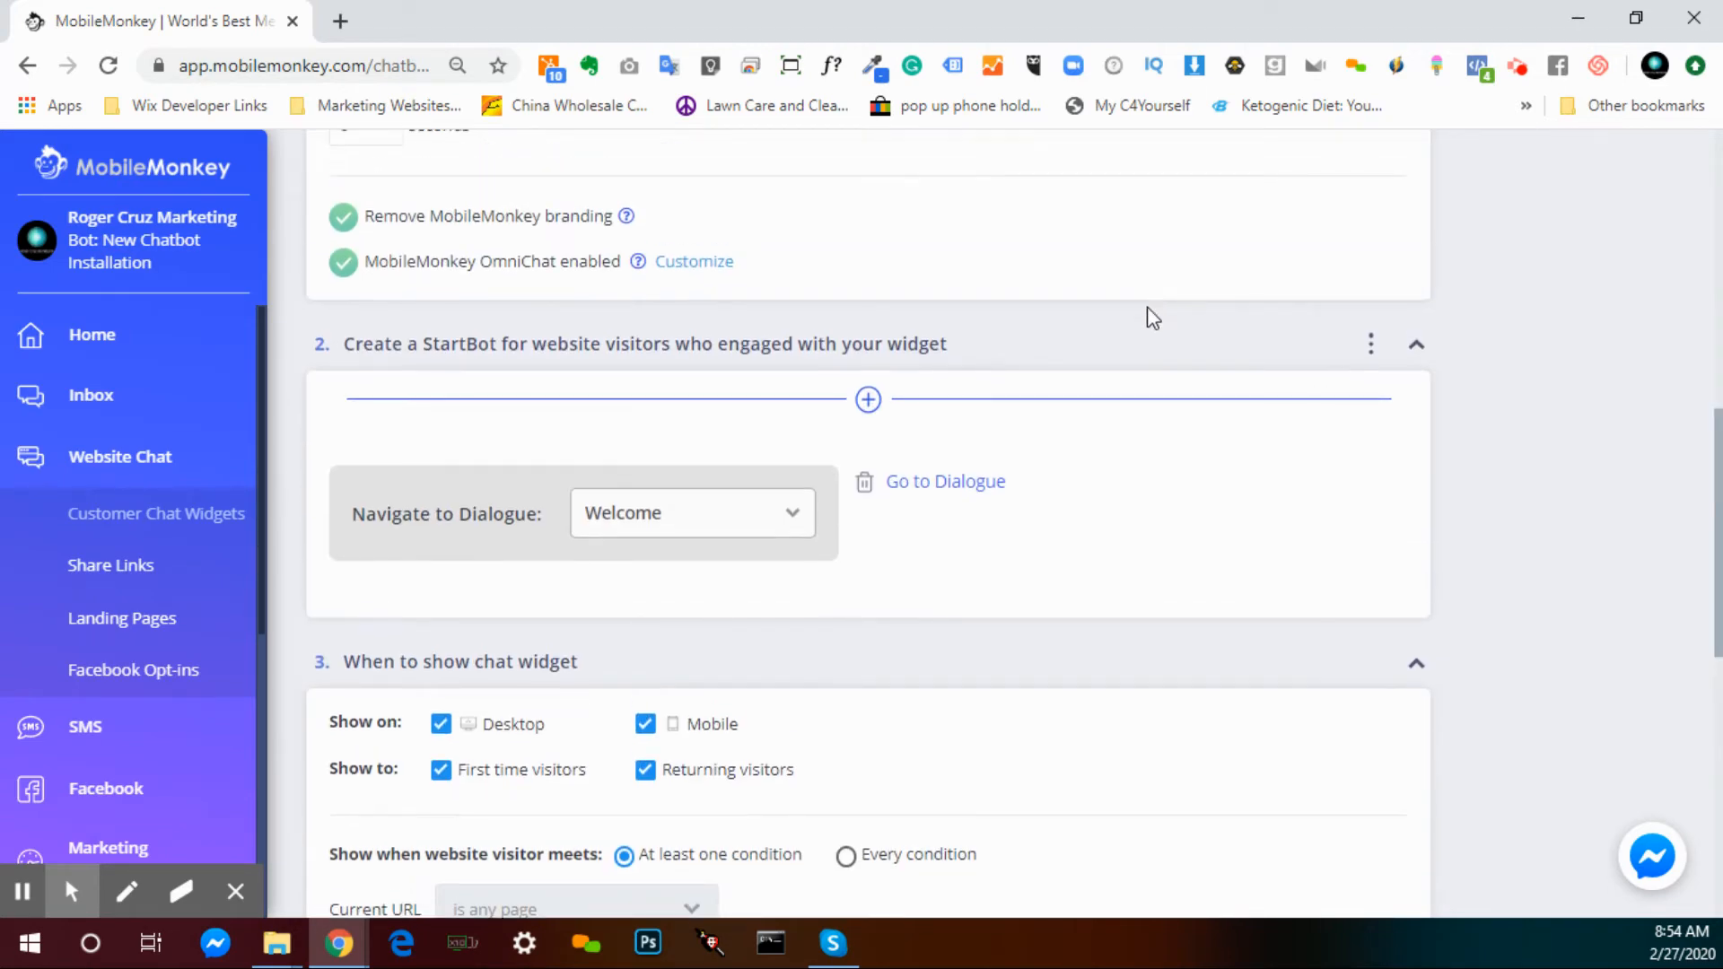
- View the content types that can be added to the StartBot and close the list
{"action": "left_click", "coordinate": [868, 400]}
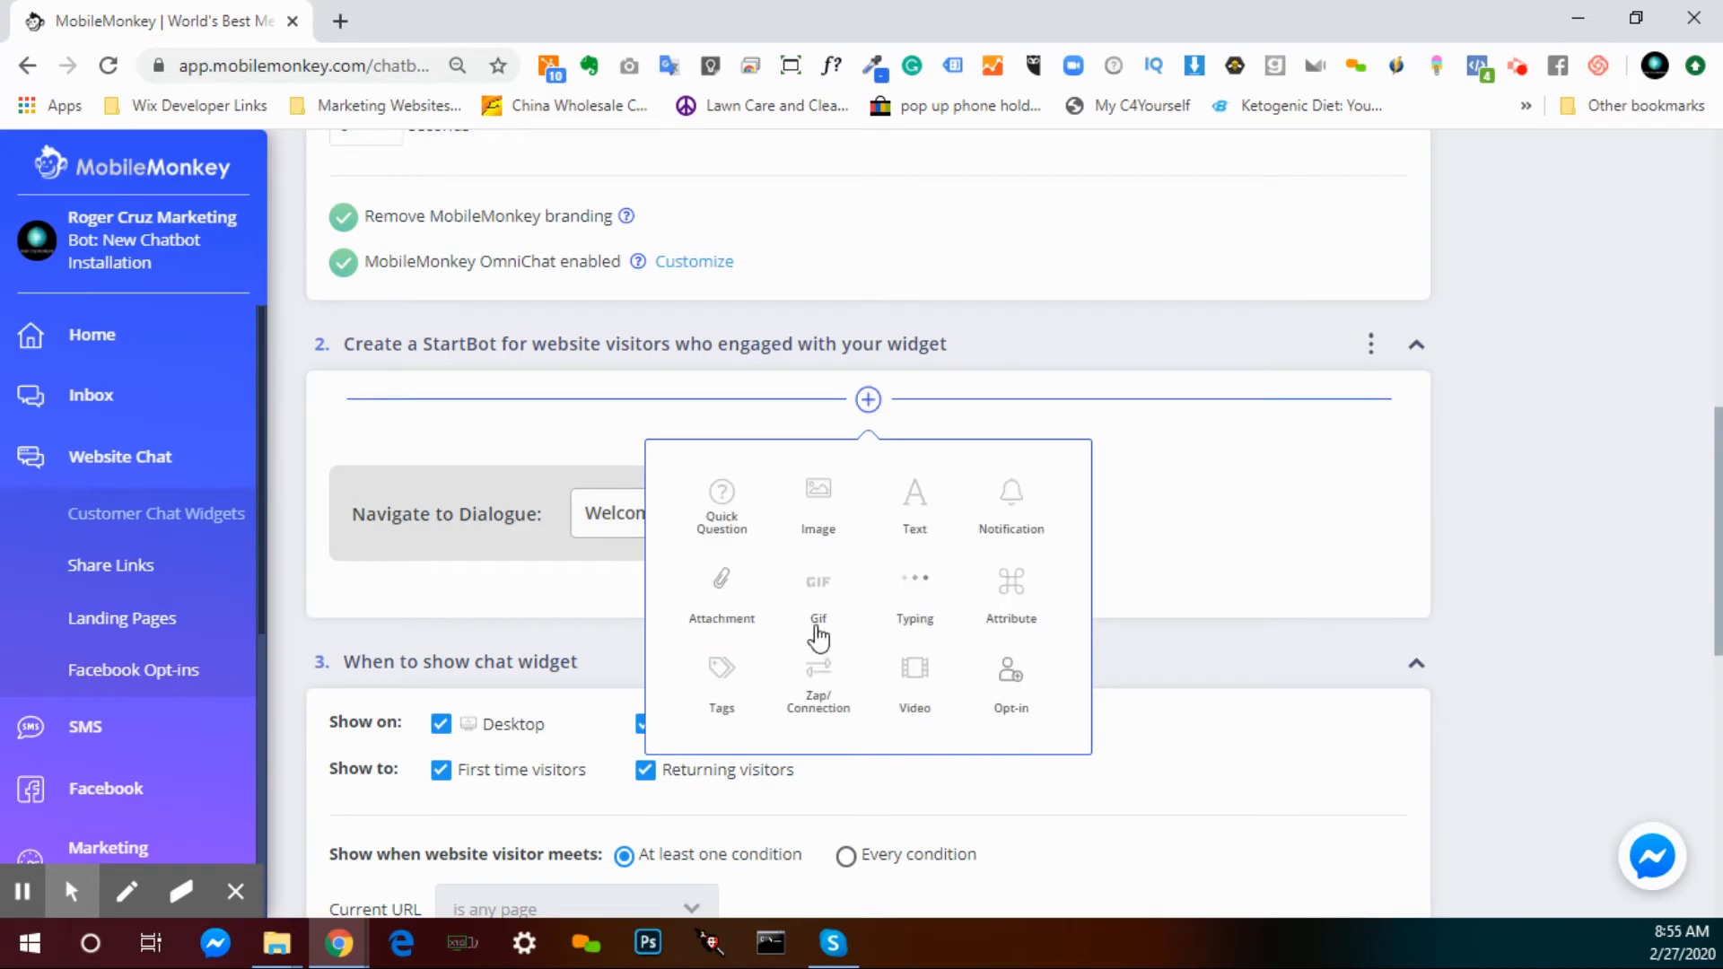
{"action": "left_click", "coordinate": [1235, 441]}
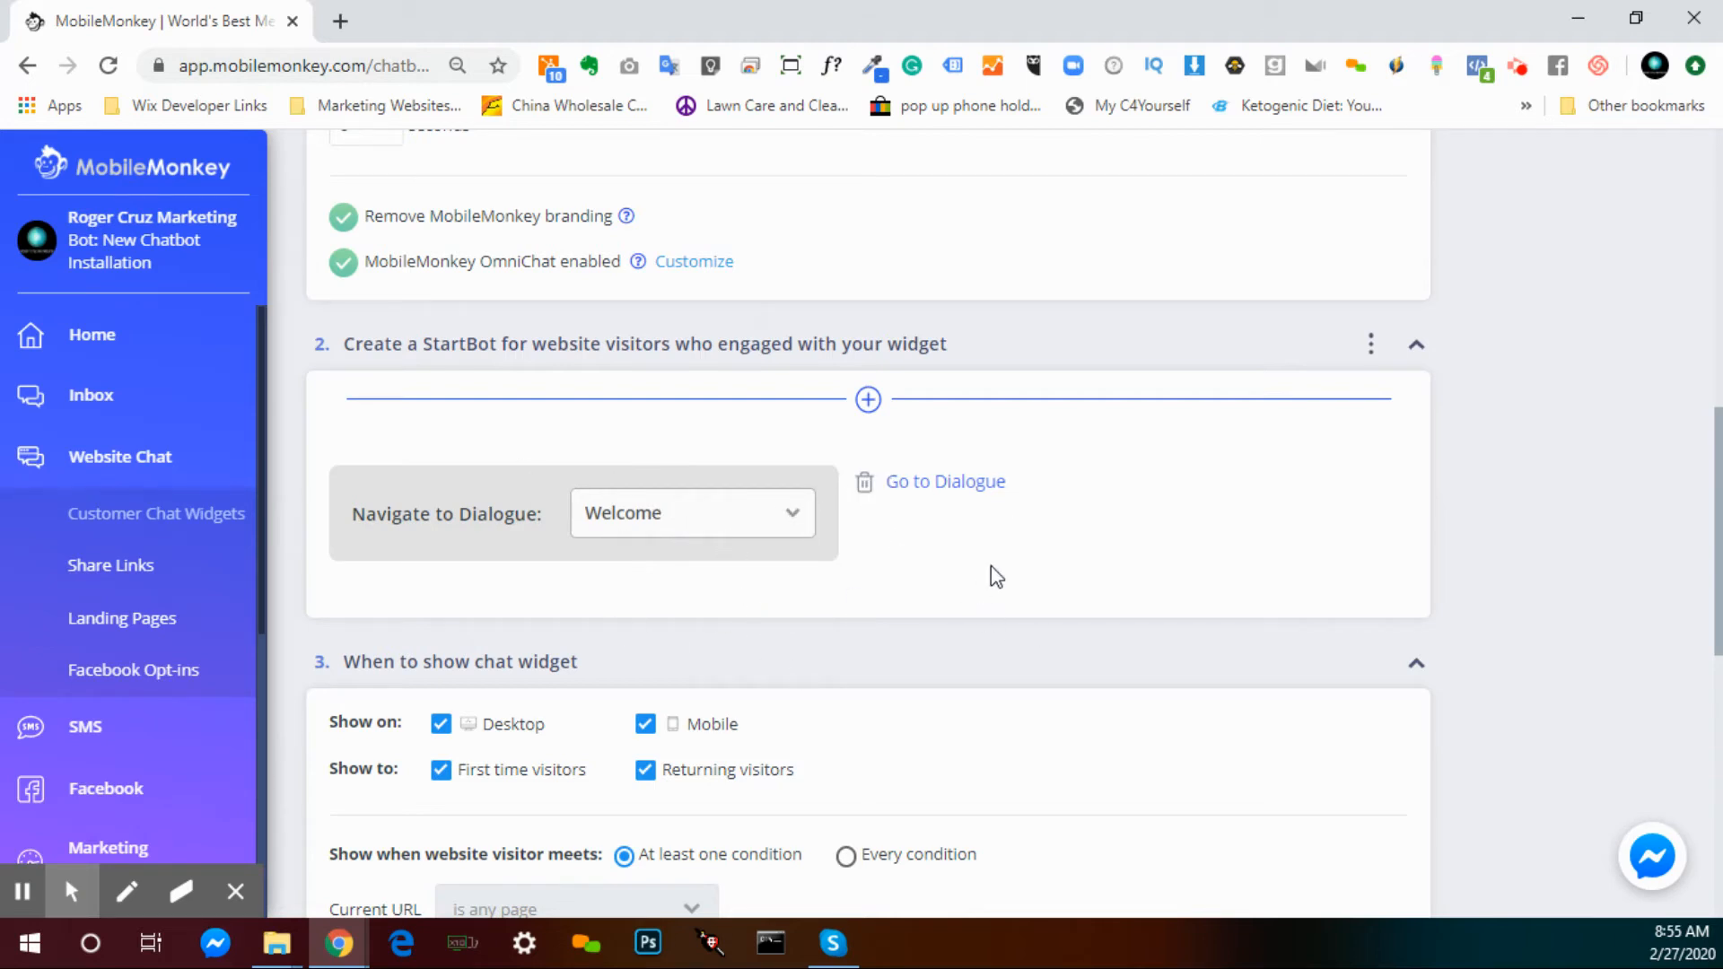
- Review the rules for when to show the chat widget and the domain whitelist for installing the plugin
{"action": "scroll", "coordinate": [1293, 440], "scroll_direction": "down", "scroll_amount": 3}
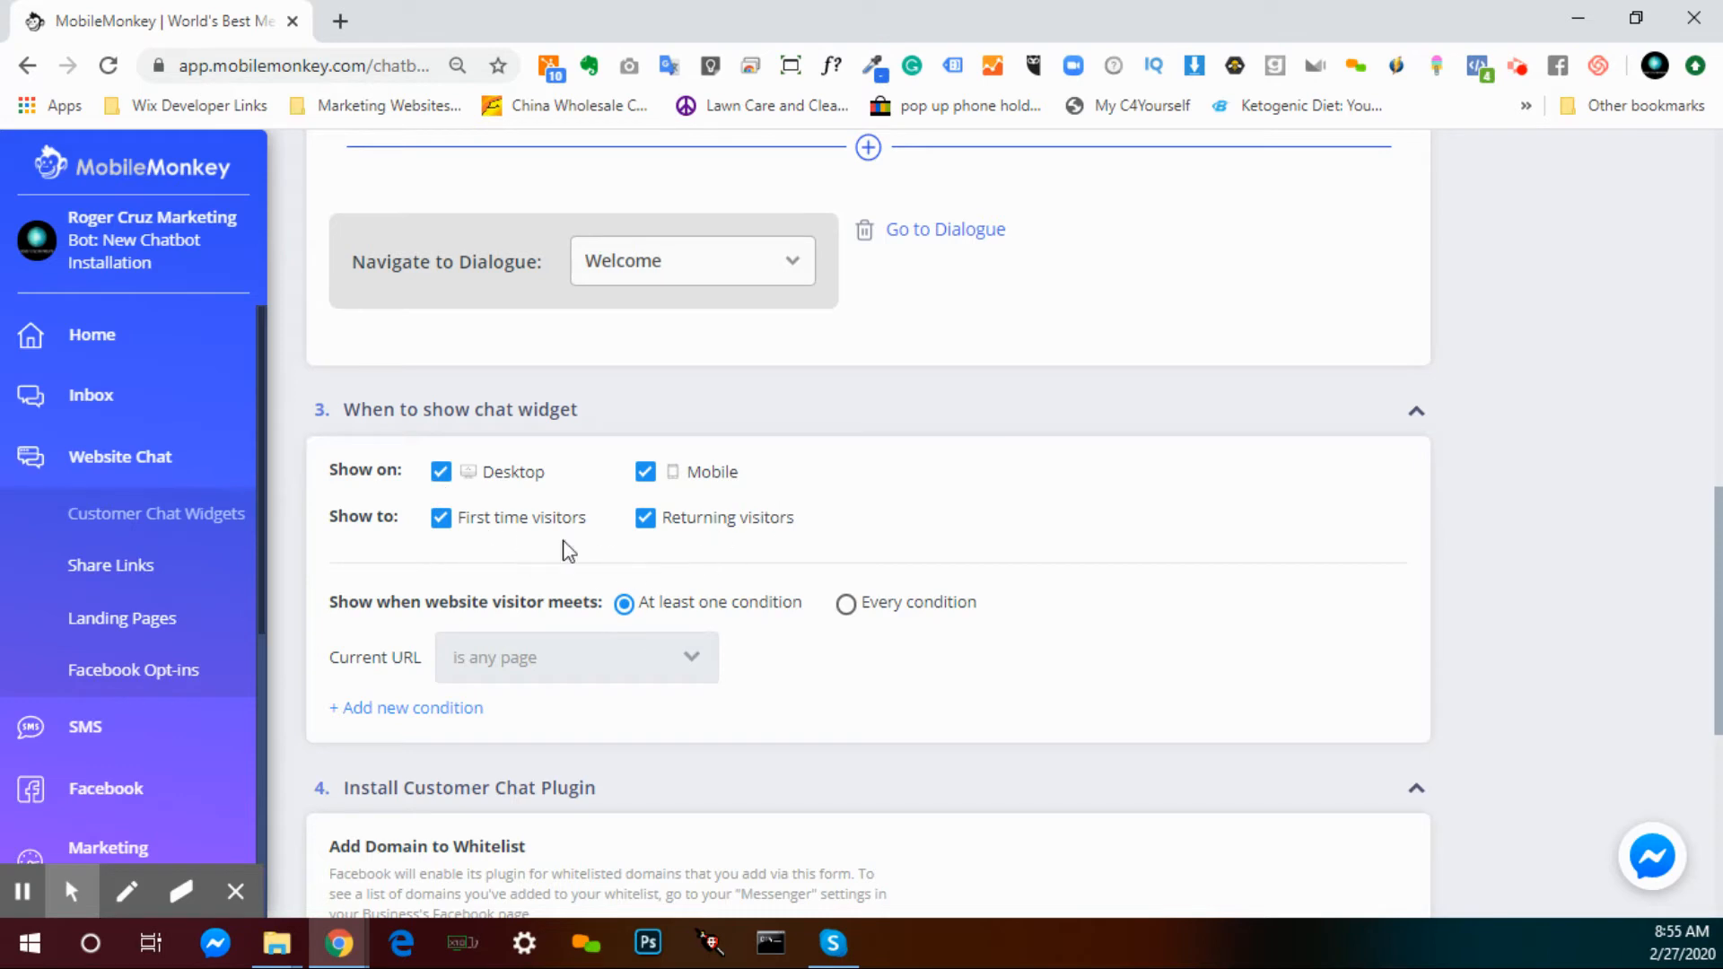
{"action": "scroll", "coordinate": [901, 489], "scroll_direction": "down", "scroll_amount": 1}
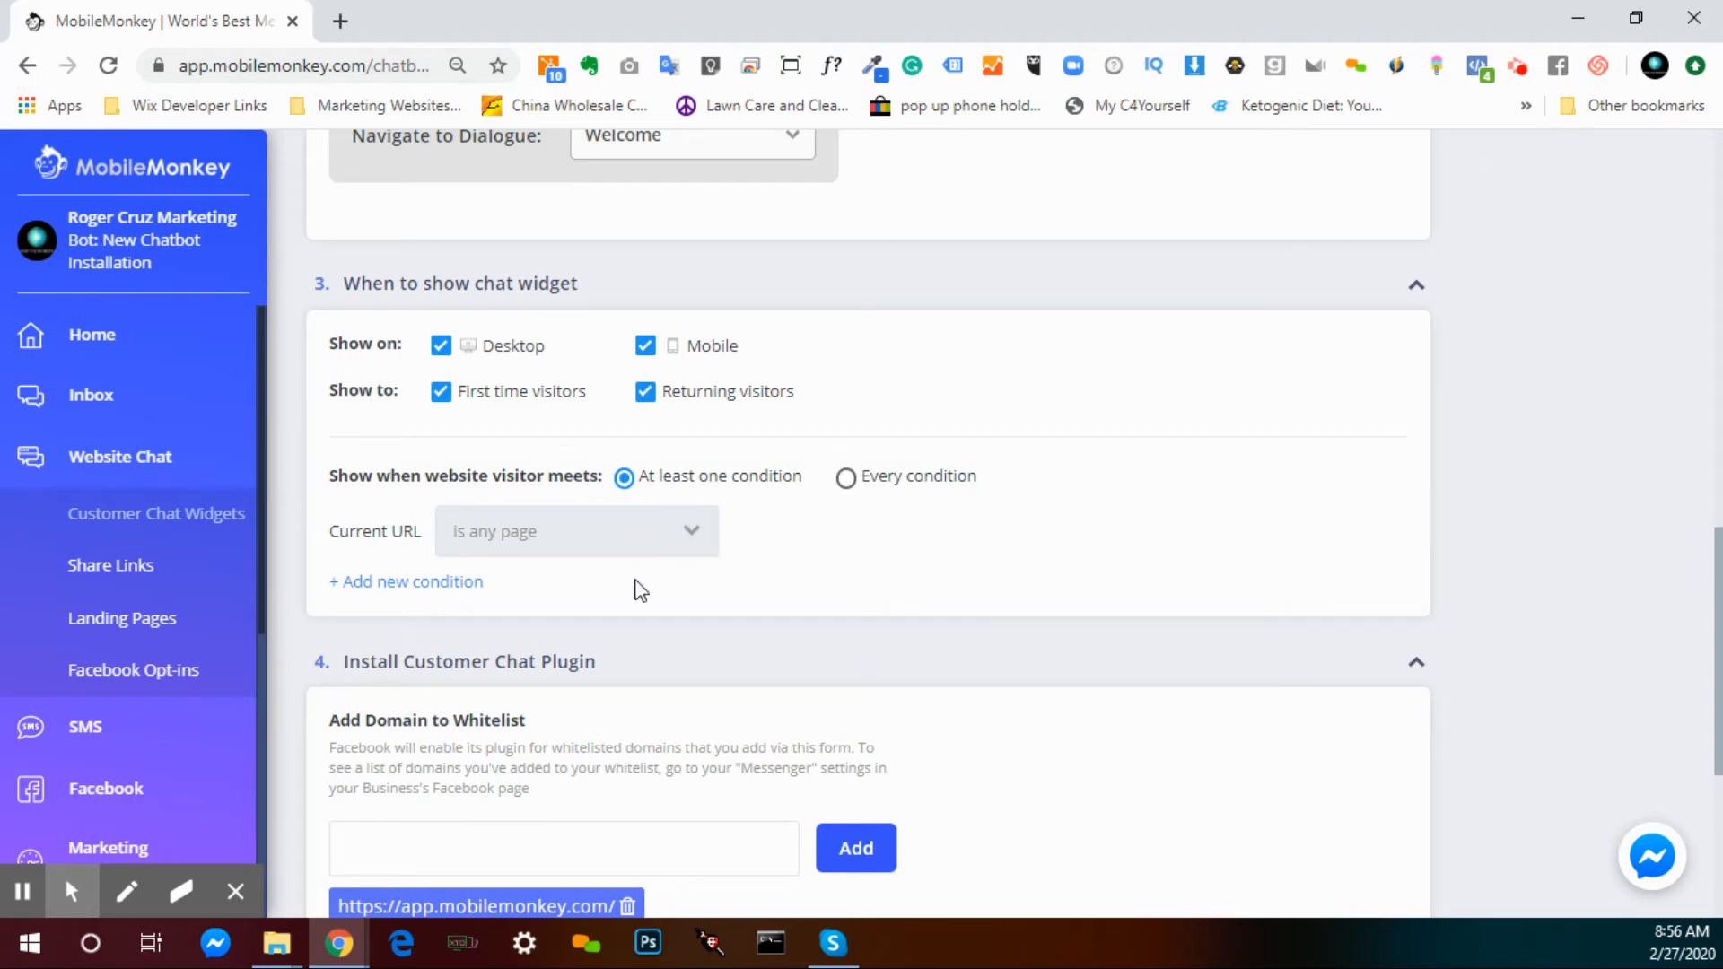
{"action": "scroll", "coordinate": [750, 395], "scroll_direction": "down", "scroll_amount": 3}
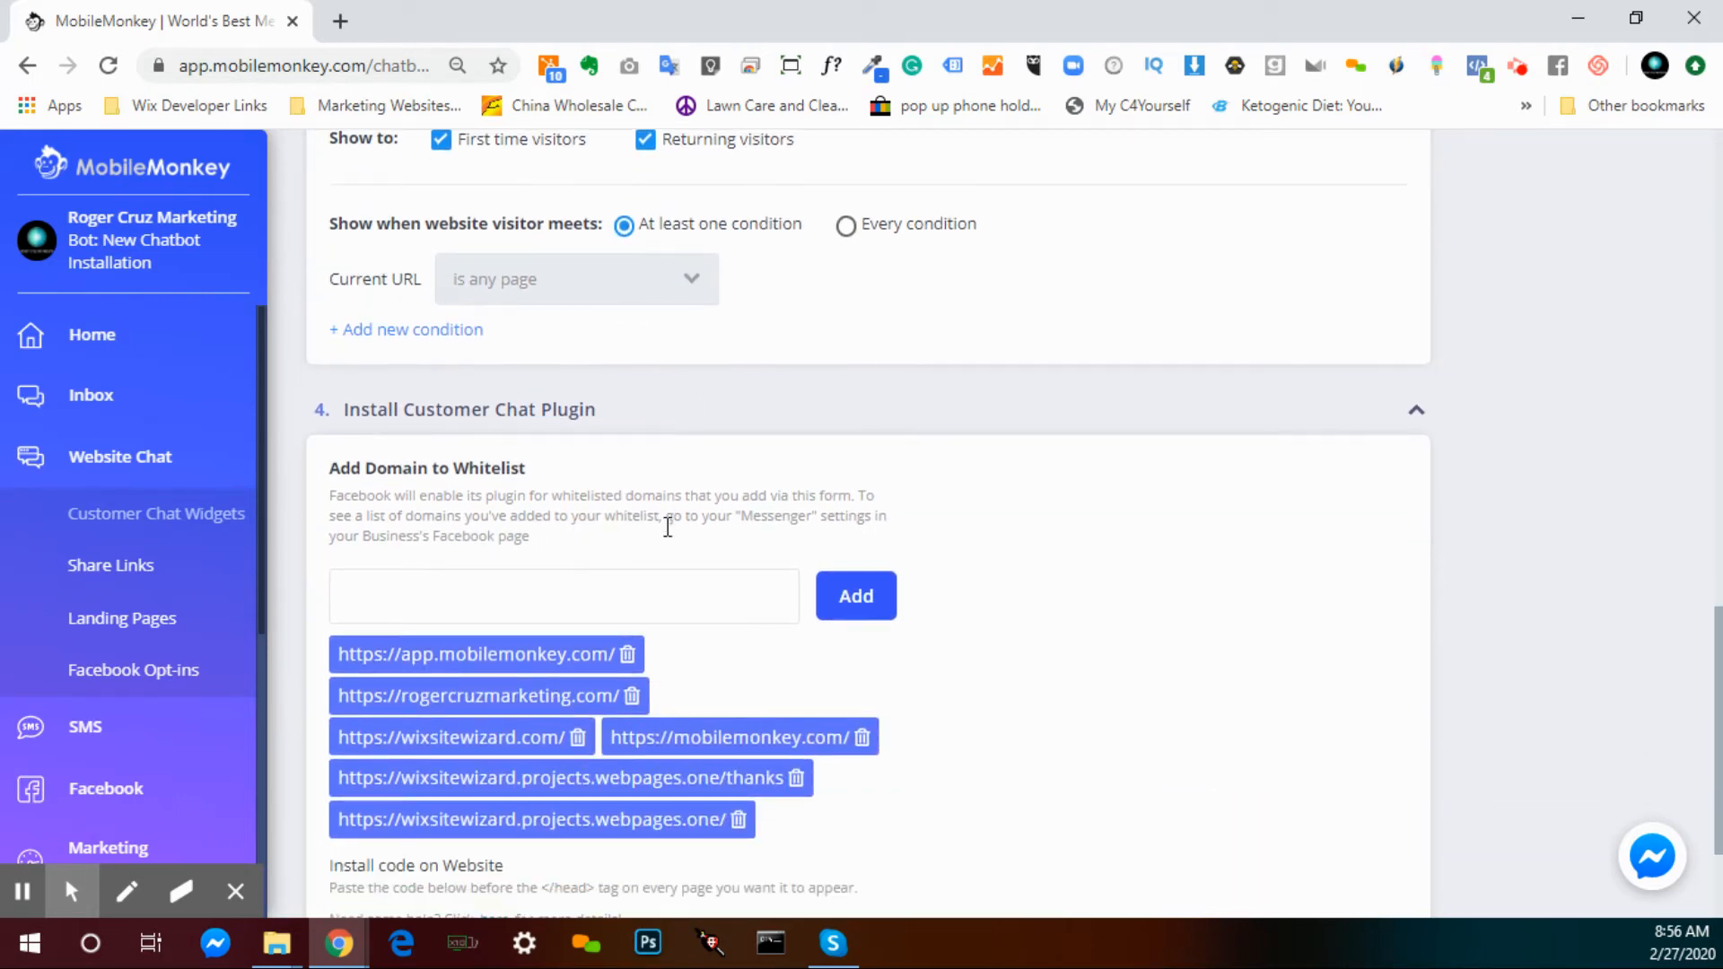
- Review the widget settings and copy the installation script from the Install Customer Chat Plugin section
{"action": "scroll", "coordinate": [697, 550], "scroll_direction": "down", "scroll_amount": 2}
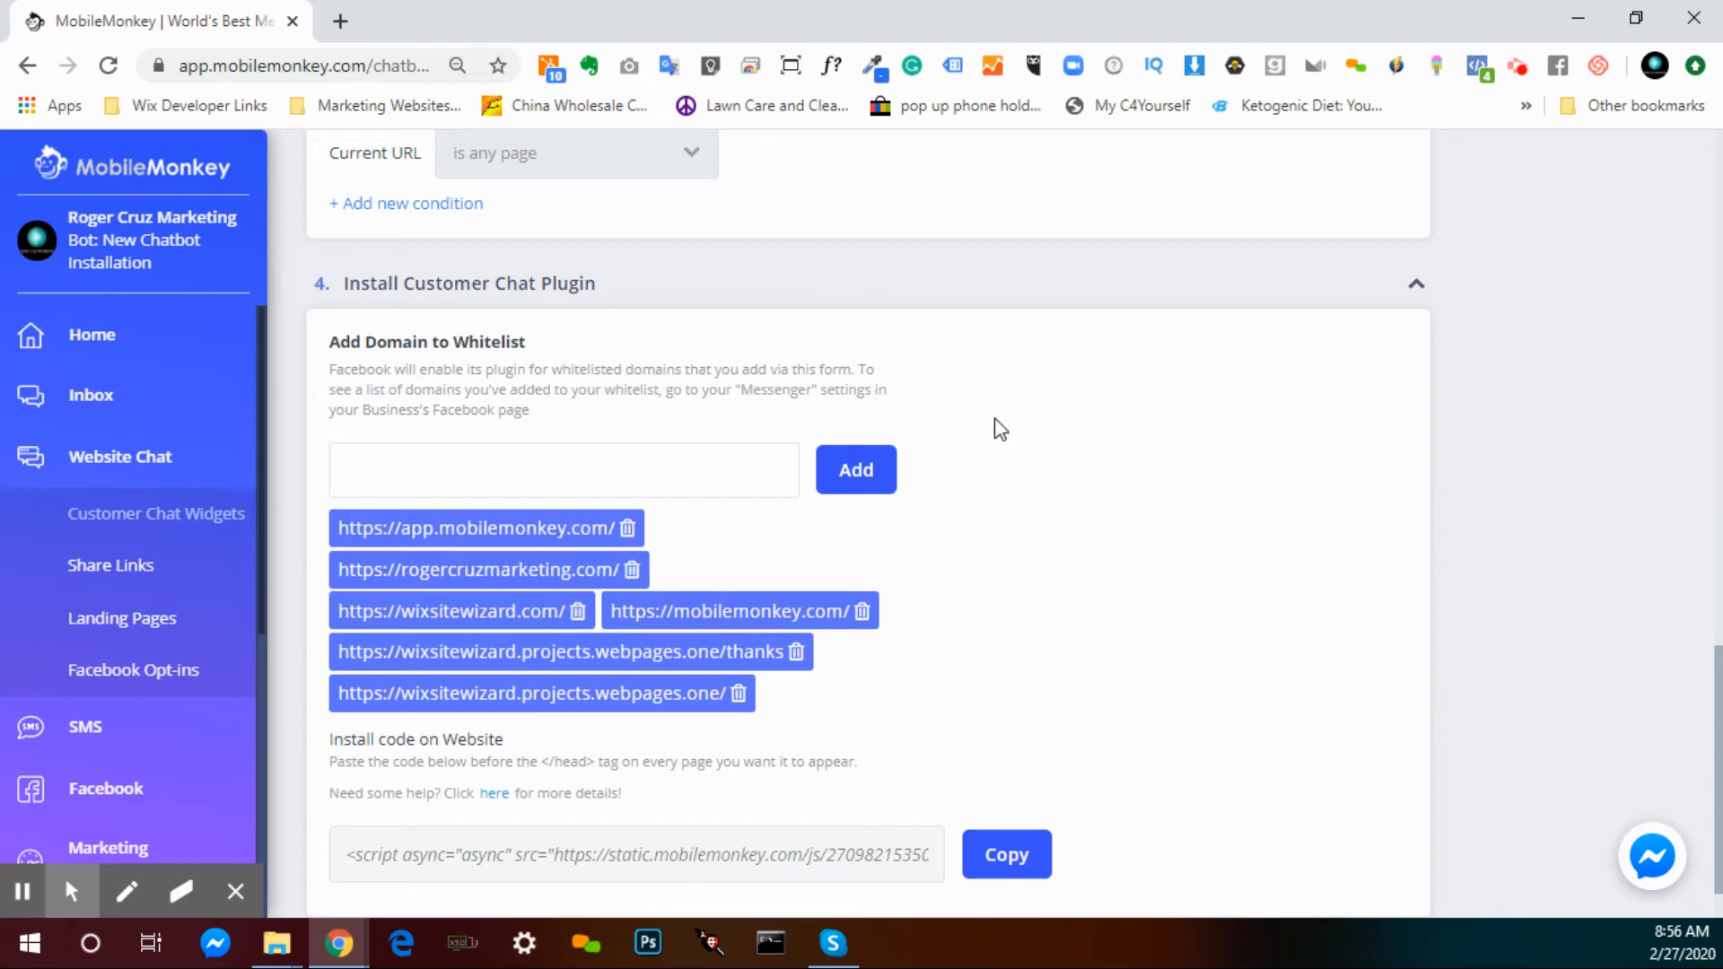
{"action": "scroll", "coordinate": [924, 484], "scroll_direction": "down", "scroll_amount": 1}
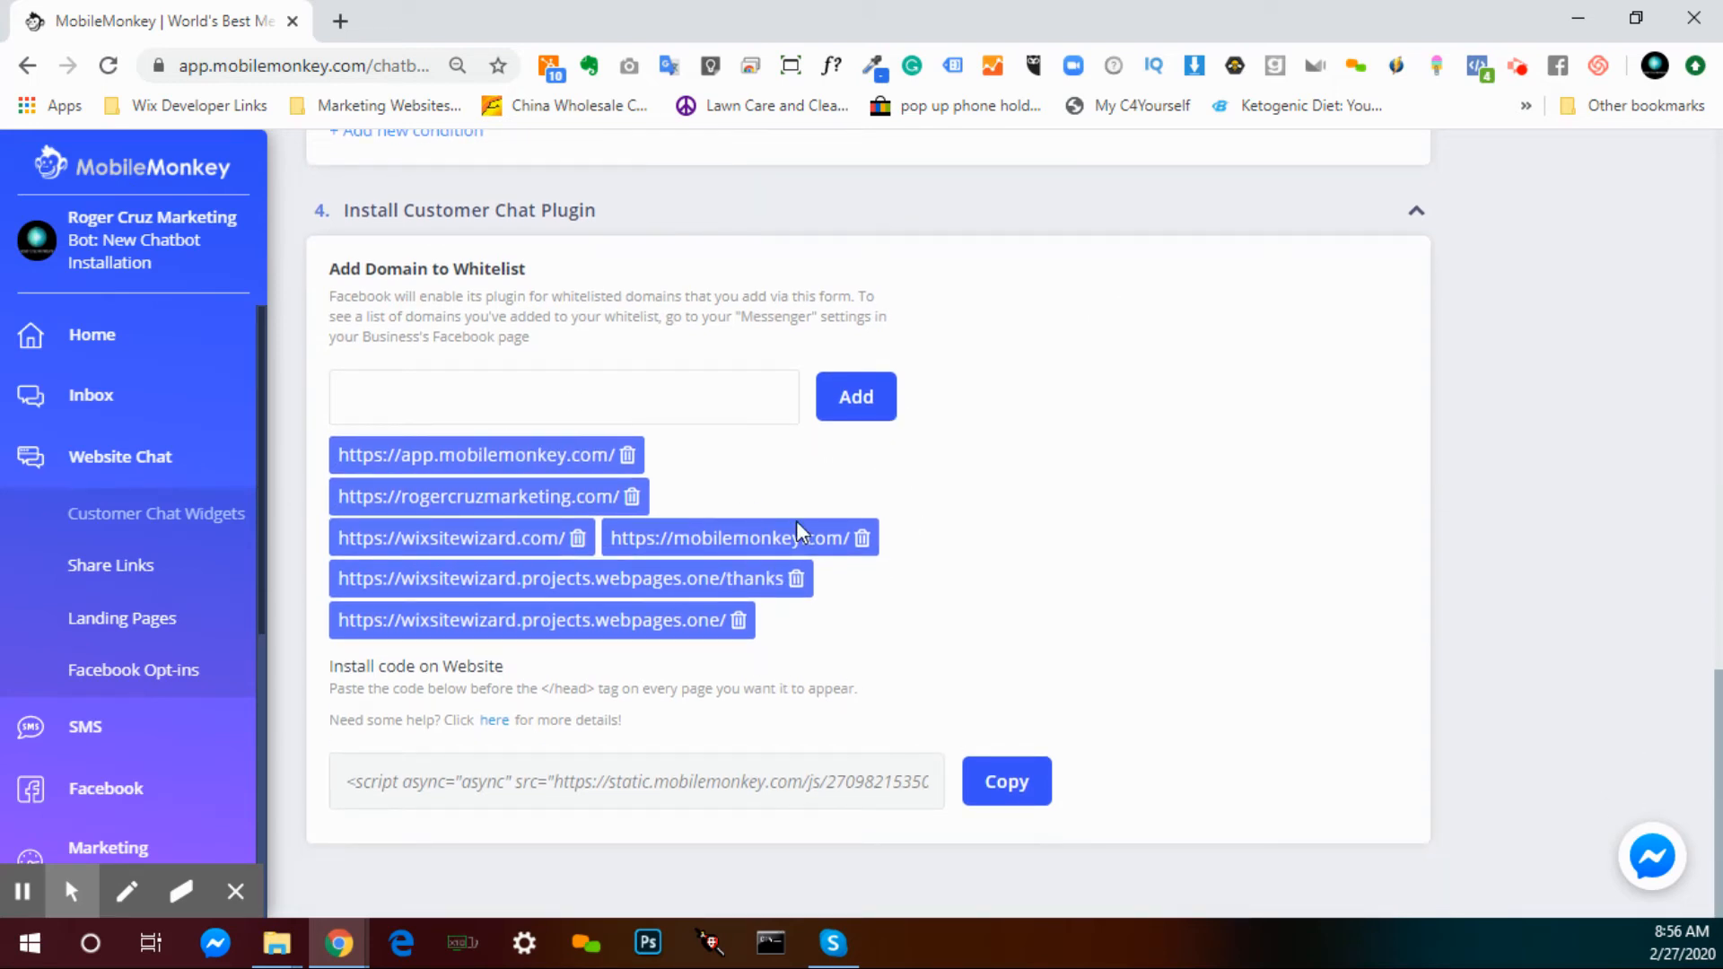
{"action": "scroll", "coordinate": [731, 633], "scroll_direction": "up", "scroll_amount": 4}
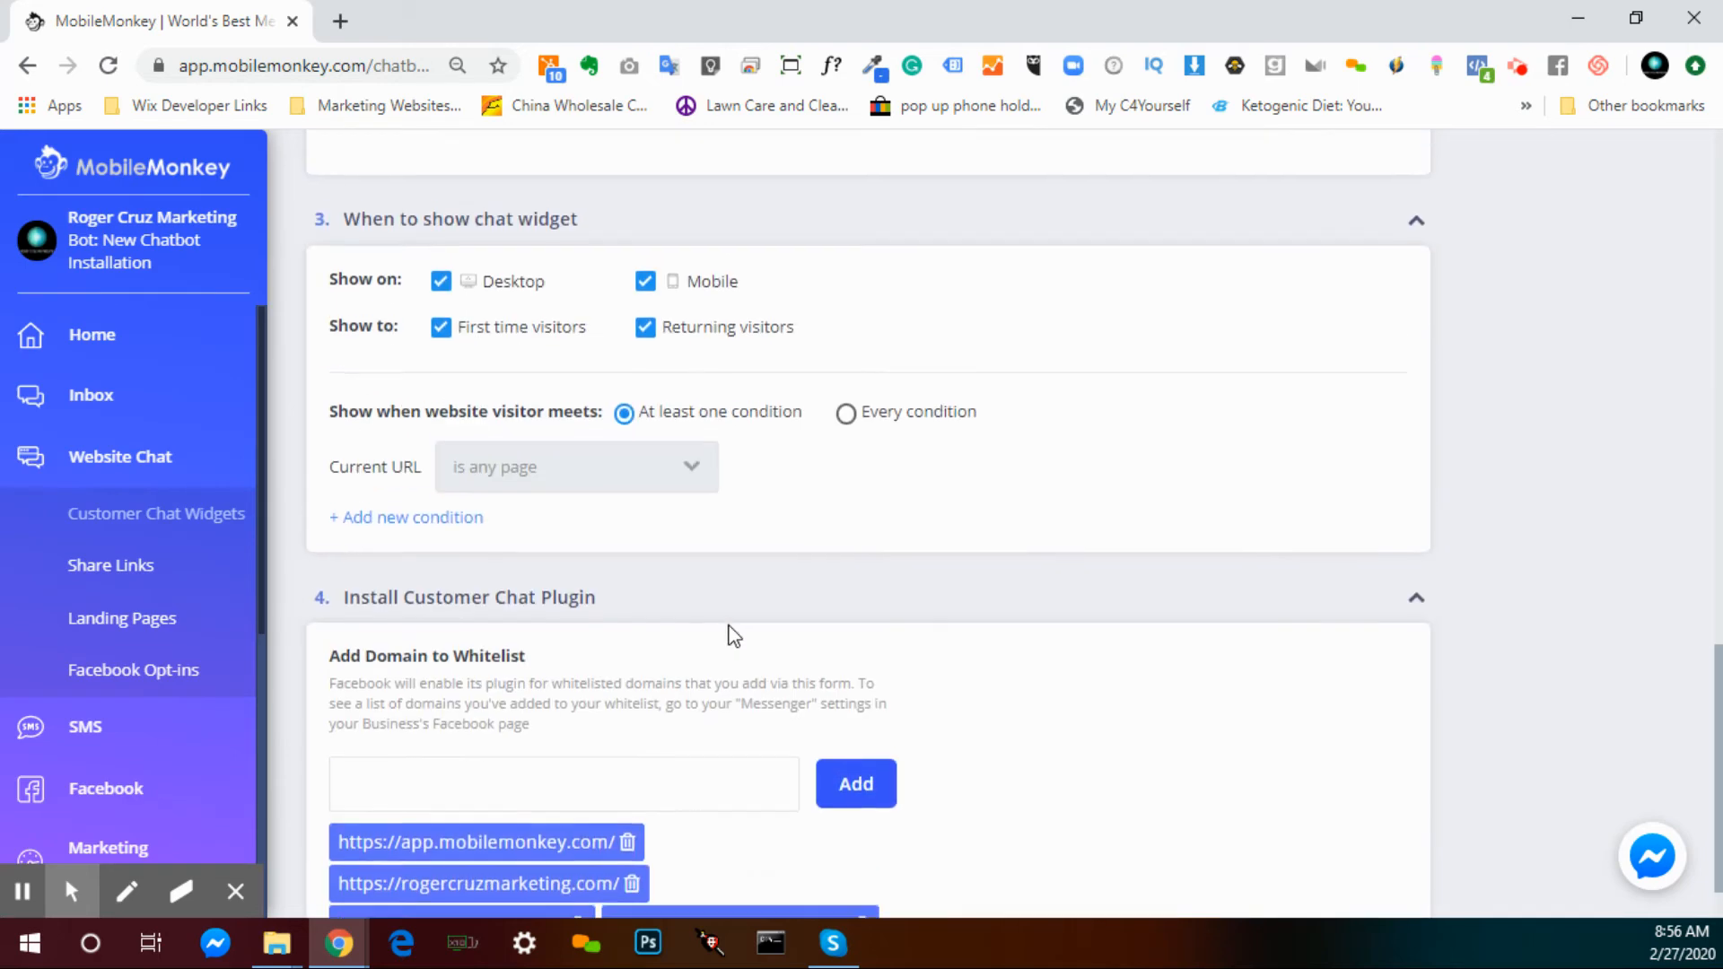
{"action": "scroll", "coordinate": [731, 632], "scroll_direction": "up", "scroll_amount": 13}
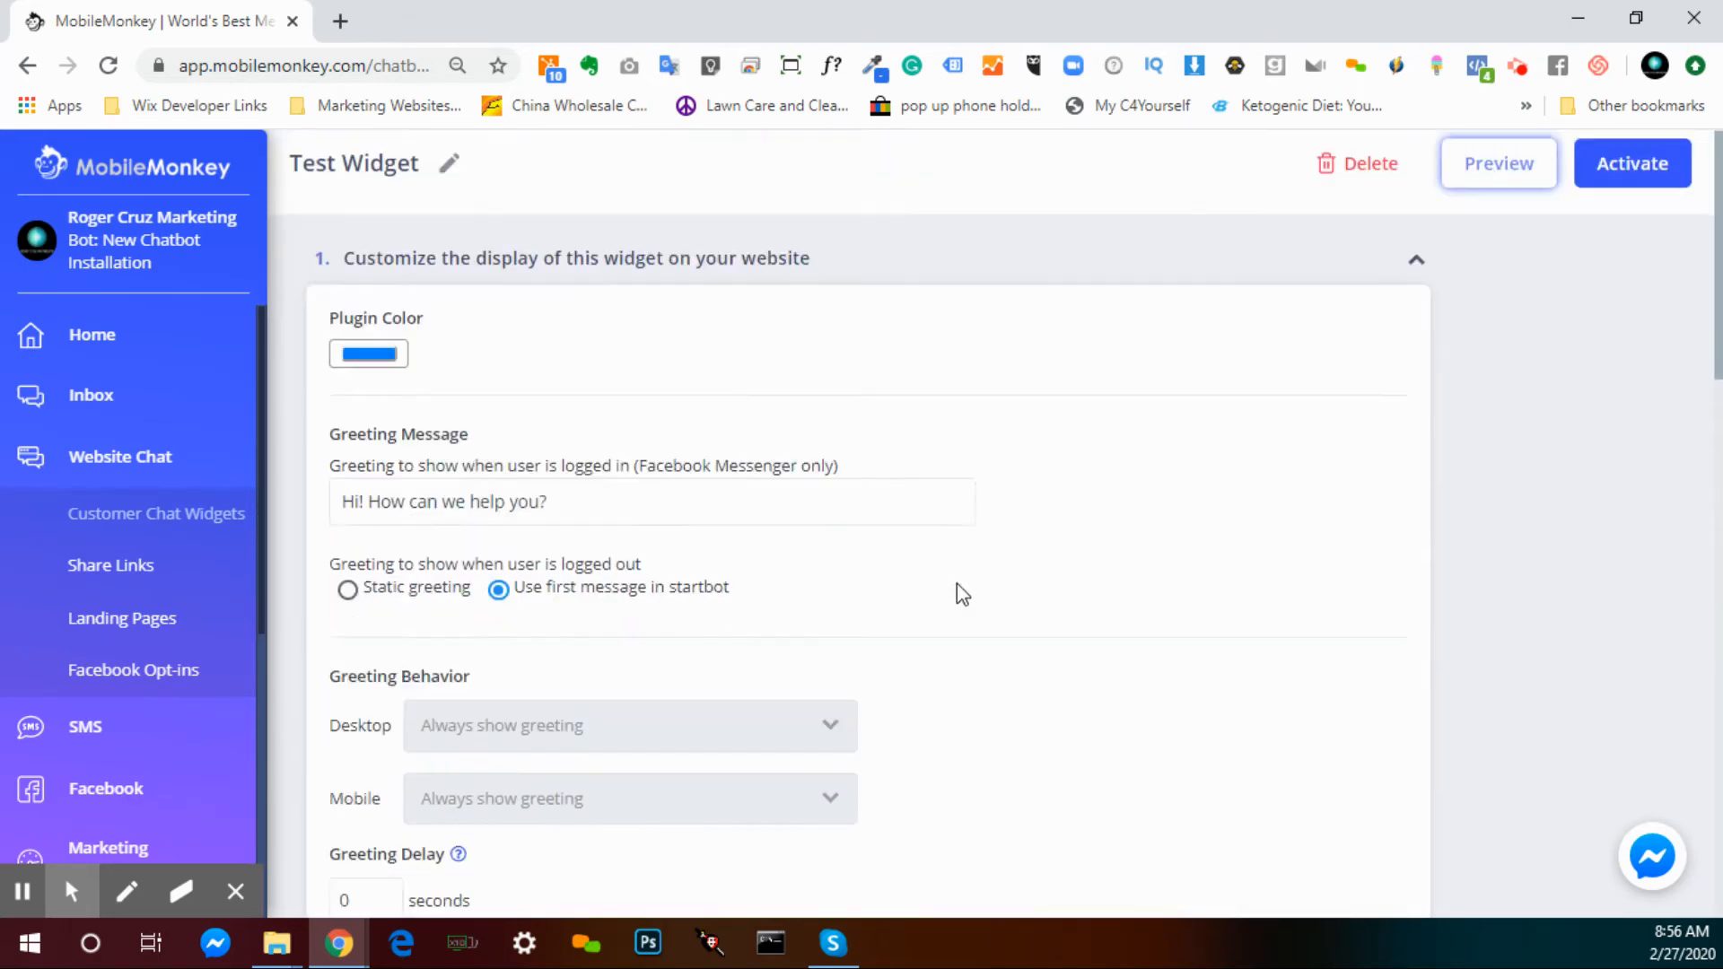
{"action": "scroll", "coordinate": [970, 575], "scroll_direction": "down", "scroll_amount": 15}
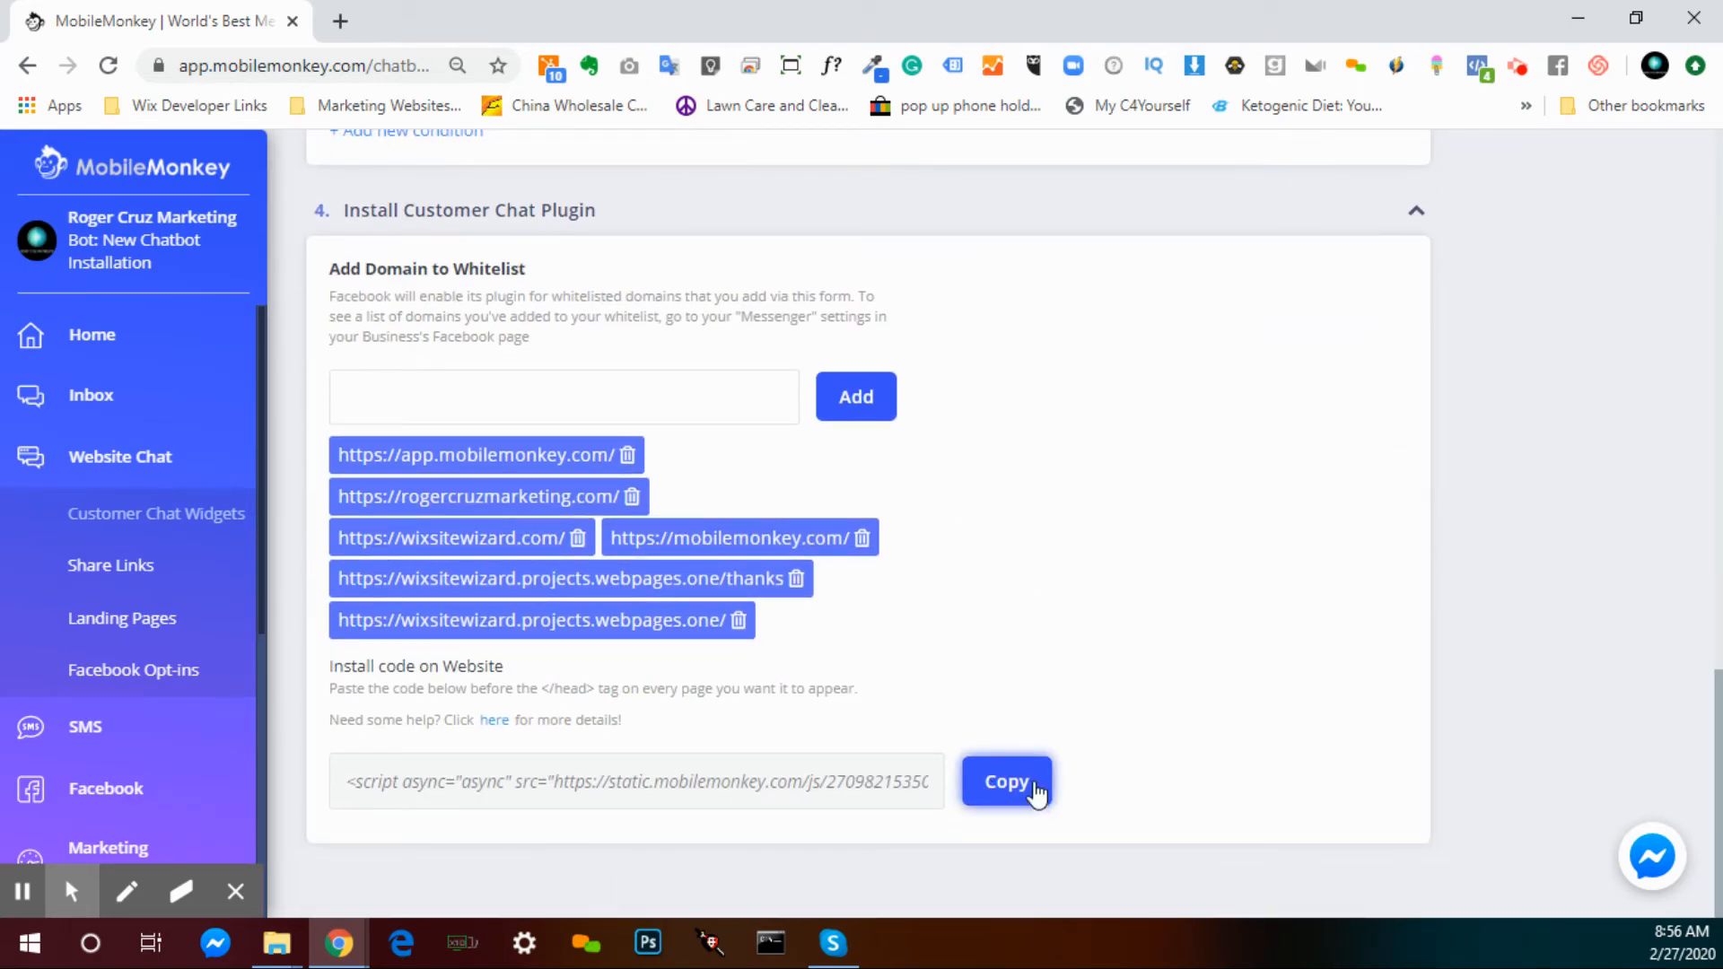
{"action": "left_click", "coordinate": [1034, 791]}
- Open rogercruzmarketing.com in a new browser tab and look over its home page
{"action": "left_click", "coordinate": [340, 20]}
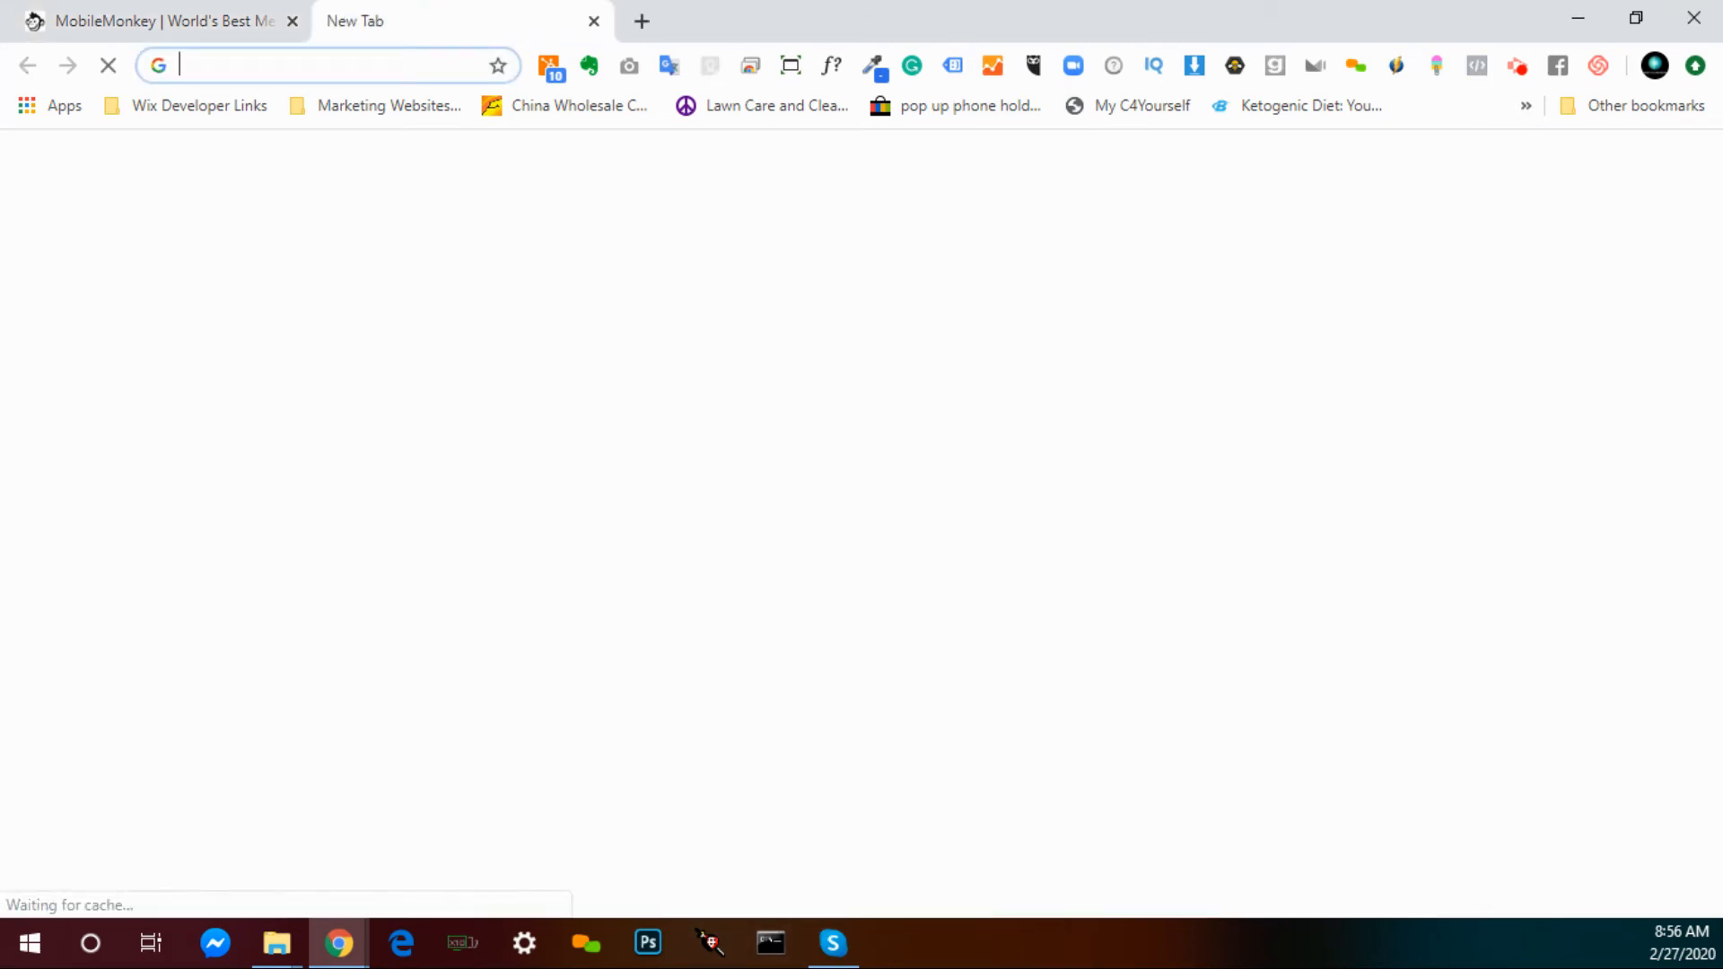
{"action": "type", "text": "roger"}
{"action": "key", "text": "Return"}
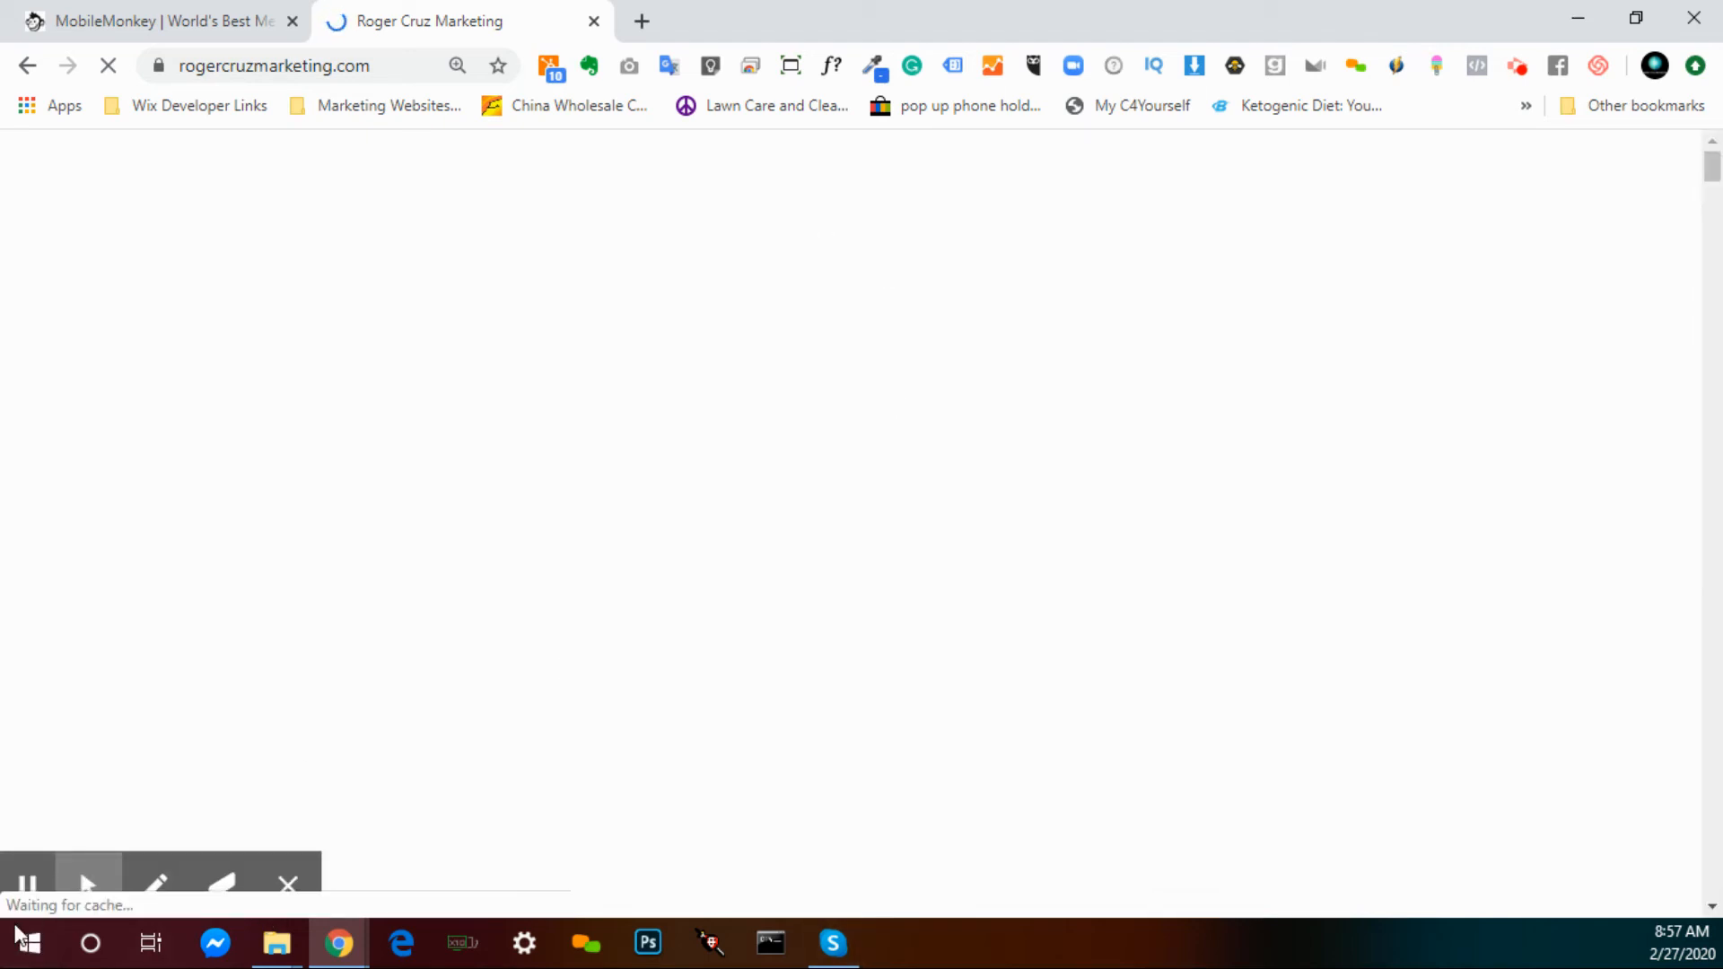
{"action": "mouse_move", "coordinate": [29, 888]}
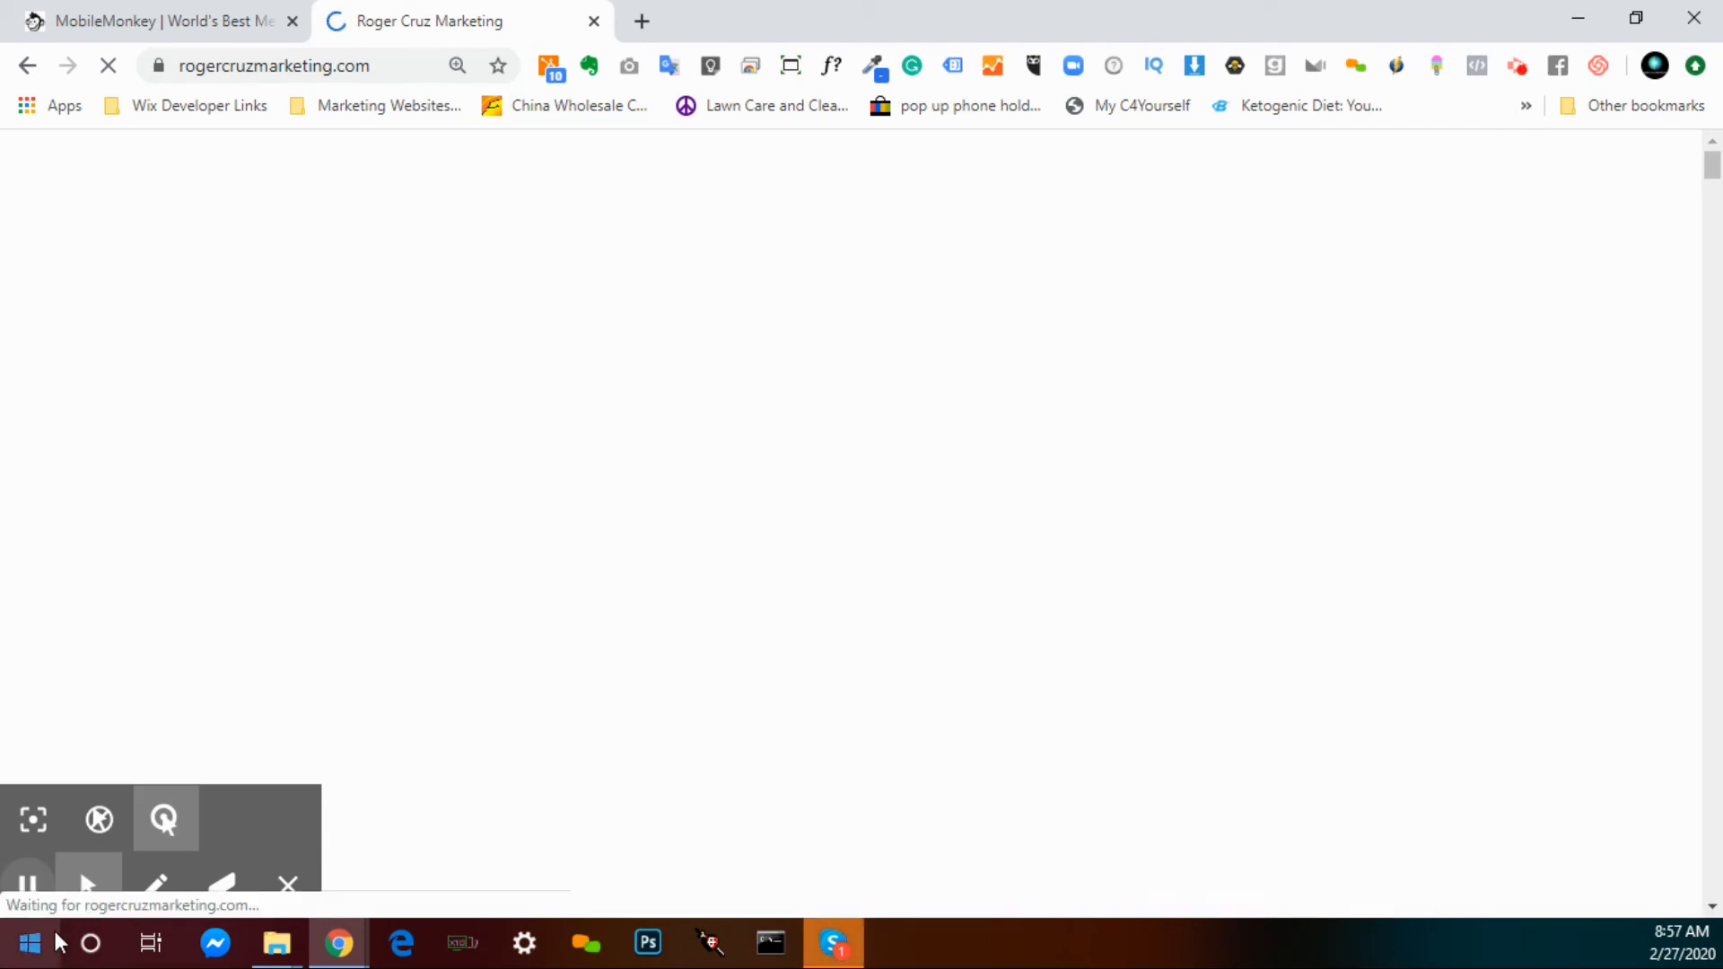
{"action": "left_click", "coordinate": [35, 888]}
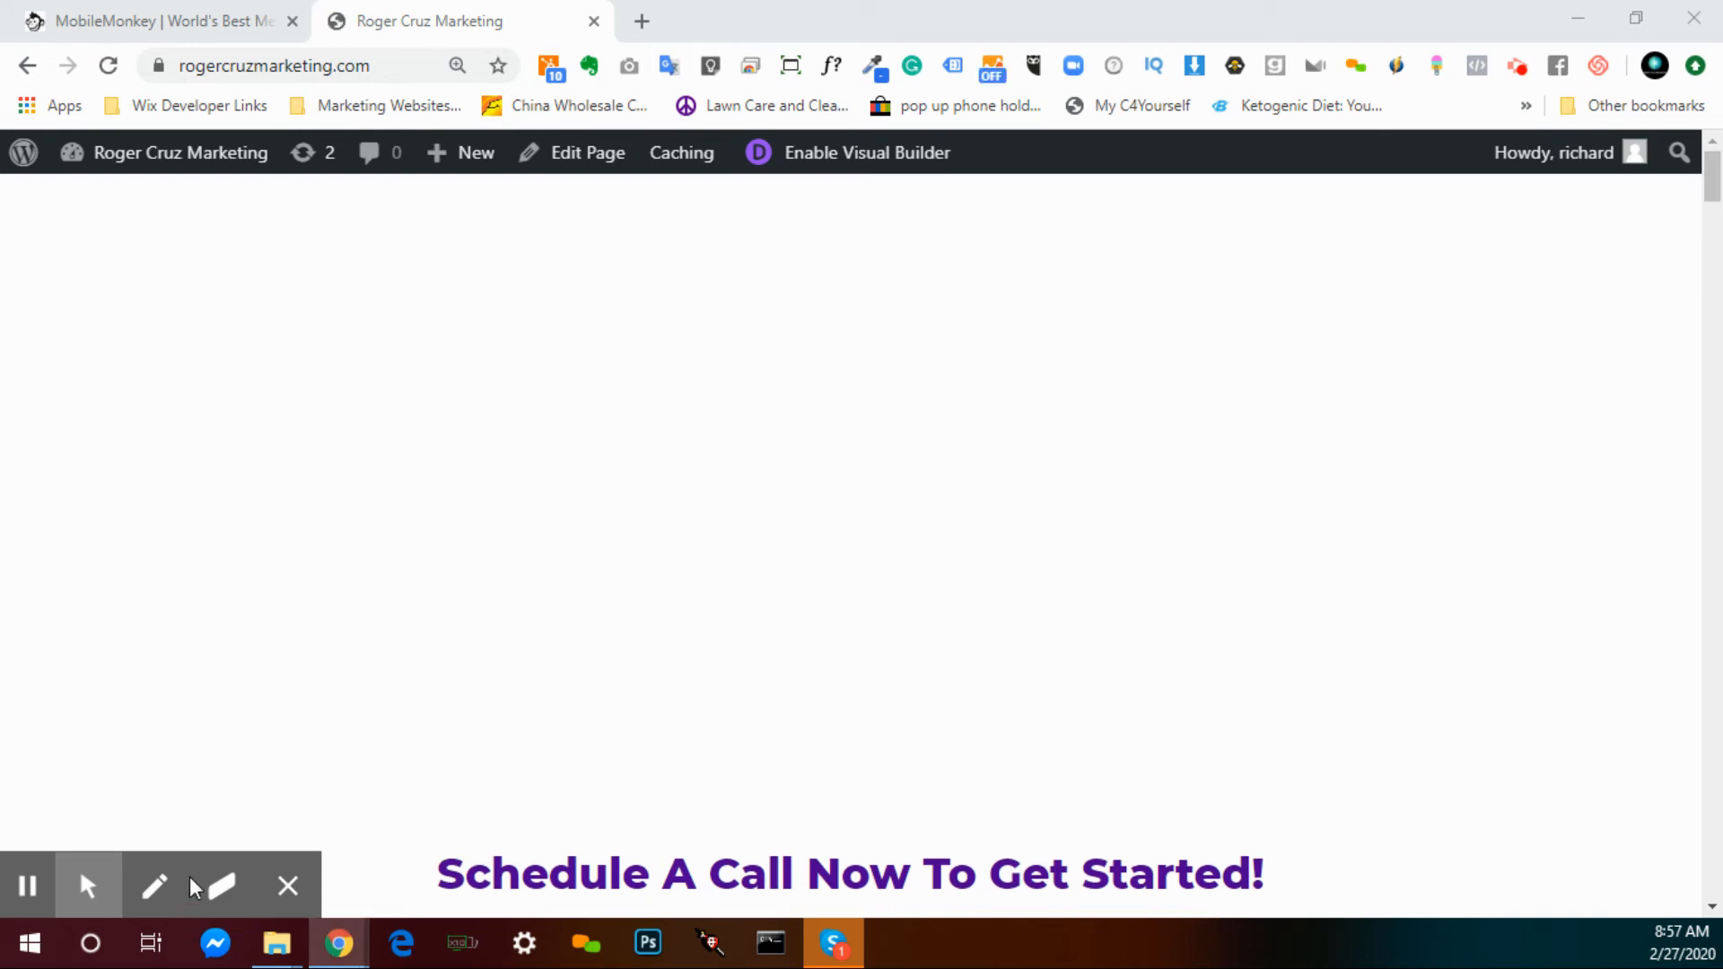
{"action": "scroll", "coordinate": [666, 590], "scroll_direction": "down", "scroll_amount": 3}
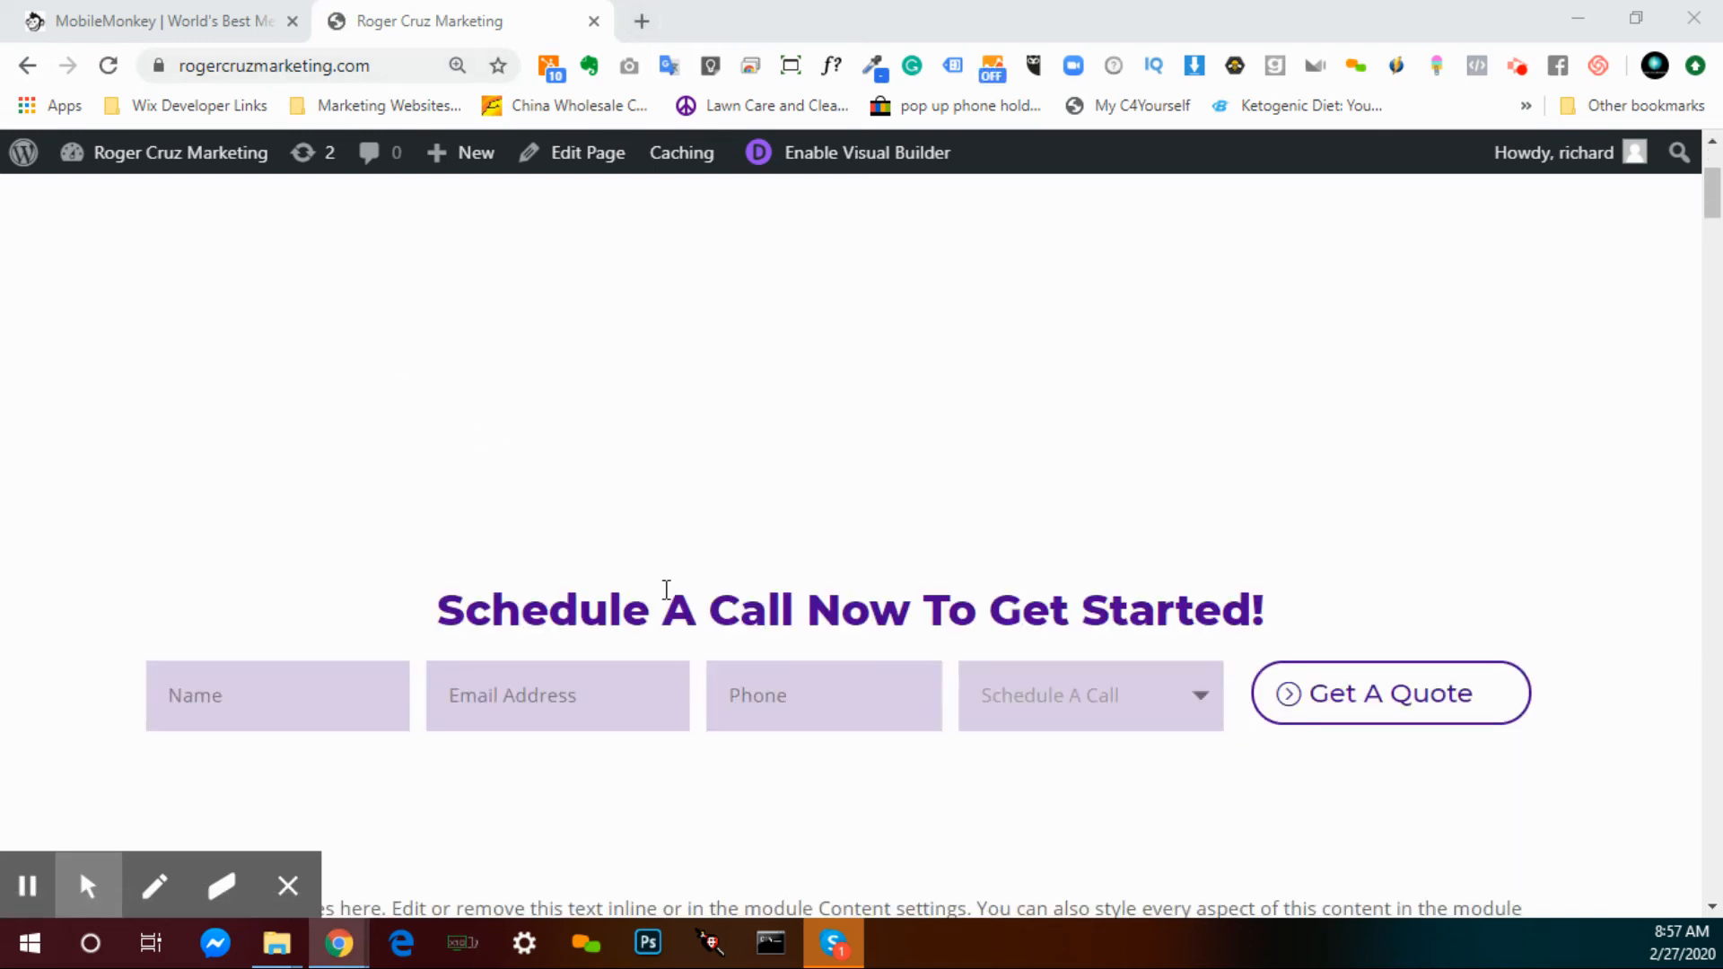
{"action": "scroll", "coordinate": [642, 537], "scroll_direction": "down", "scroll_amount": 7}
{"action": "scroll", "coordinate": [619, 528], "scroll_direction": "up", "scroll_amount": 10}
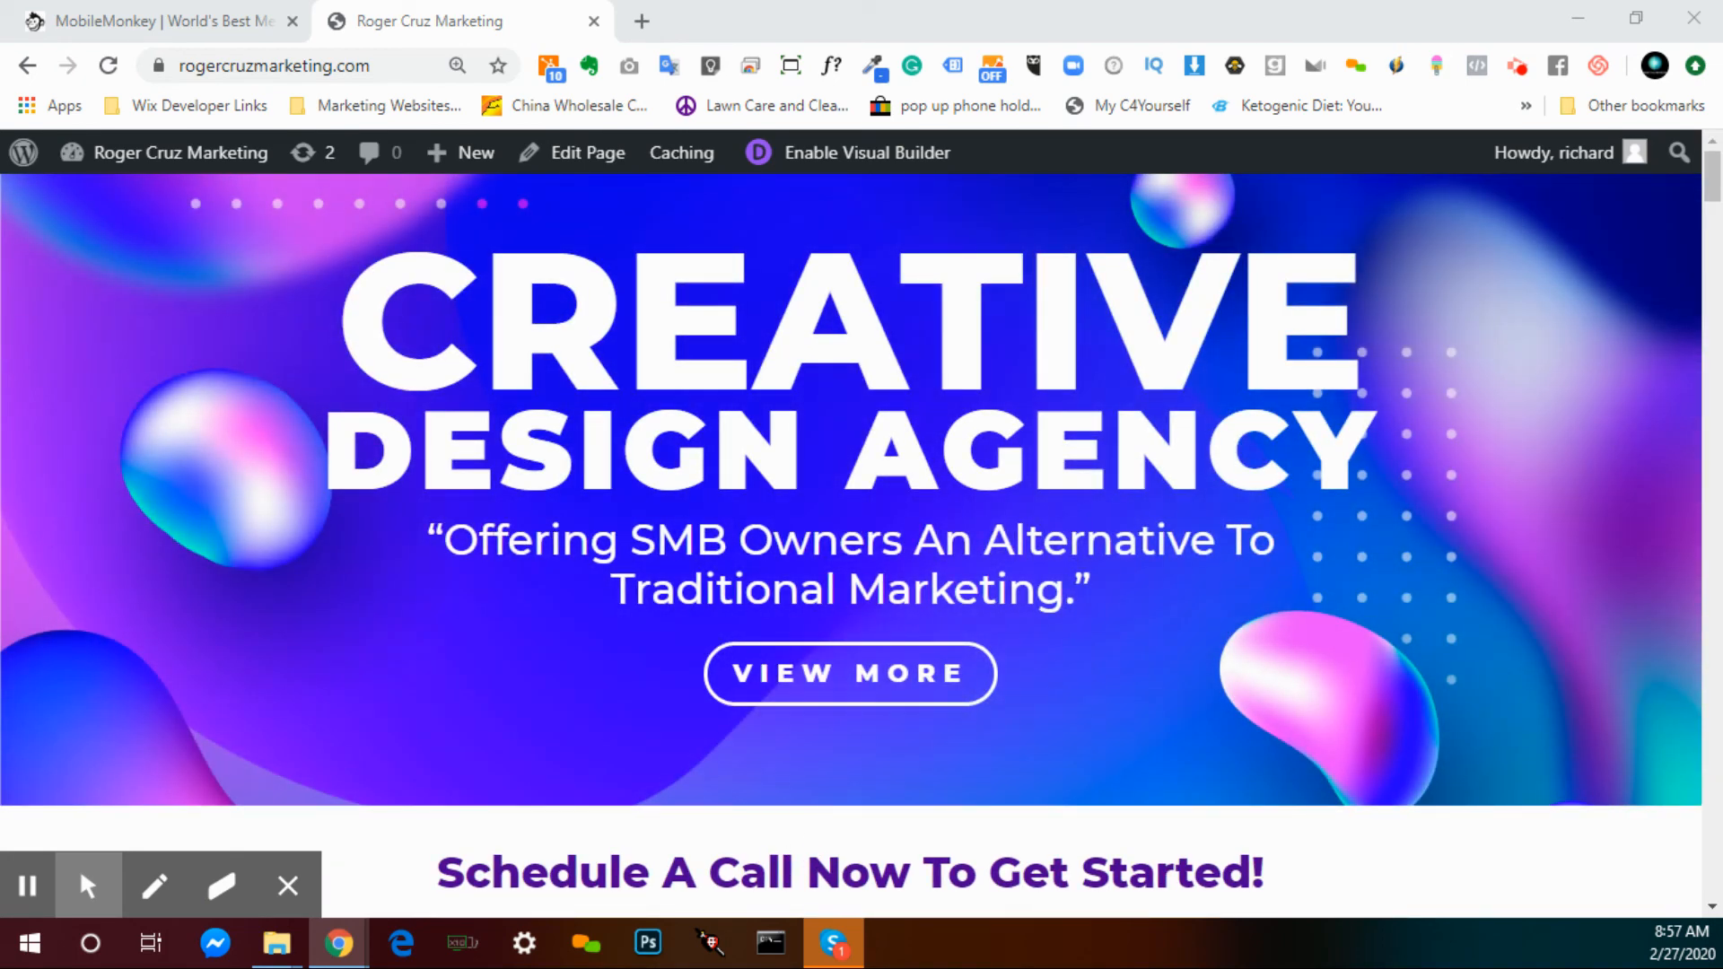
- Switch to Skype, open the chat with the unread flyer messages and reply "ok ty Ill look it all over"
{"action": "left_click", "coordinate": [833, 943]}
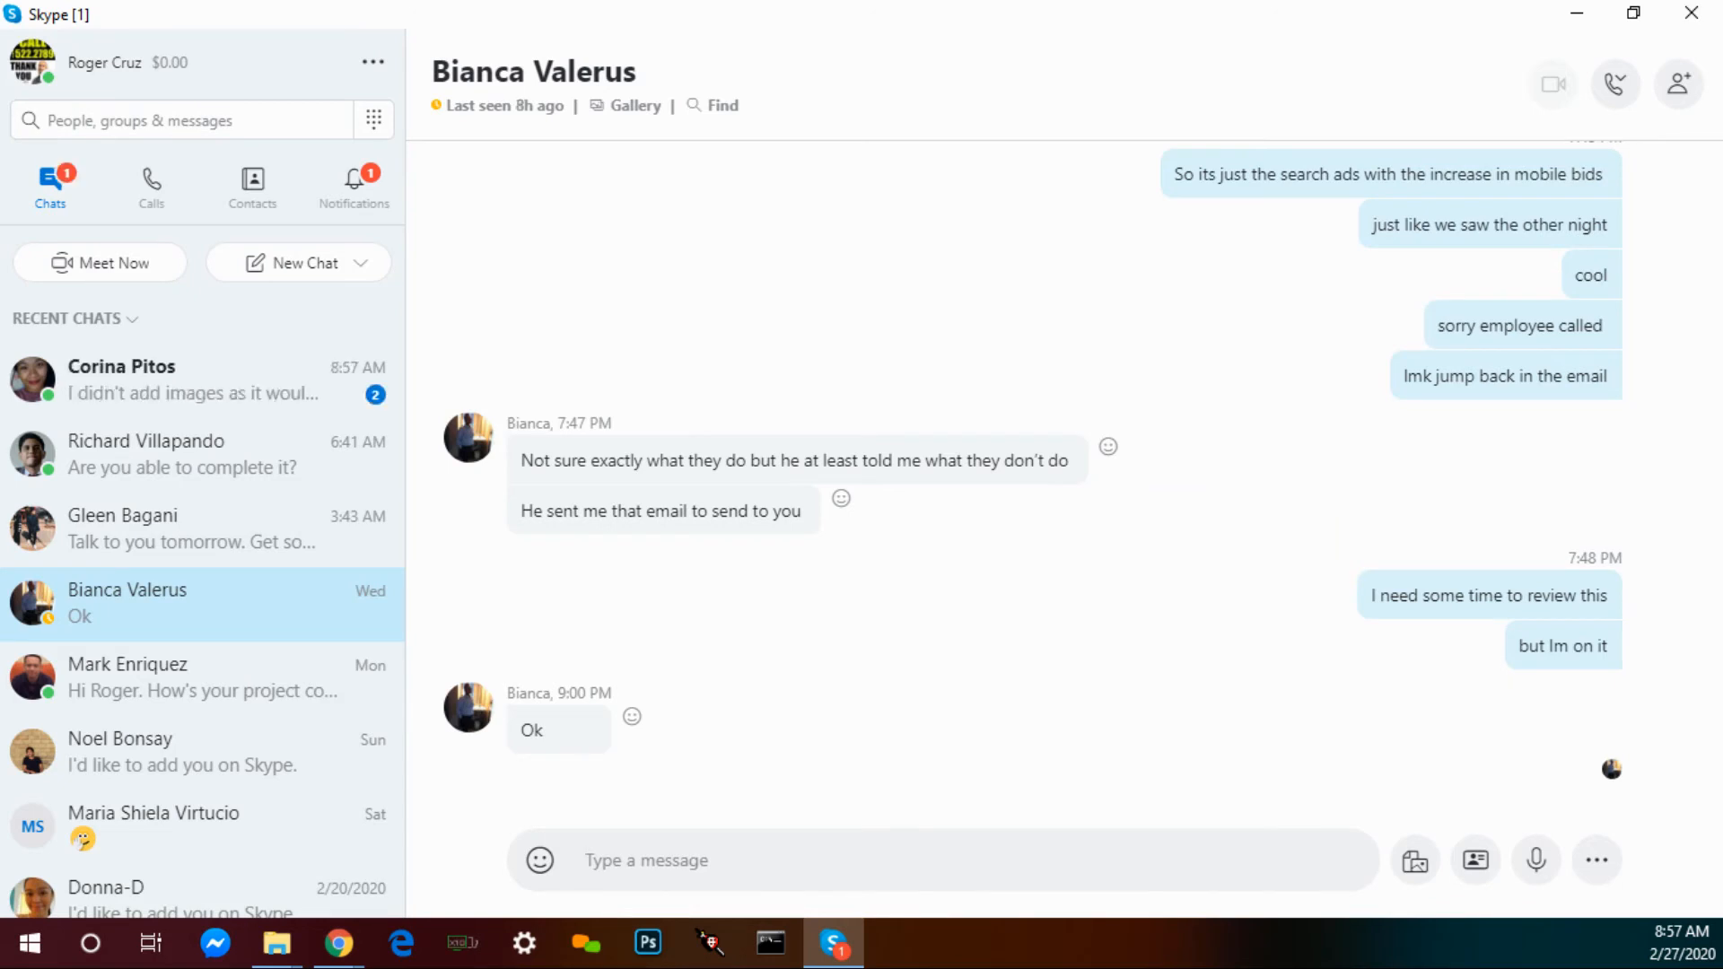
{"action": "left_click", "coordinate": [226, 384]}
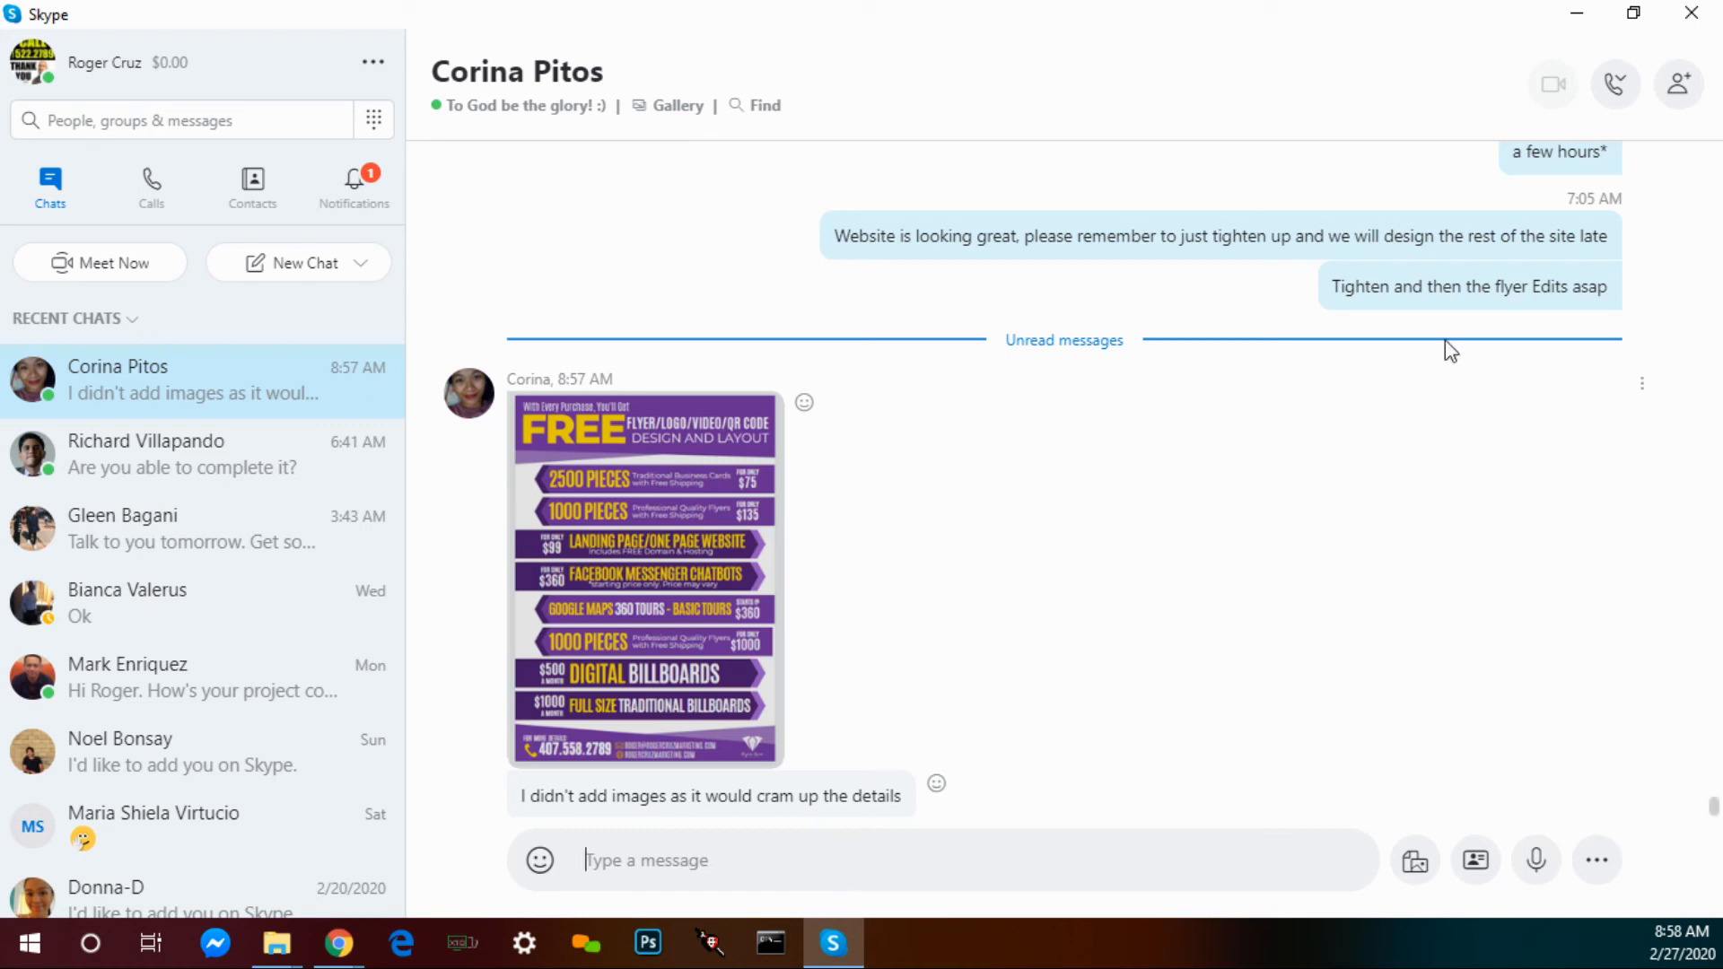
{"action": "type", "text": "ok ty Ill look it a"}
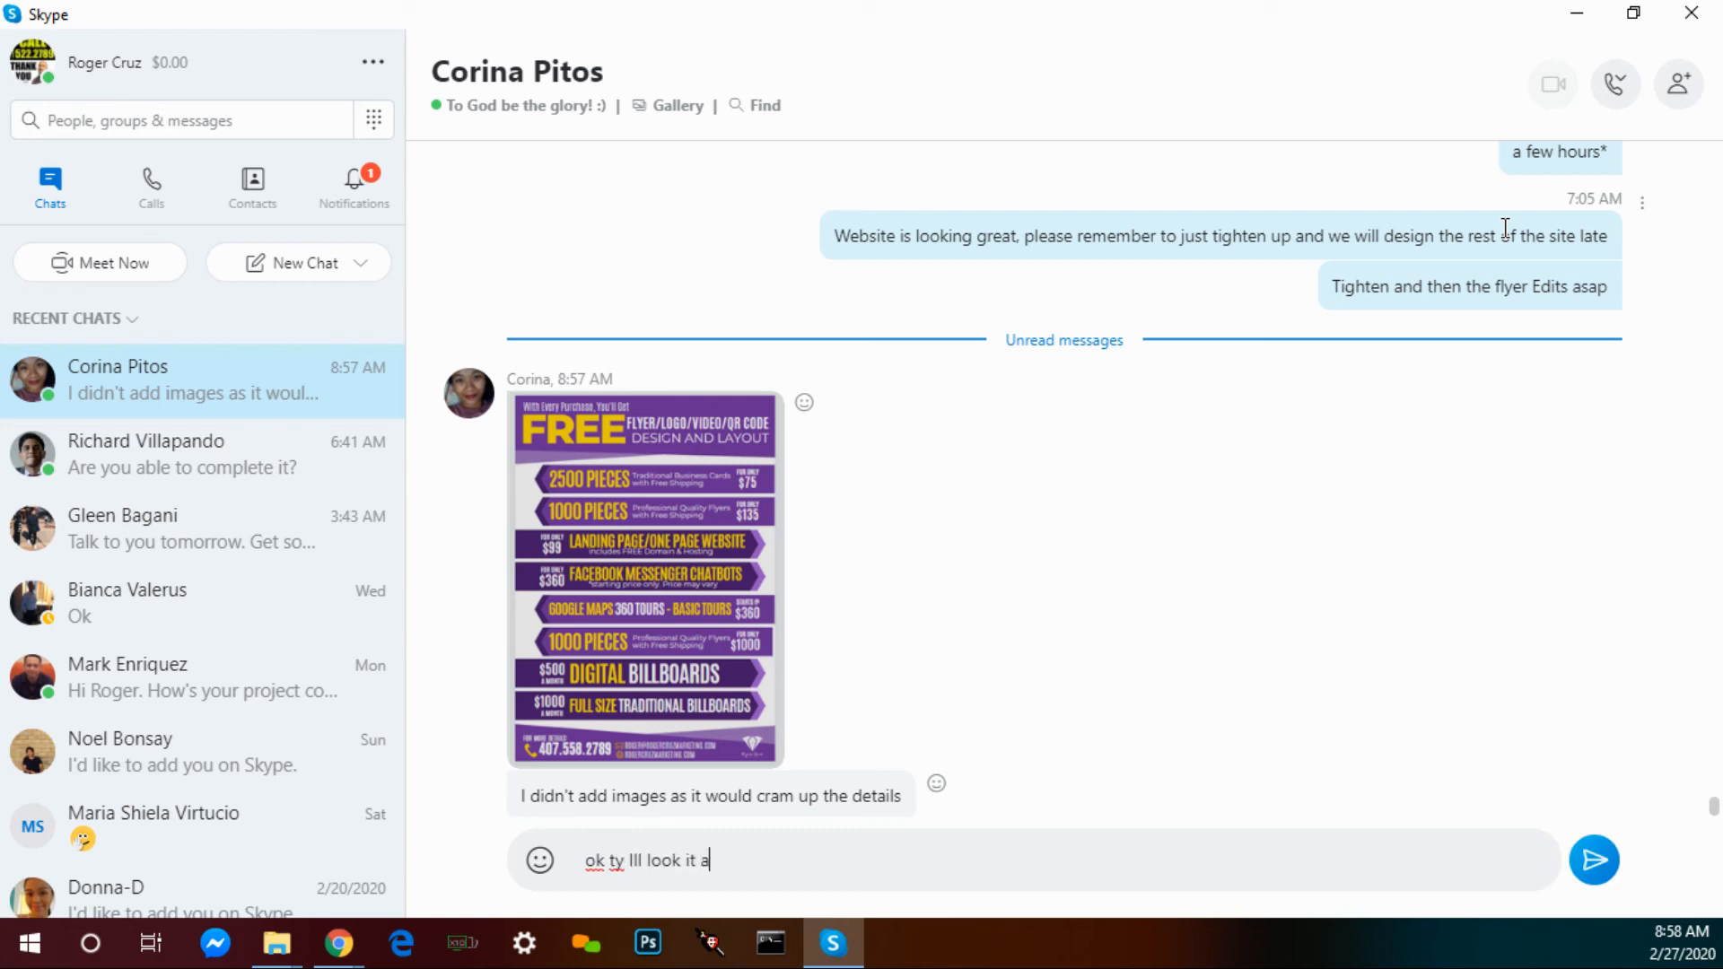
{"action": "type", "text": "ll of"}
{"action": "key", "text": "BackSpace"}
{"action": "type", "text": "ver"}
{"action": "key", "text": "Return"}
- Send the message "Can you please add the file to drive" in the same chat
{"action": "type", "text": "Can yo"}
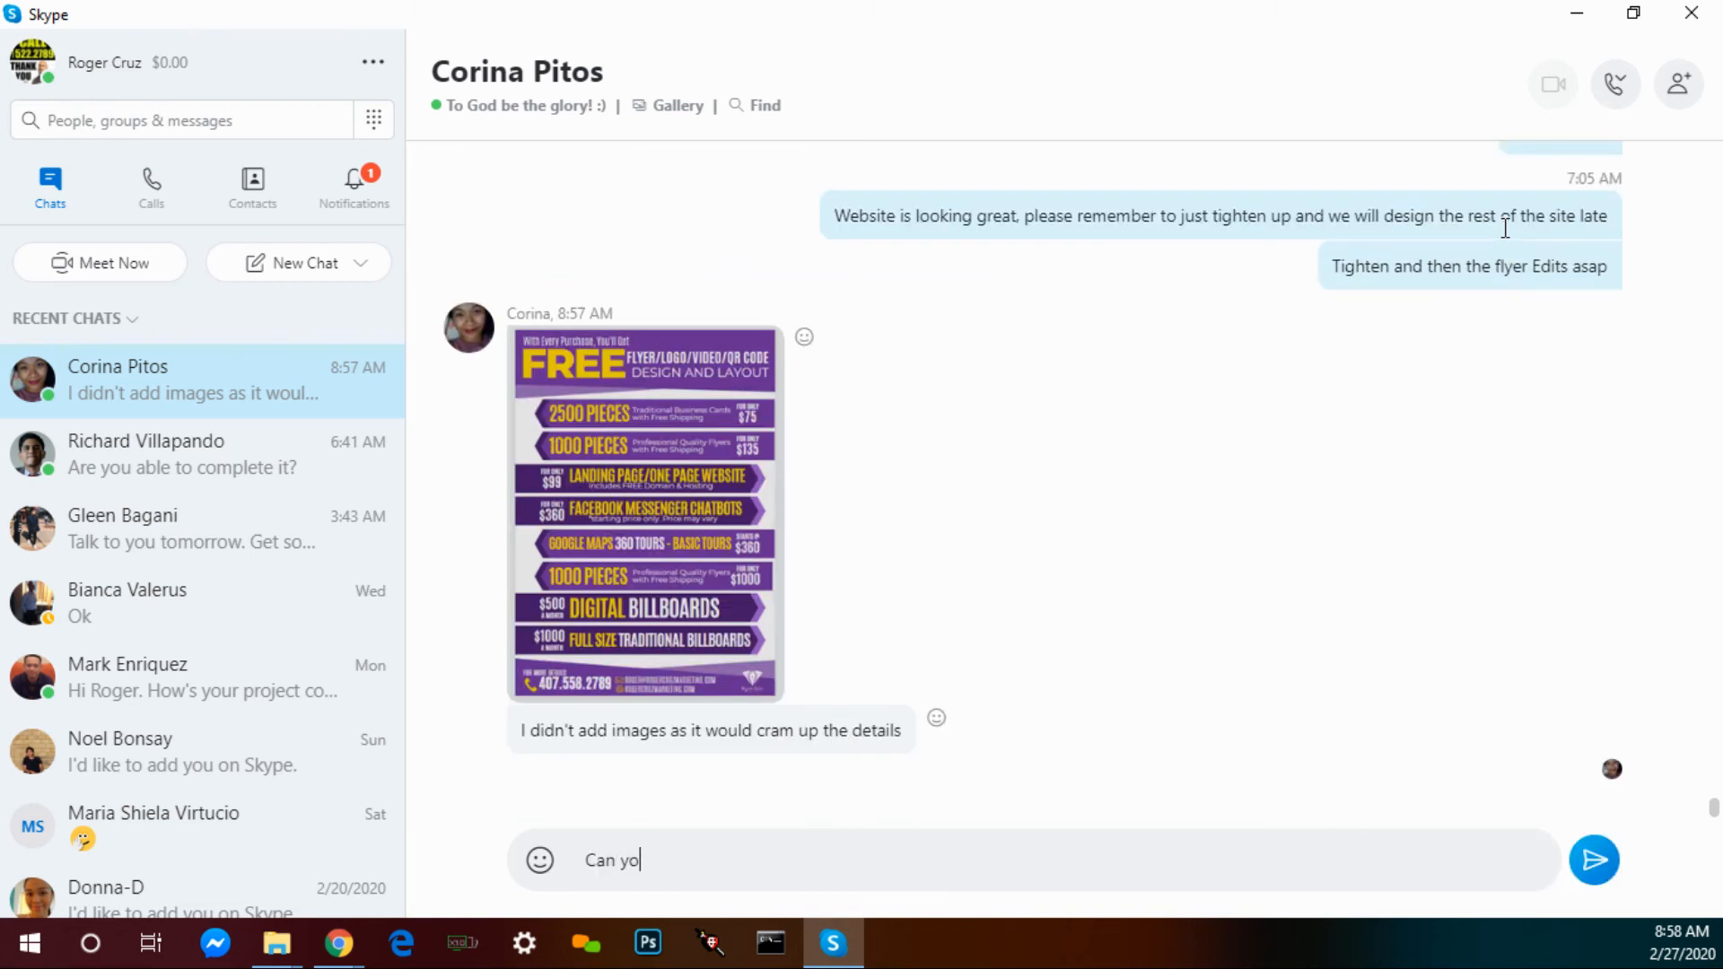
{"action": "type", "text": "u plae"}
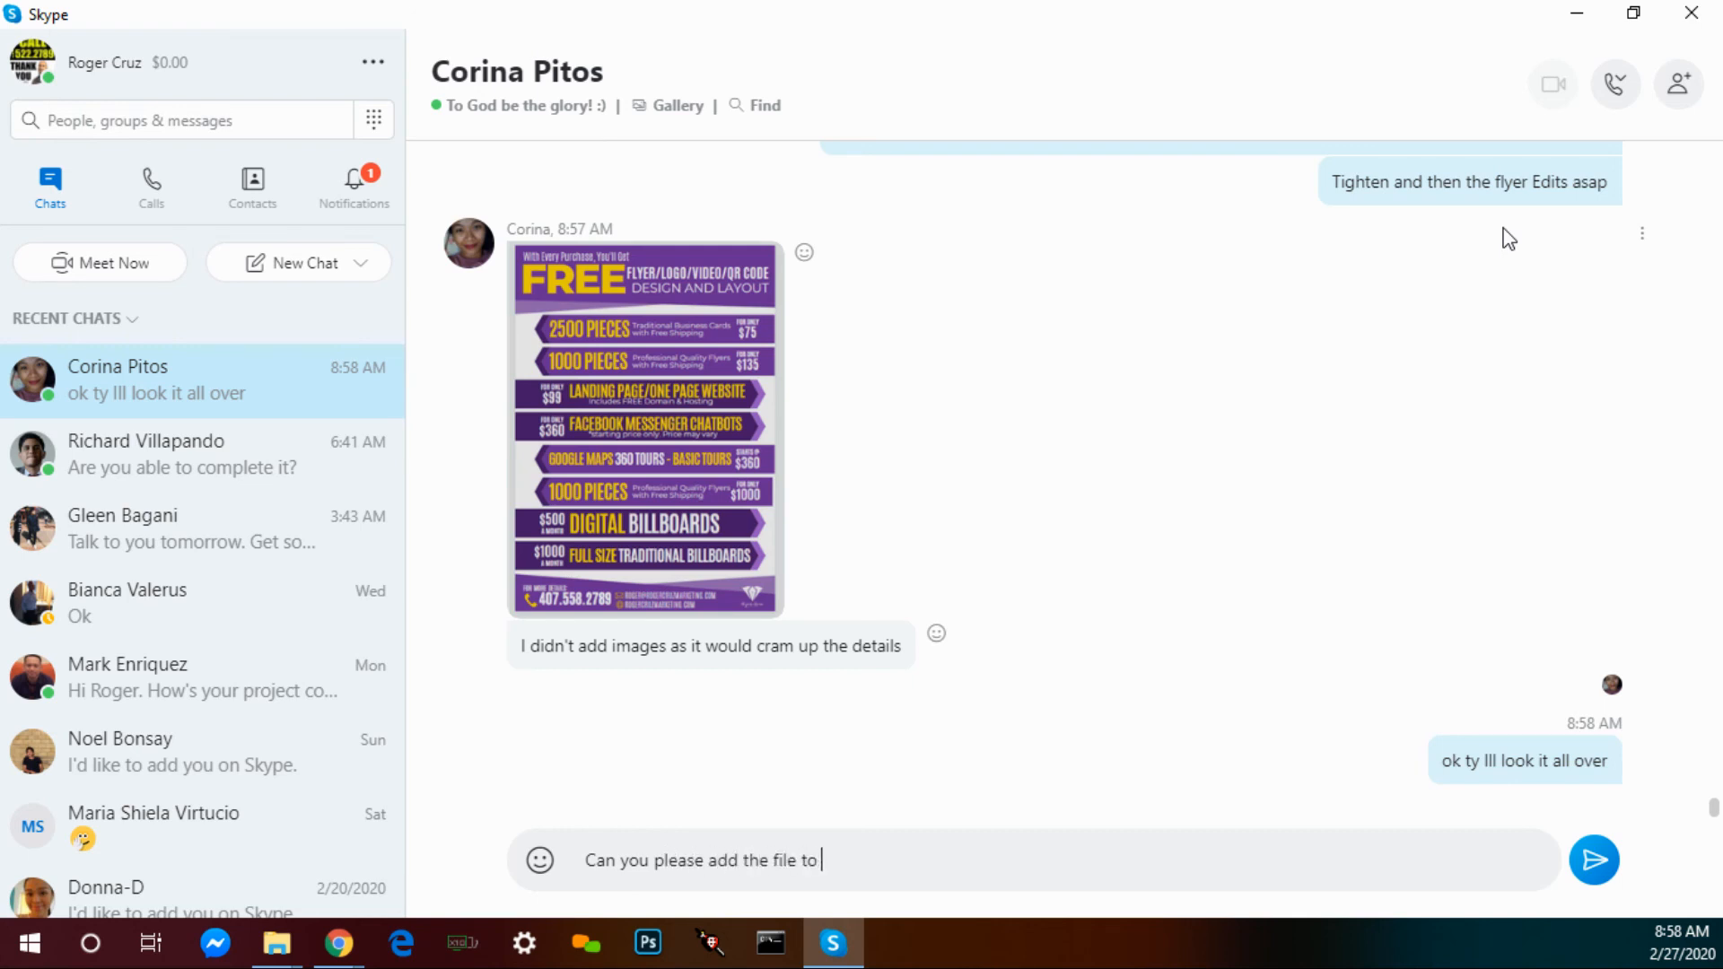
{"action": "type", "text": "drive"}
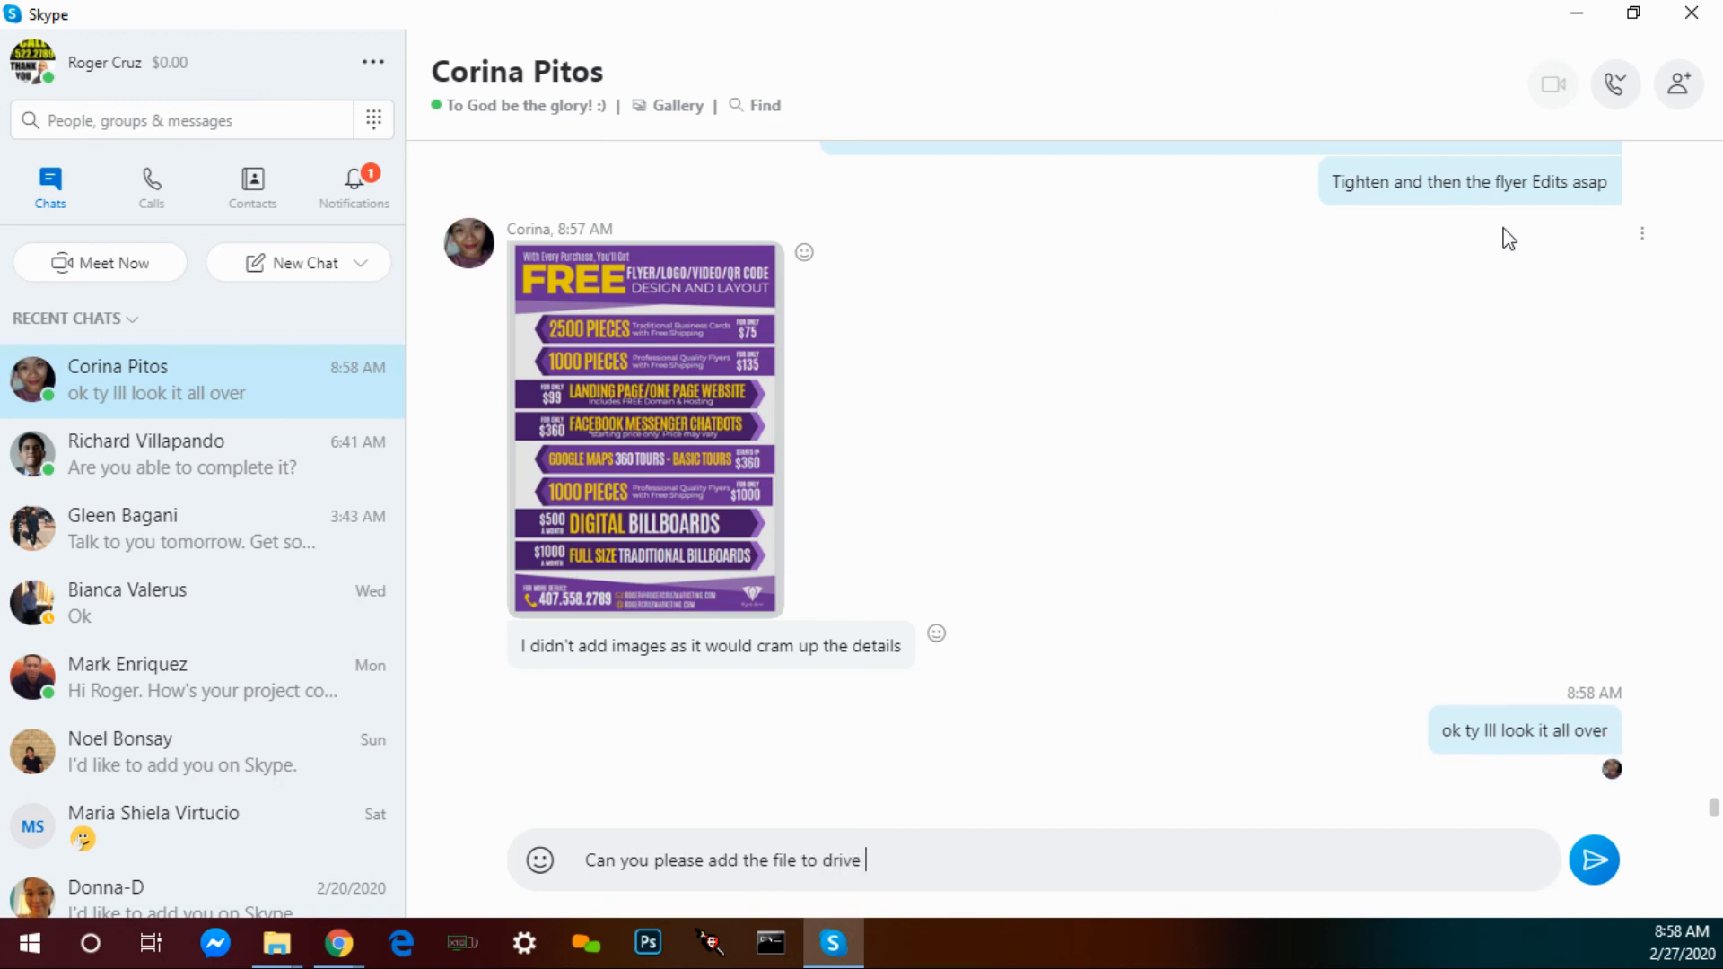
{"action": "key", "text": "Return"}
- Send two short follow-up messages in the chat, "psd" and "ty"
{"action": "type", "text": "ps"}
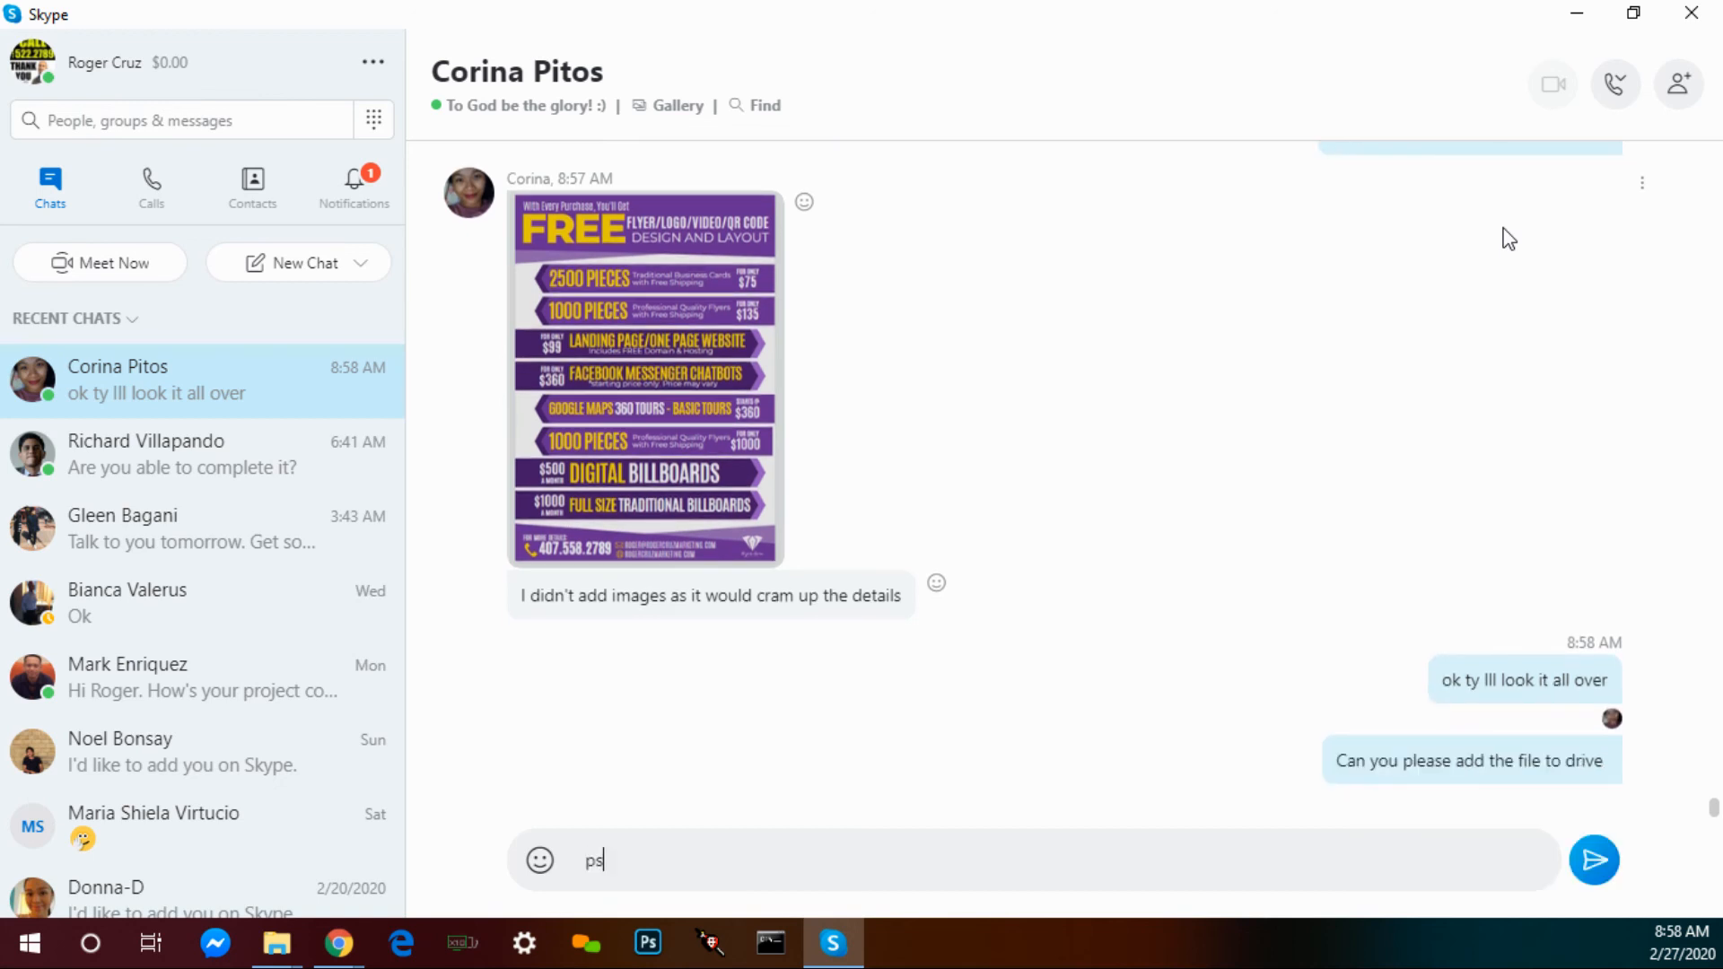
{"action": "key", "text": "BackSpace"}
{"action": "key", "text": "BackSpace"}
{"action": "type", "text": "psd"}
{"action": "key", "text": "Return"}
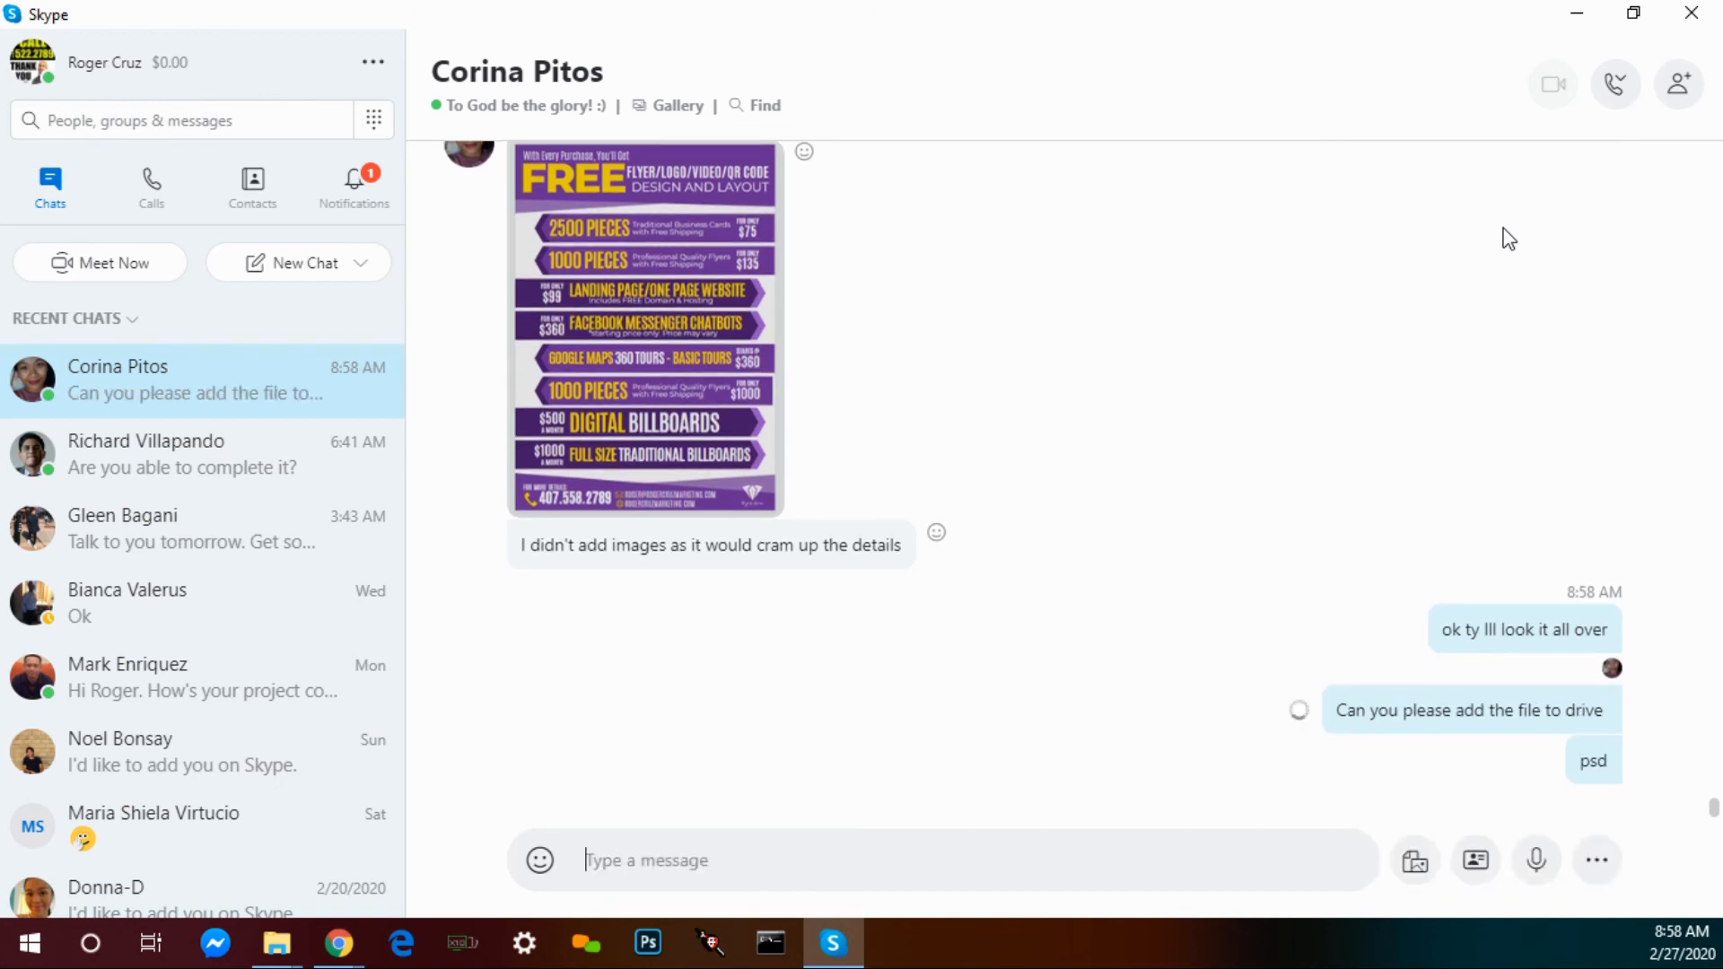
{"action": "type", "text": "t"}
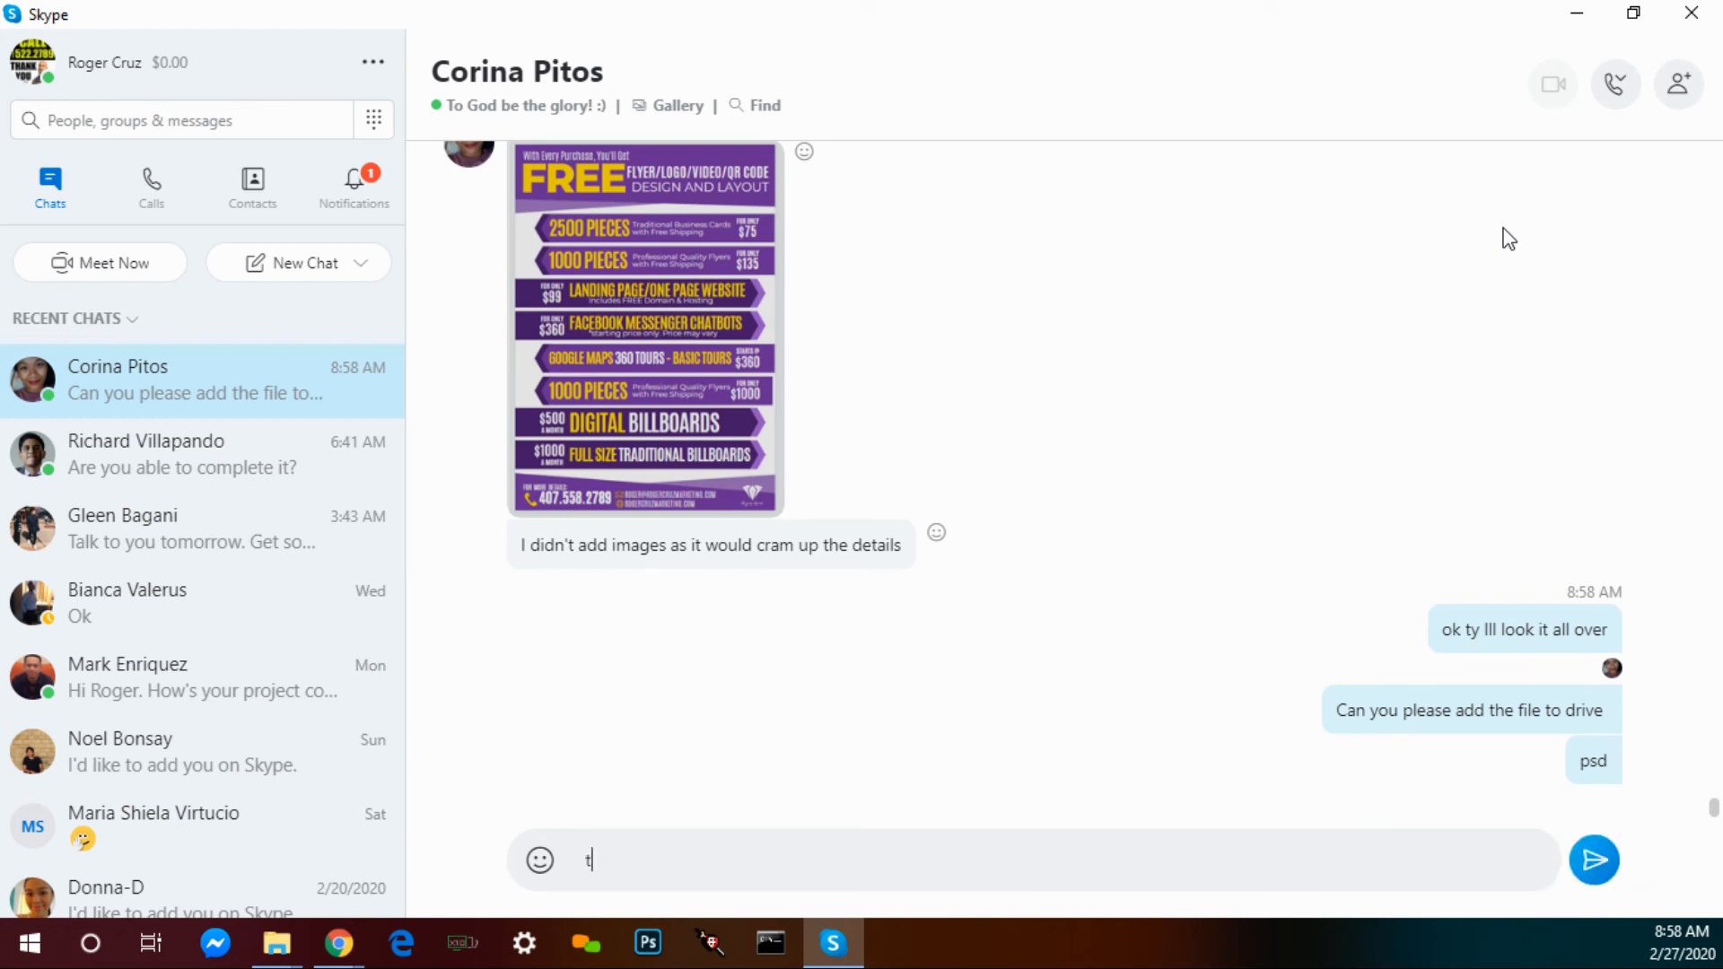
{"action": "key", "text": "BackSpace"}
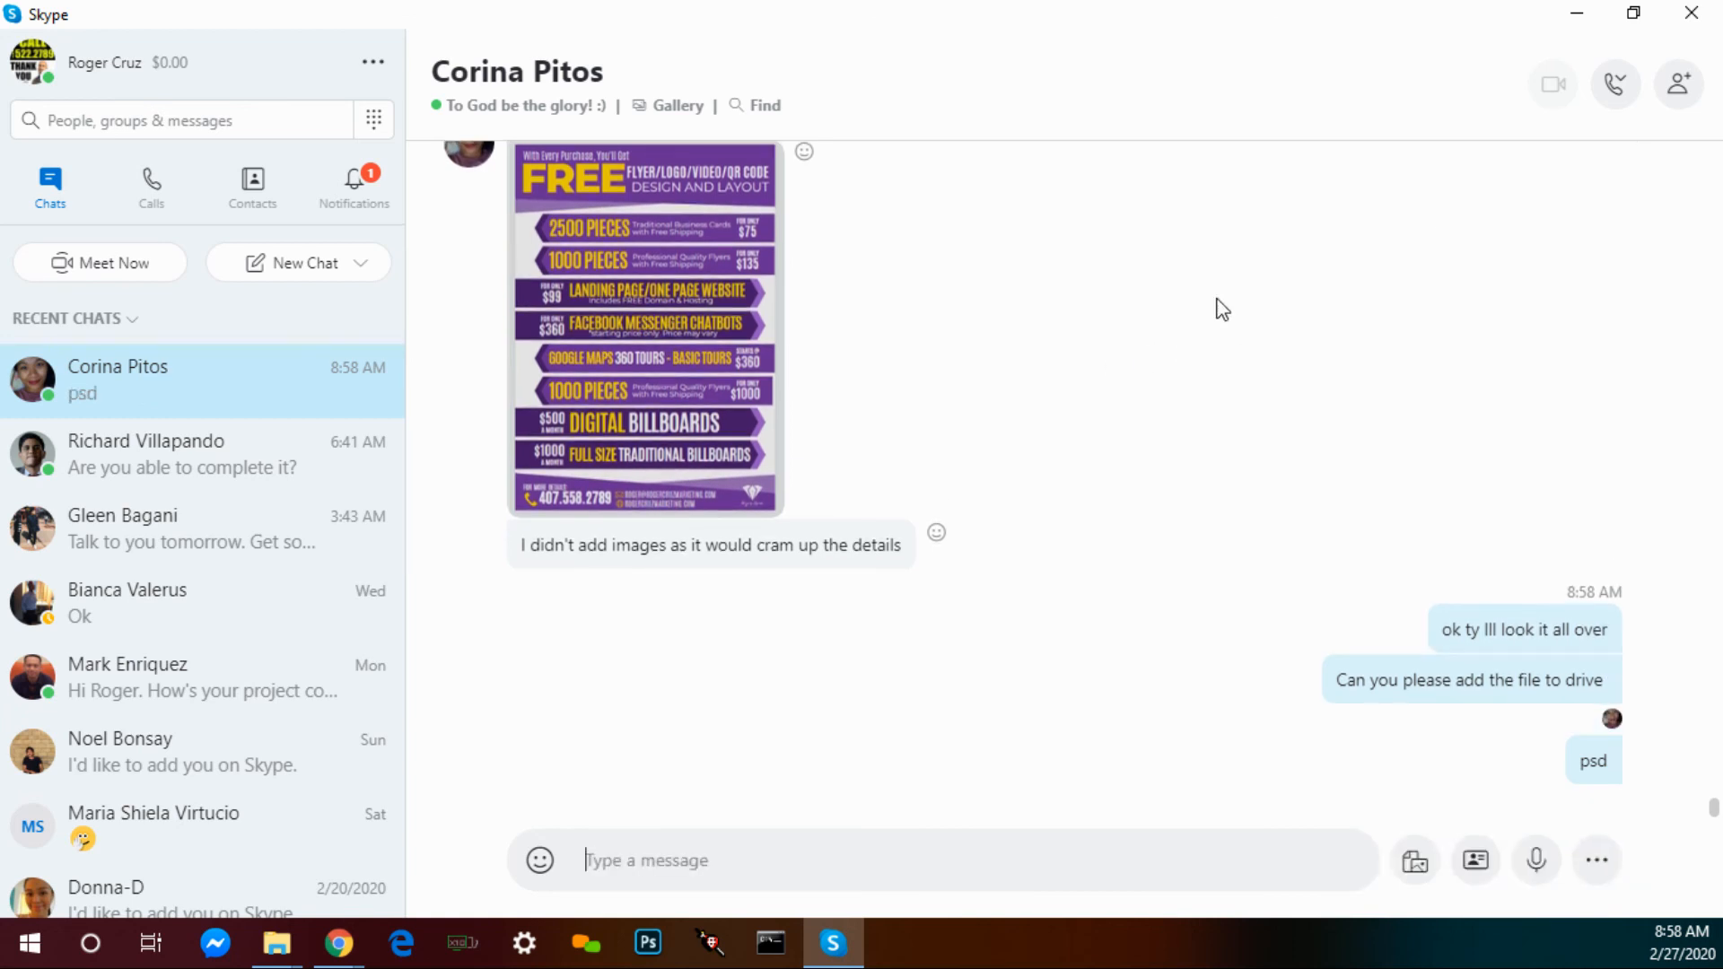
{"action": "type", "text": "ty"}
{"action": "key", "text": "Return"}
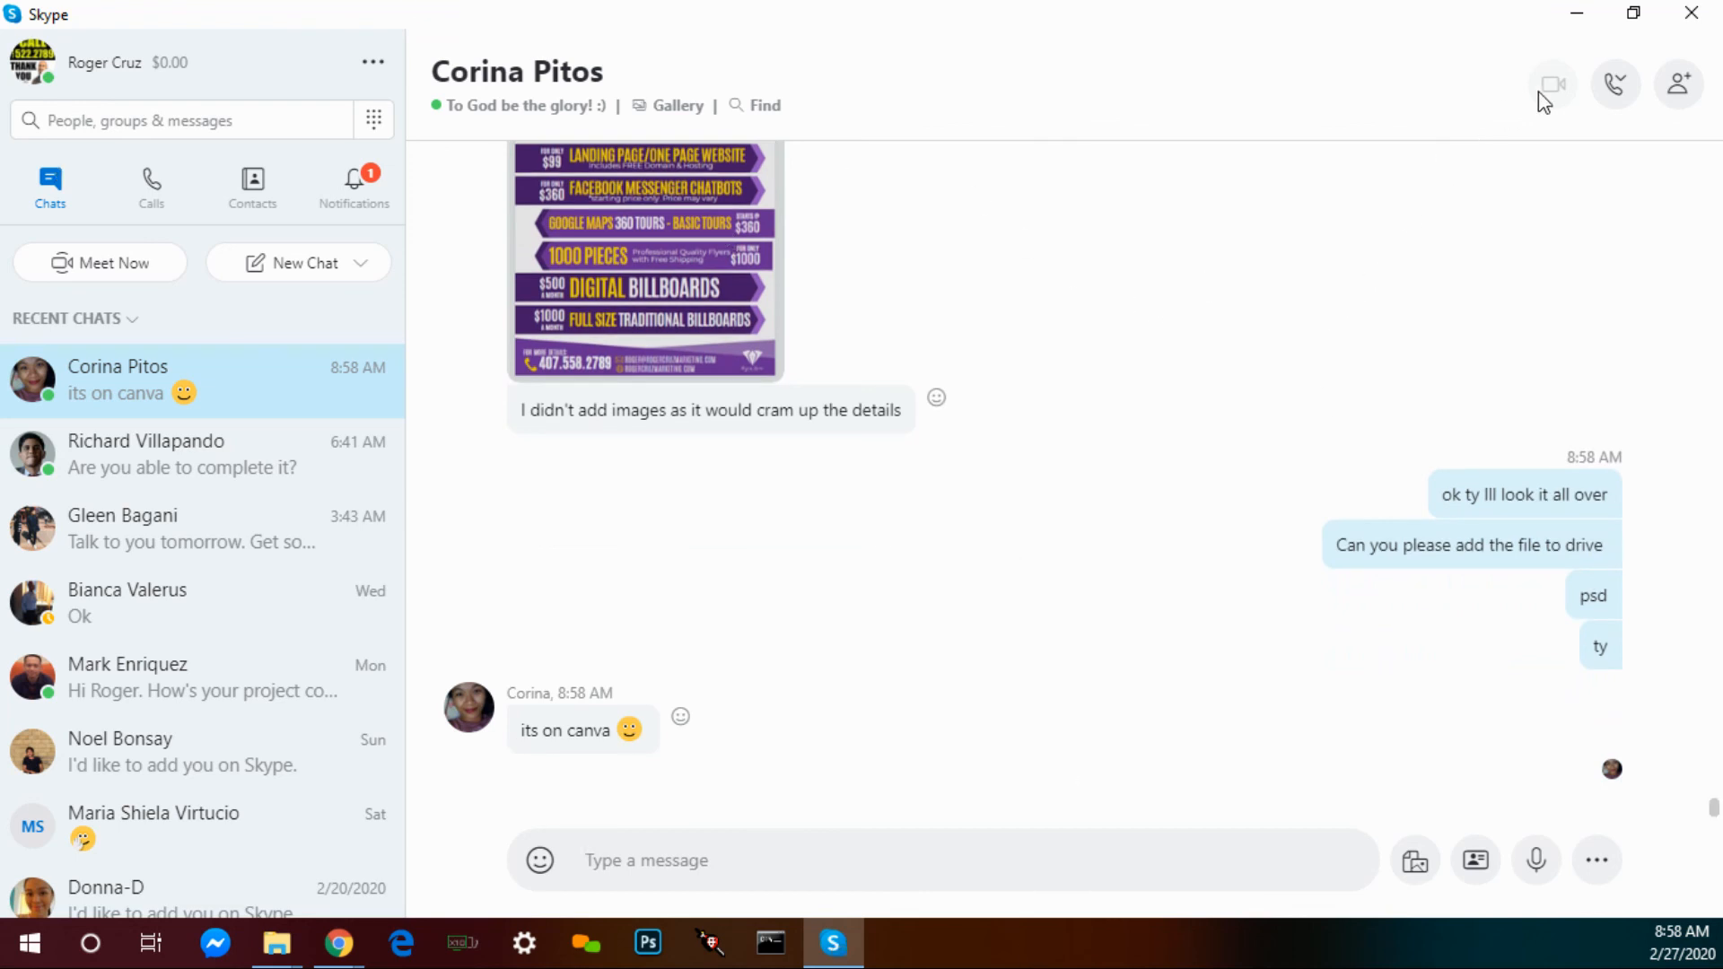
- Check the chat for the contact's new Skype message and return to the website in Chrome
{"action": "left_click", "coordinate": [1577, 13]}
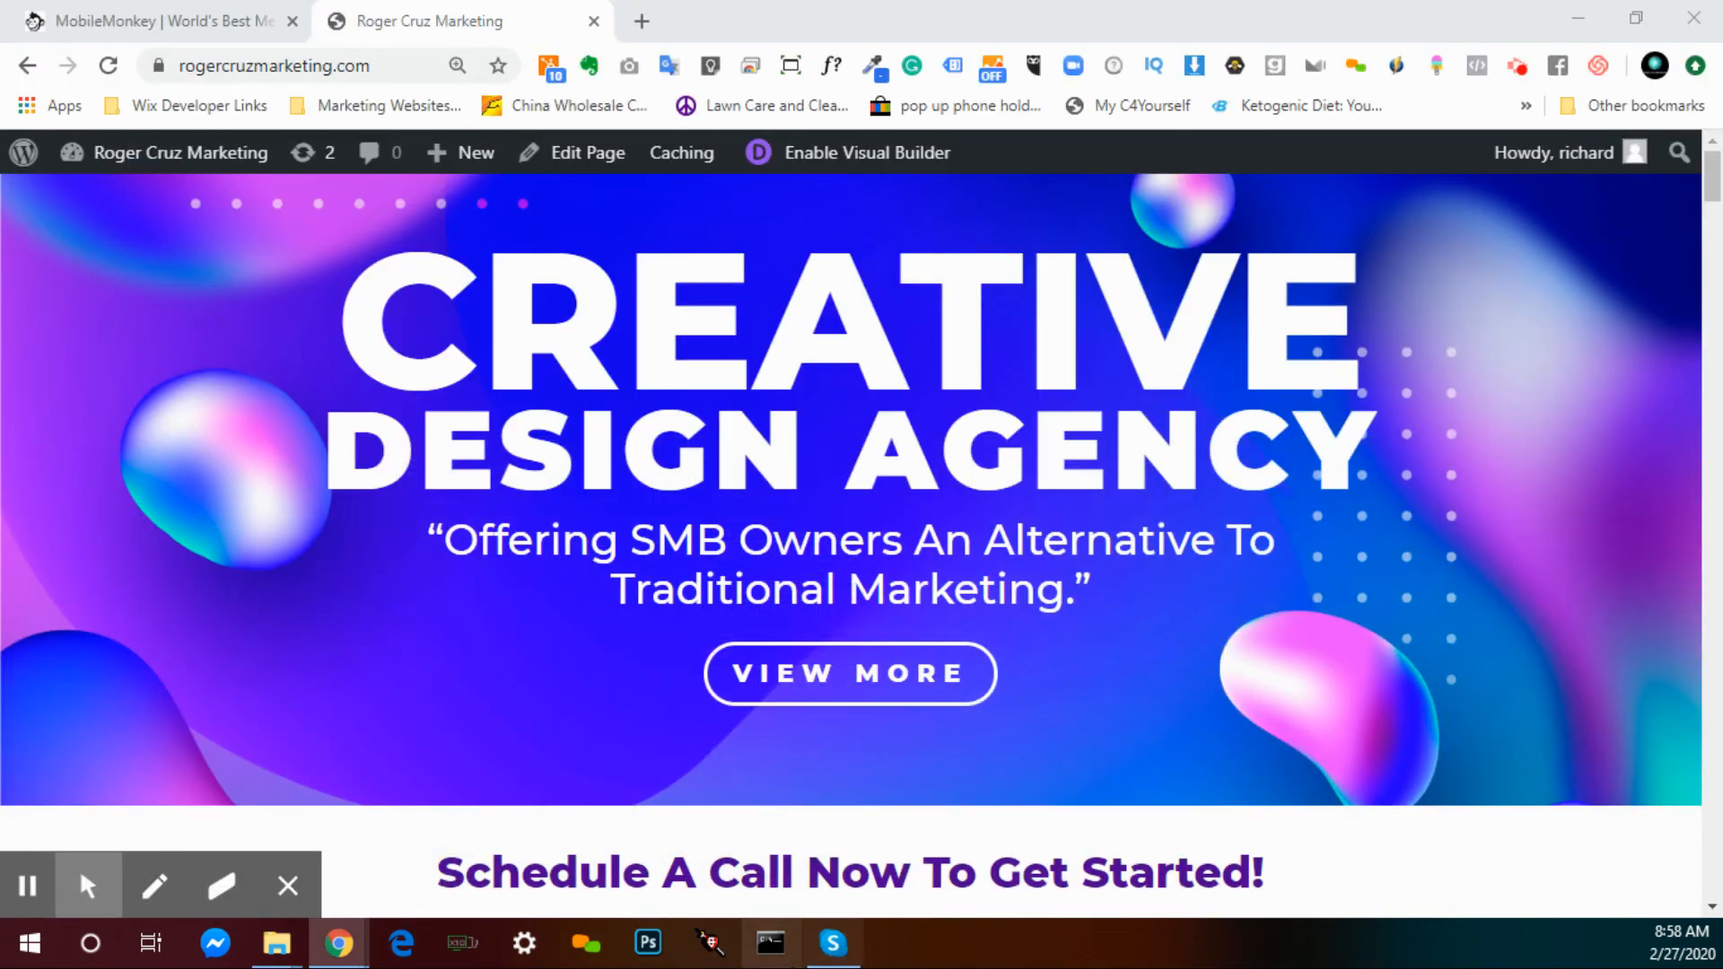
{"action": "left_click", "coordinate": [833, 942]}
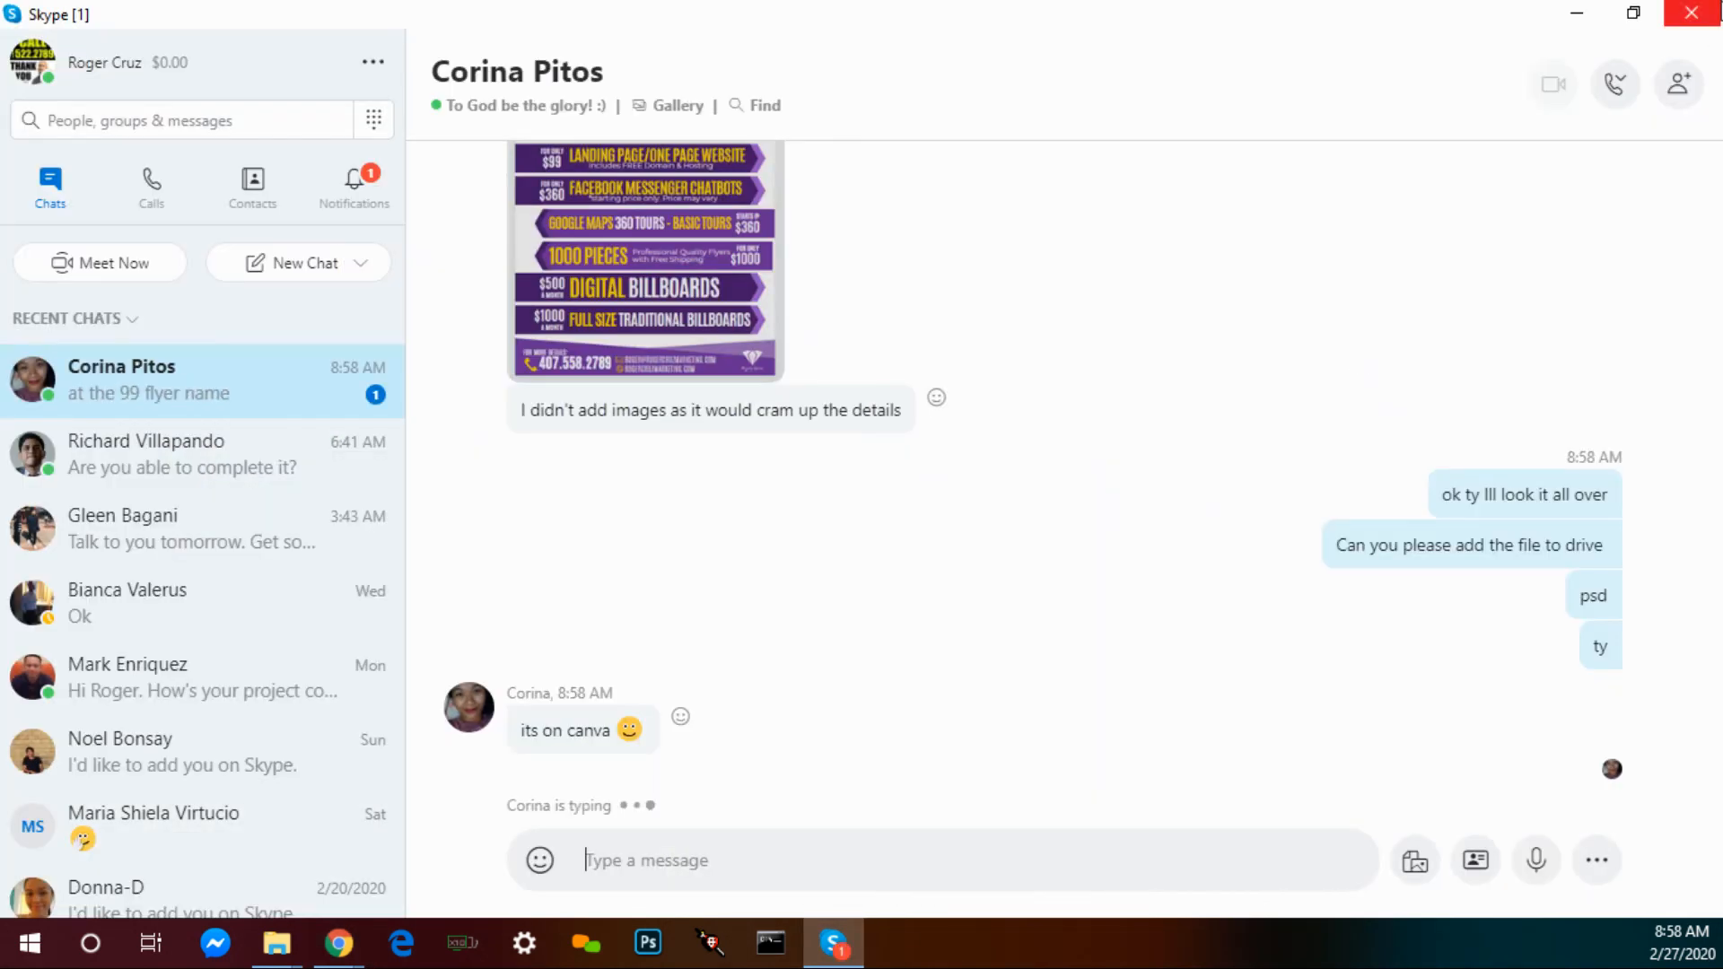
{"action": "left_click", "coordinate": [1703, 22]}
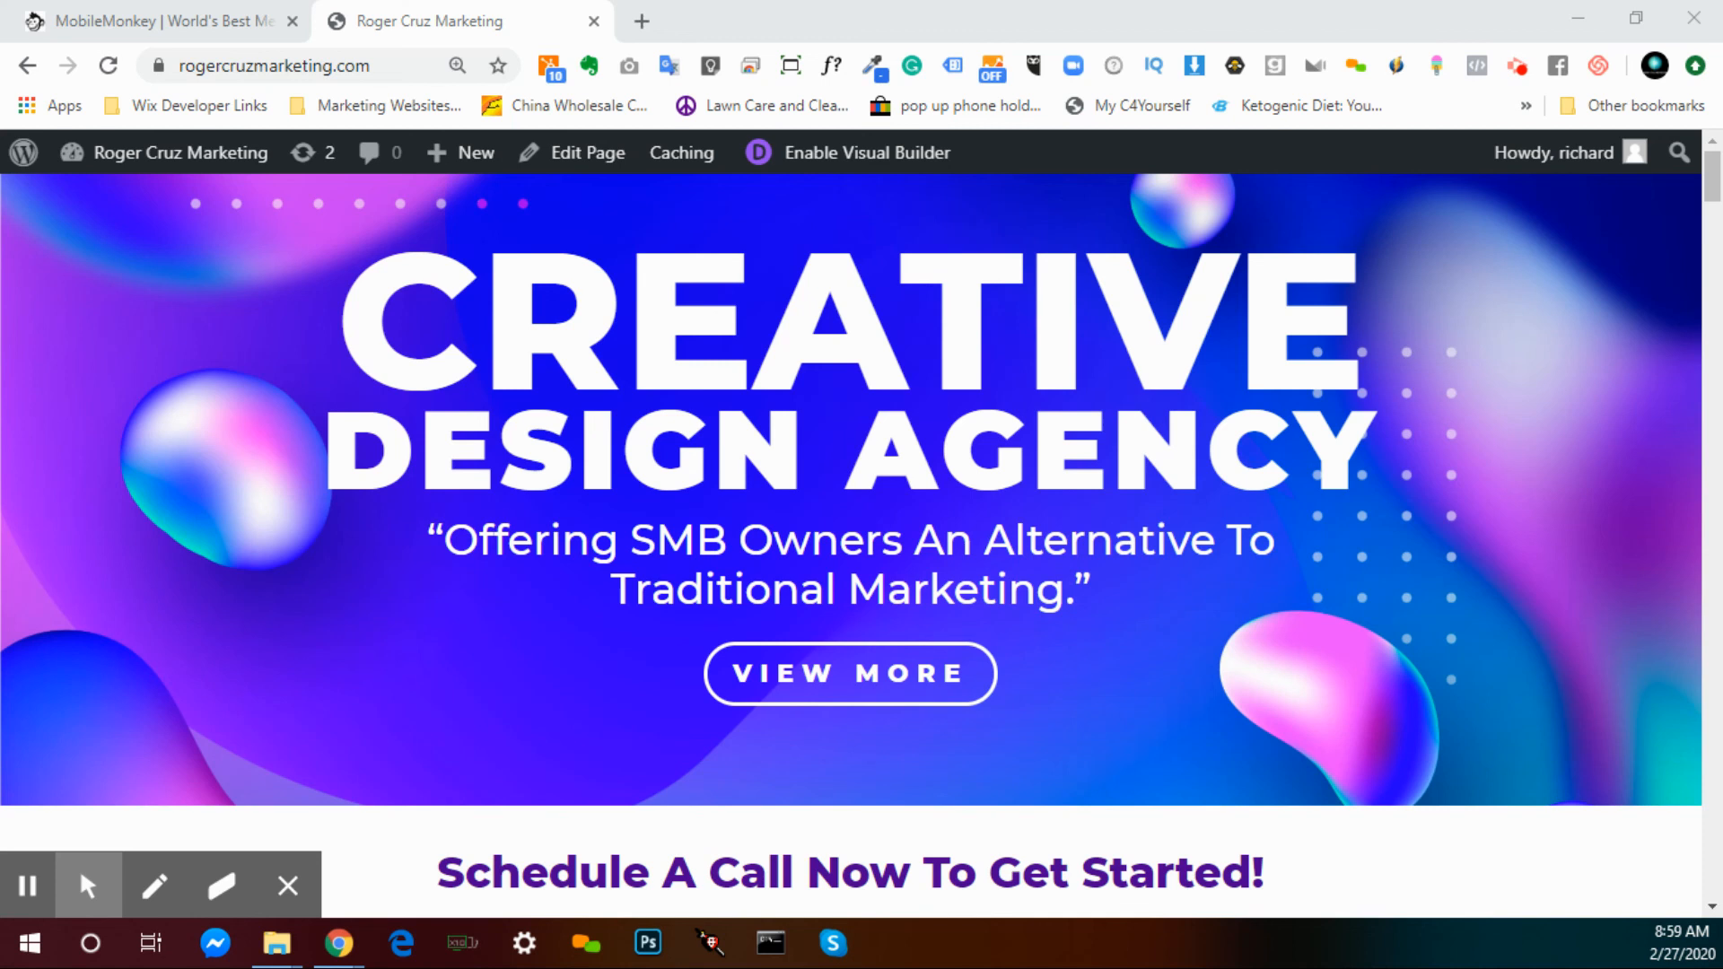
{"action": "left_click", "coordinate": [99, 887]}
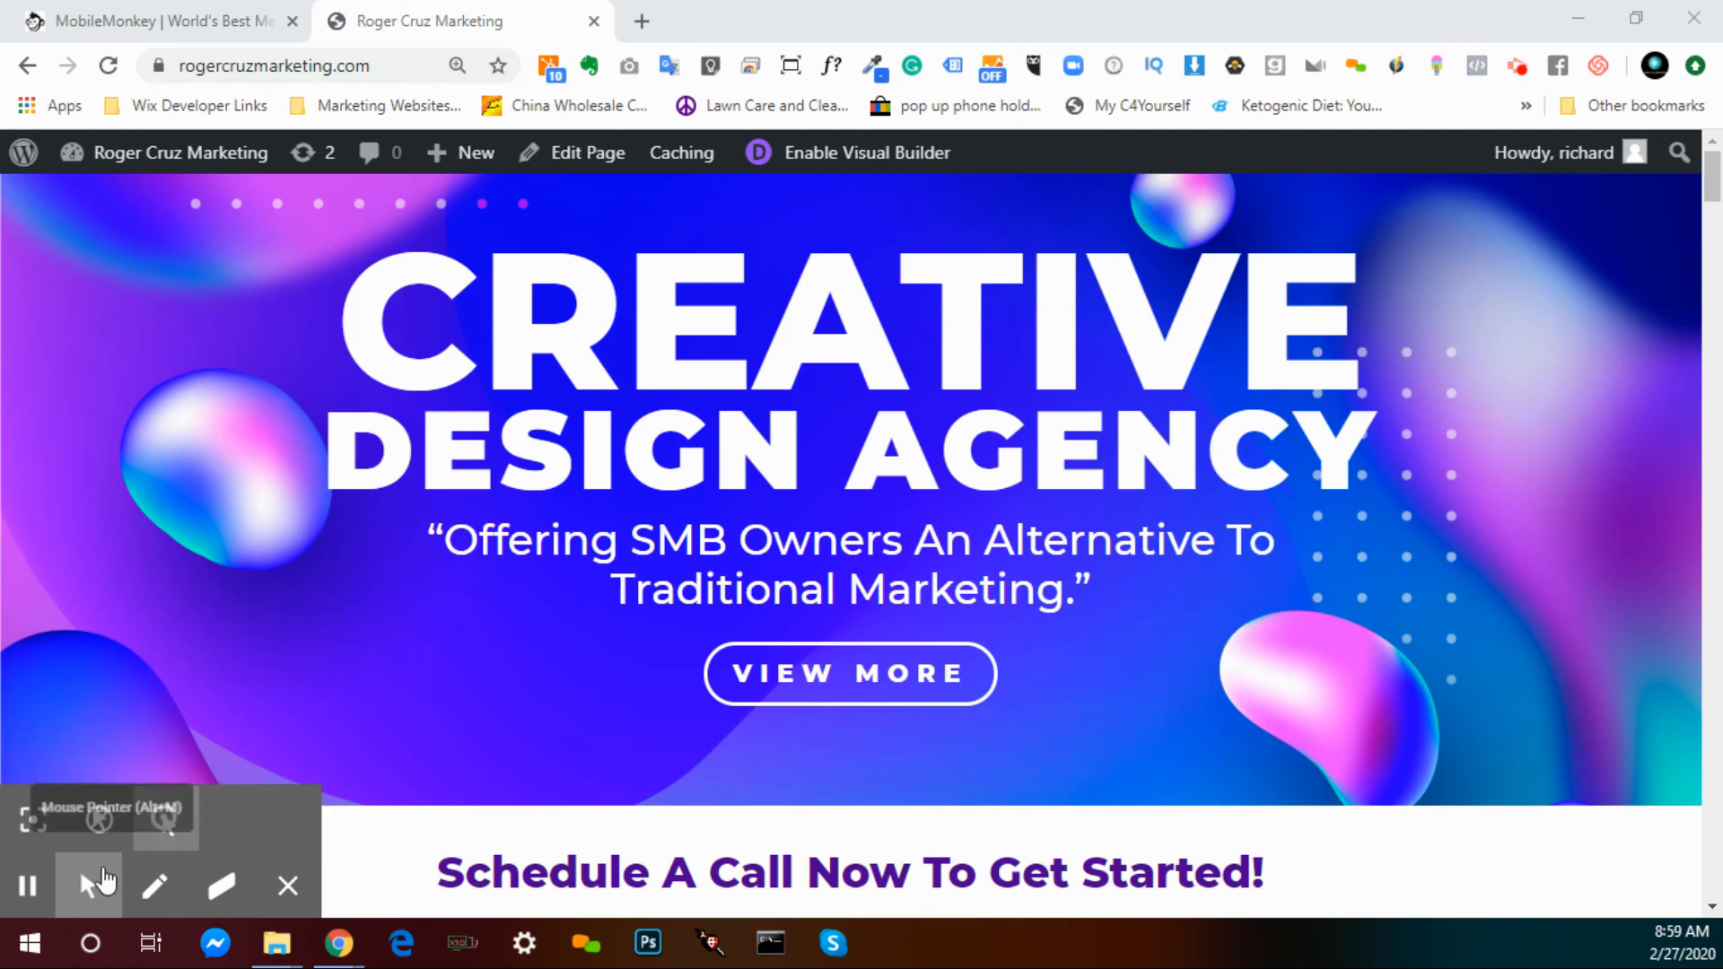